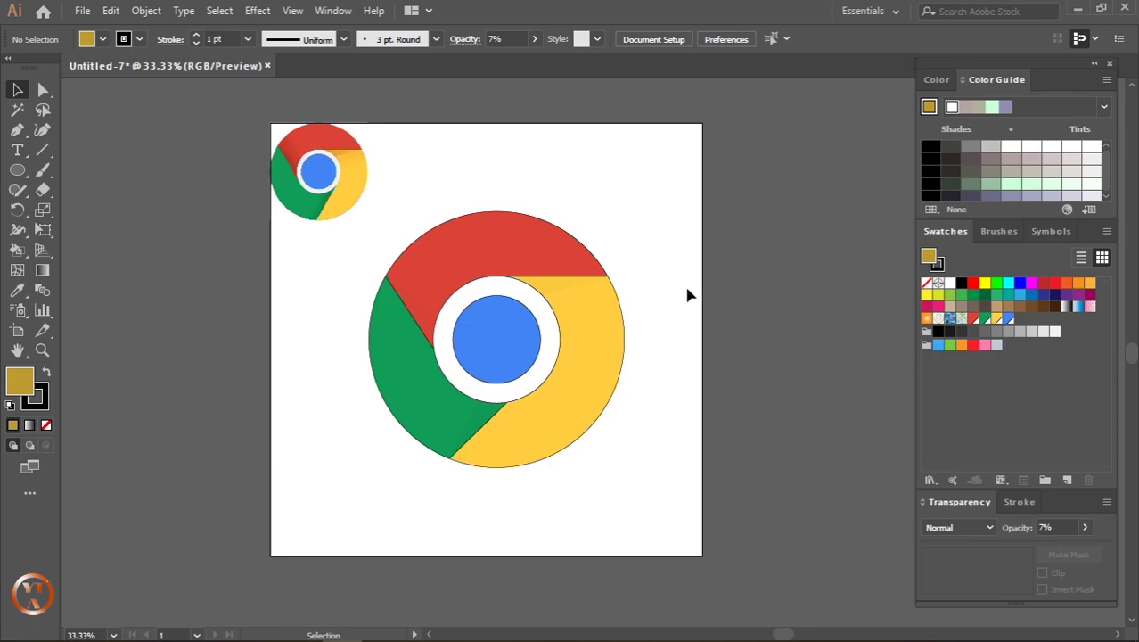
- Close the finished Chrome logo document, discarding its unsaved changes
click(266, 65)
click(627, 355)
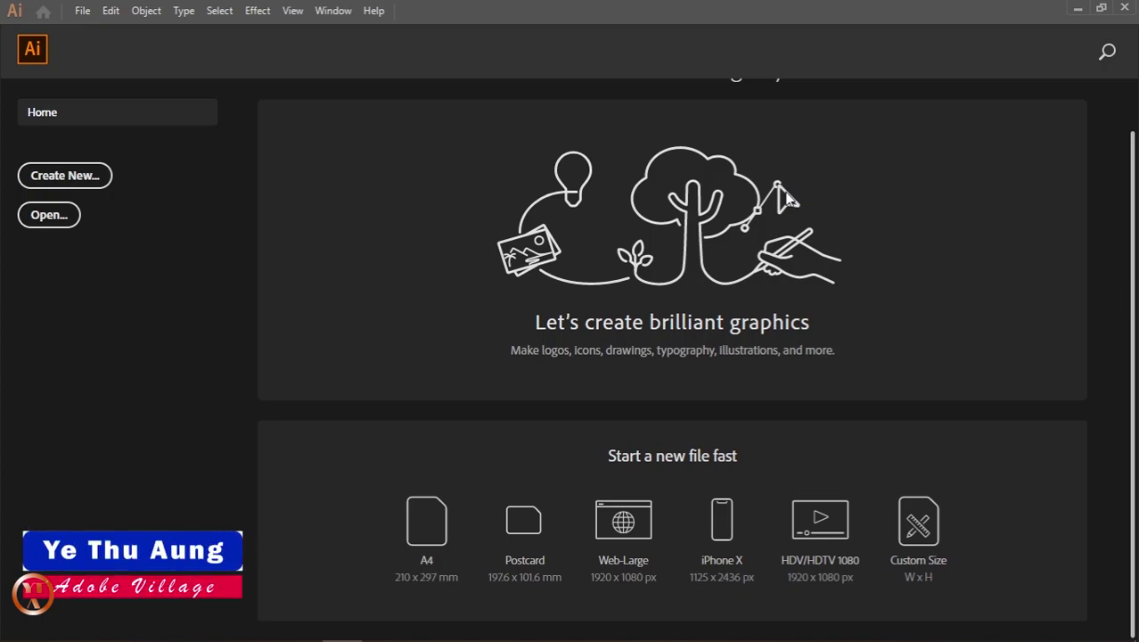
- Create a new document from the 1000 × 1000 px custom preset
click(106, 182)
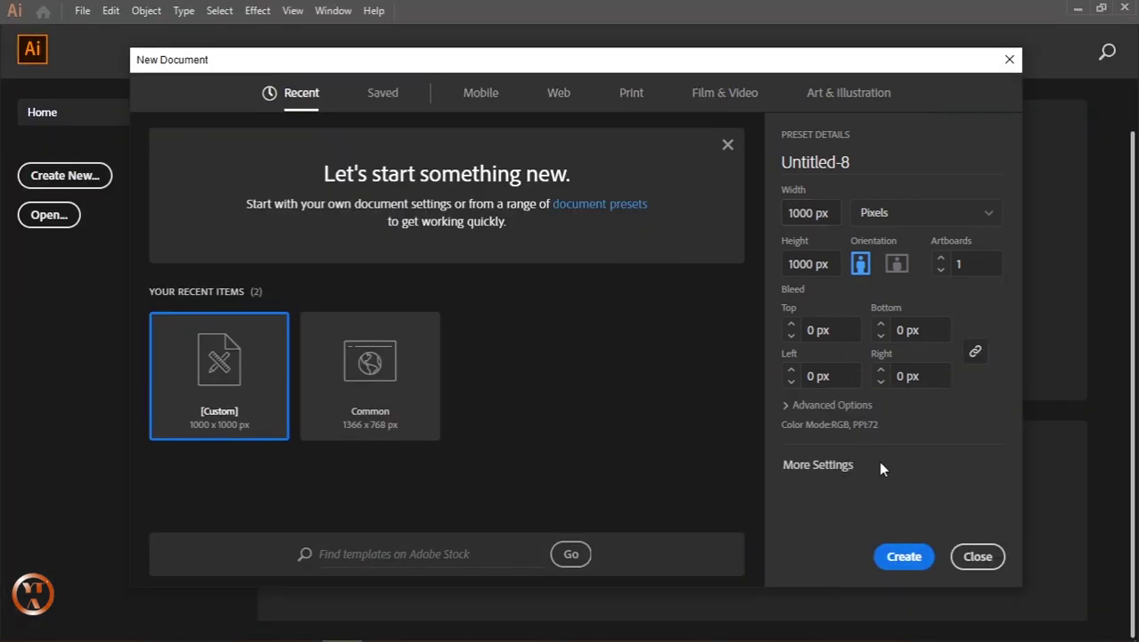
click(901, 557)
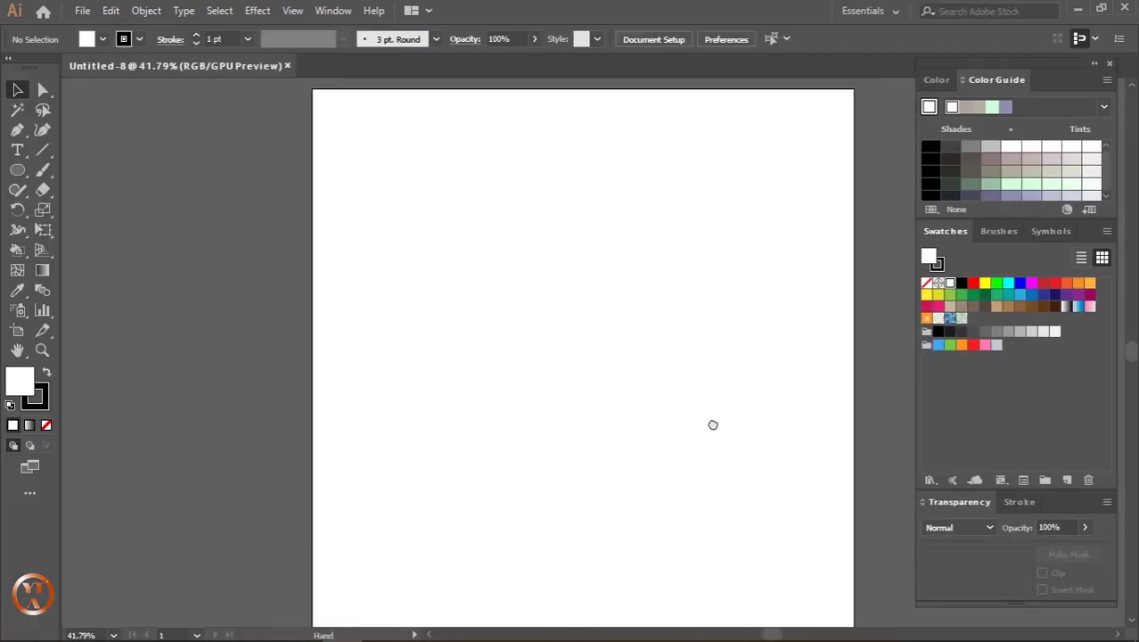
- Pan the blank artboard into view and close the right-side Color Guide, Swatches and Transparency dock
scroll(690, 406, down, 1)
drag(686, 402, 637, 356)
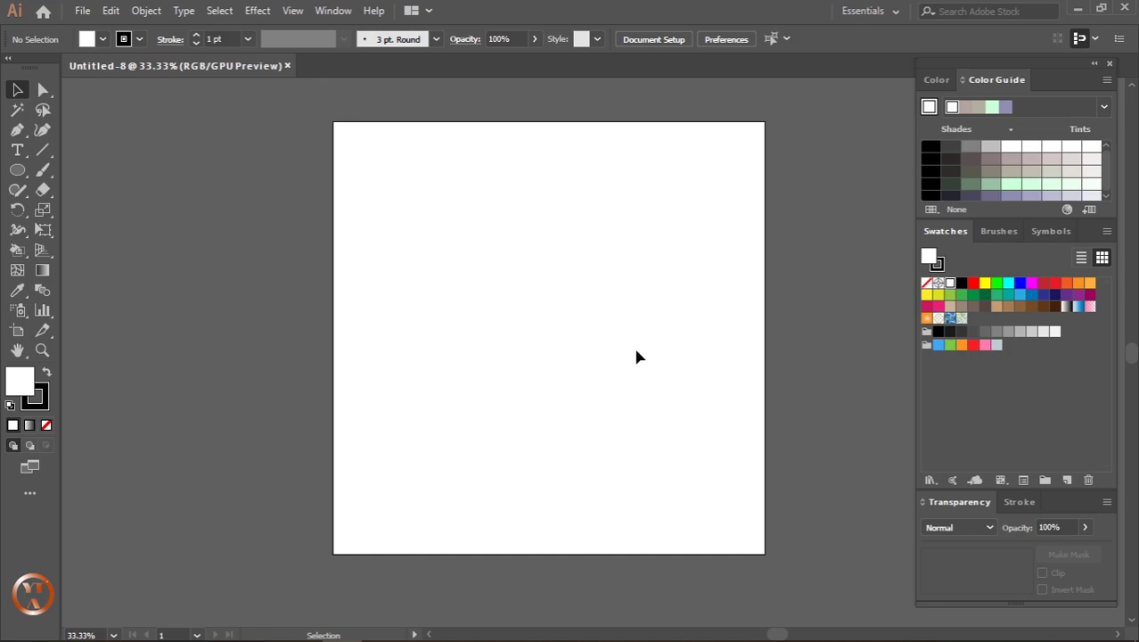
click(1110, 63)
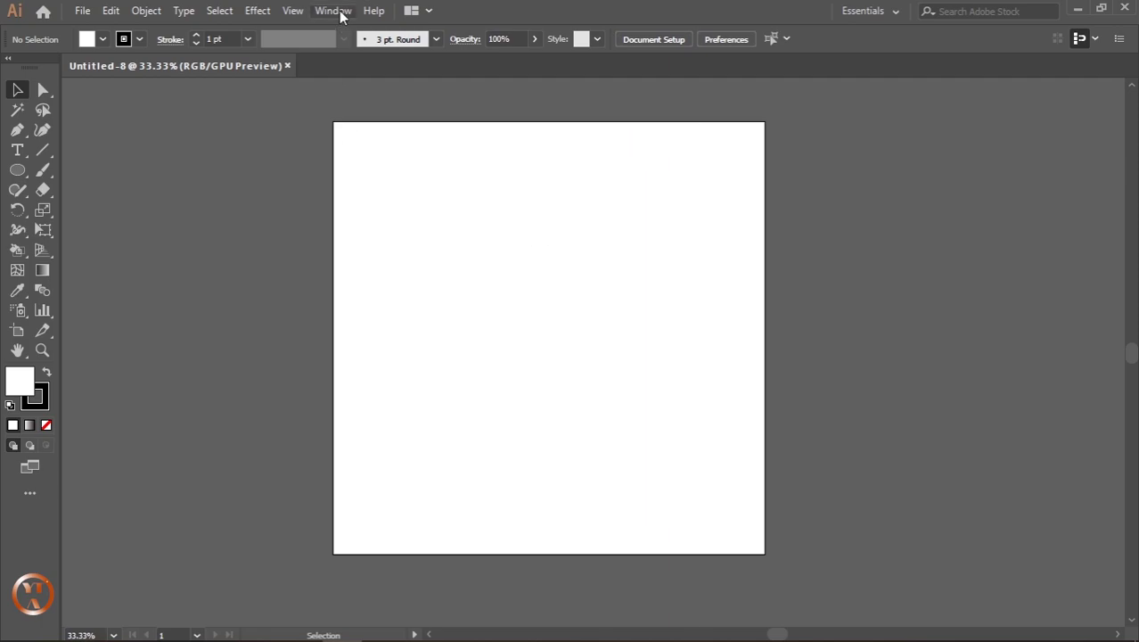
- Toggle the Control bar off and back on, then show the Swatches panel from the Window menu
click(337, 10)
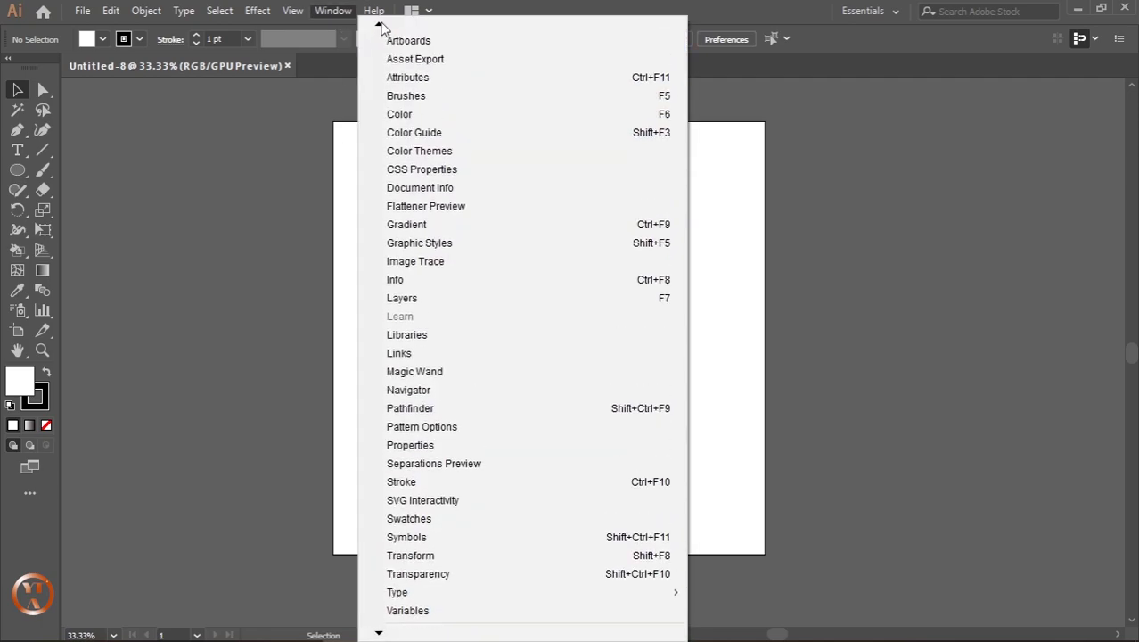
mouse_move(379, 24)
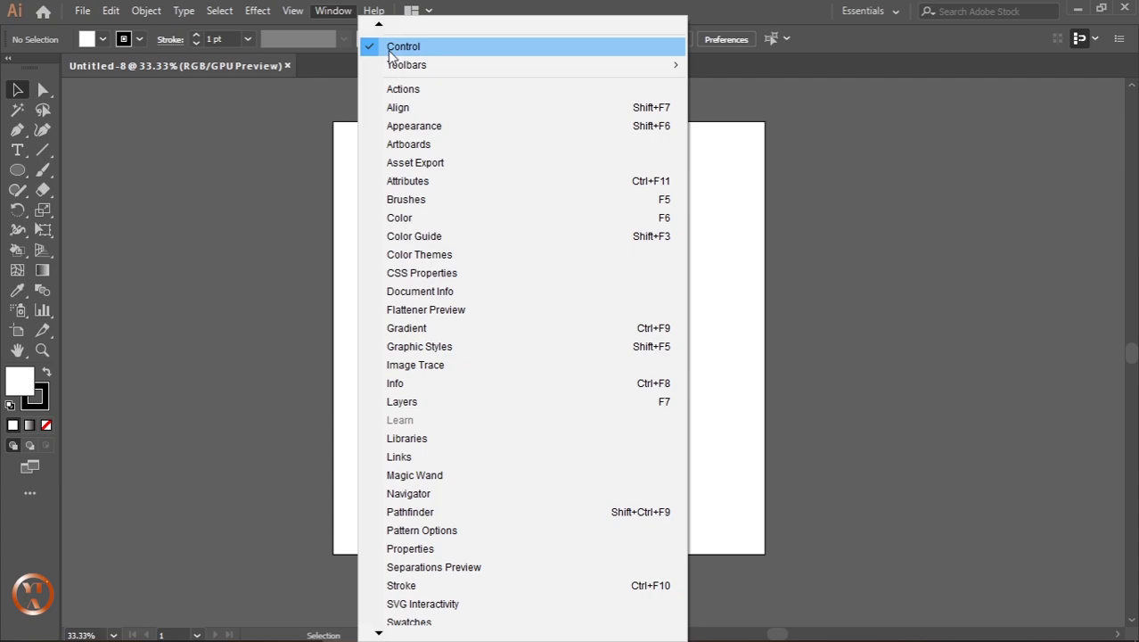
click(391, 50)
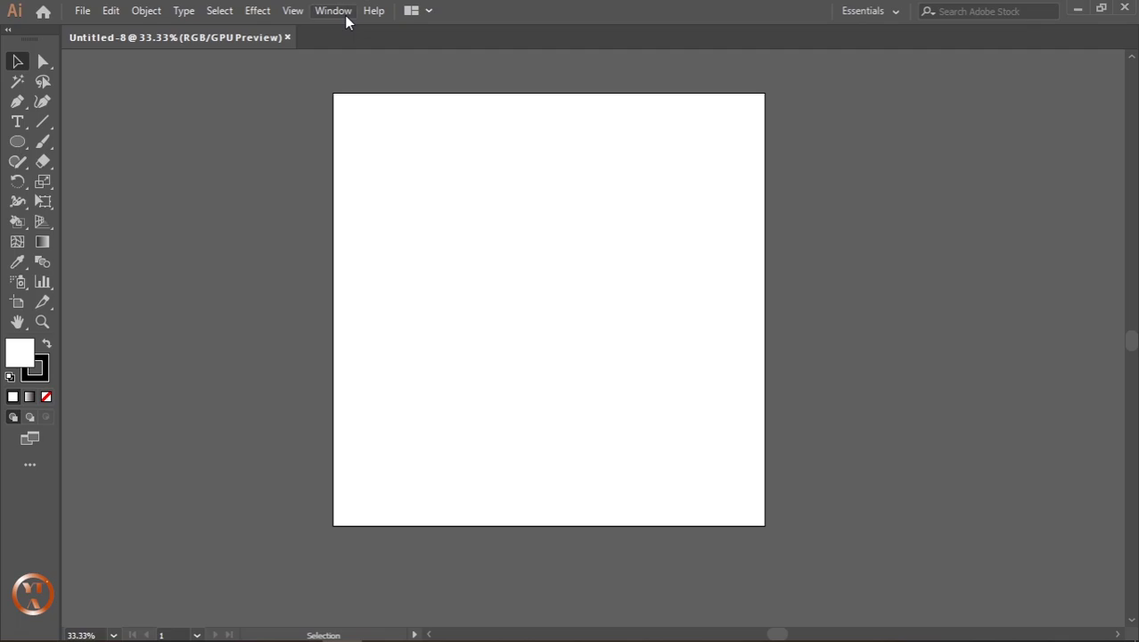
click(344, 15)
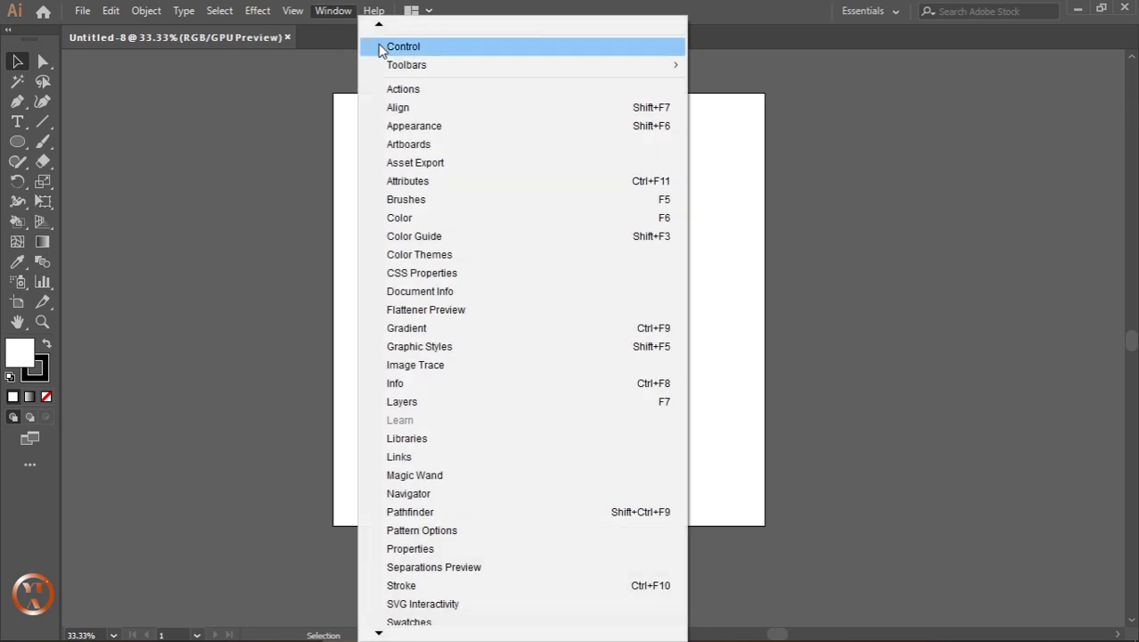
click(383, 48)
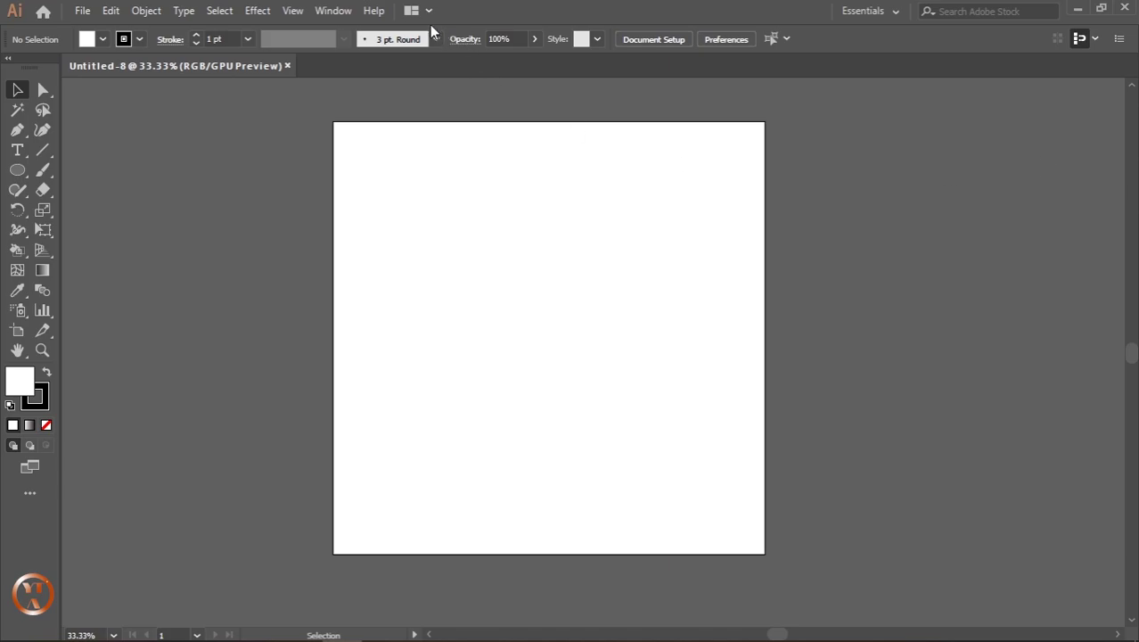
click(332, 10)
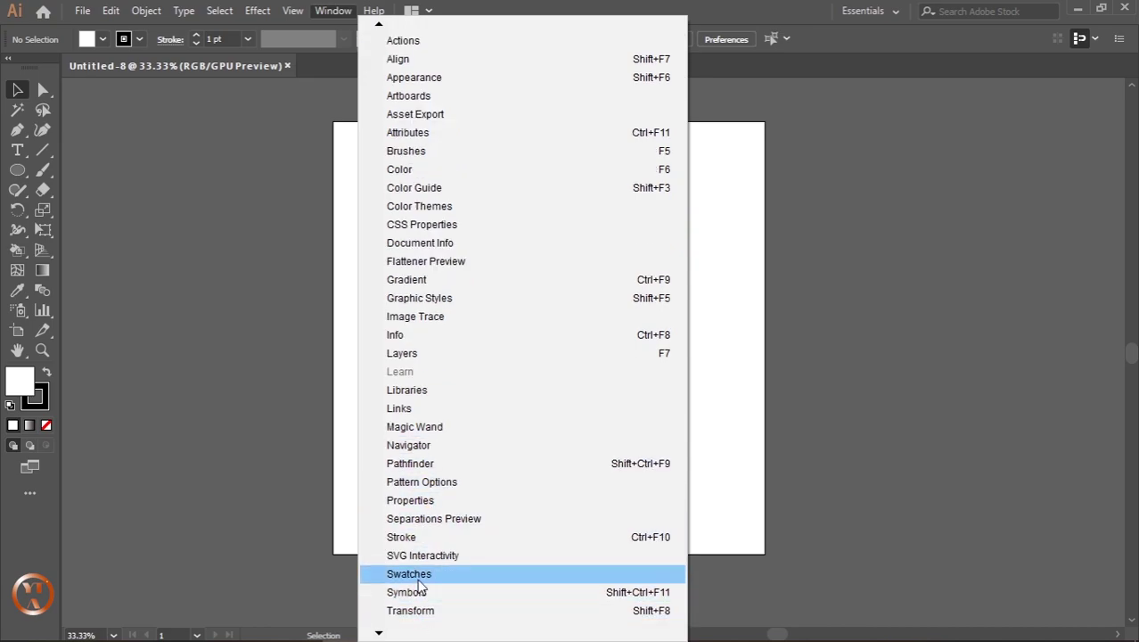
click(418, 578)
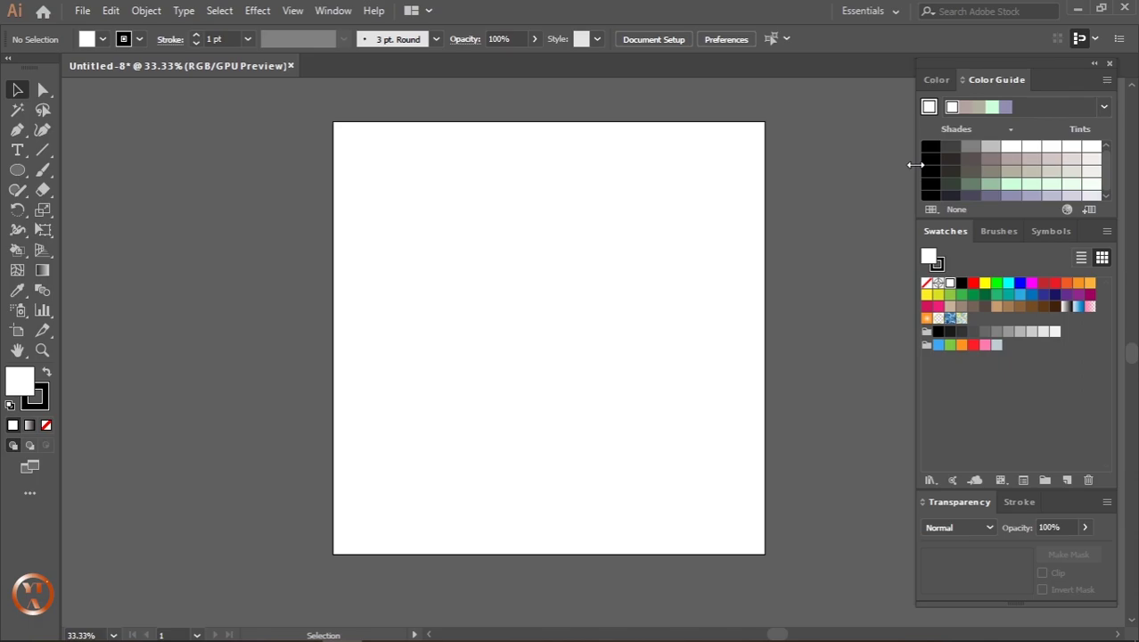
- Browse the Color, Color Guide, Brushes and Symbols tabs, ending on Color RGB sliders above Swatches
click(944, 84)
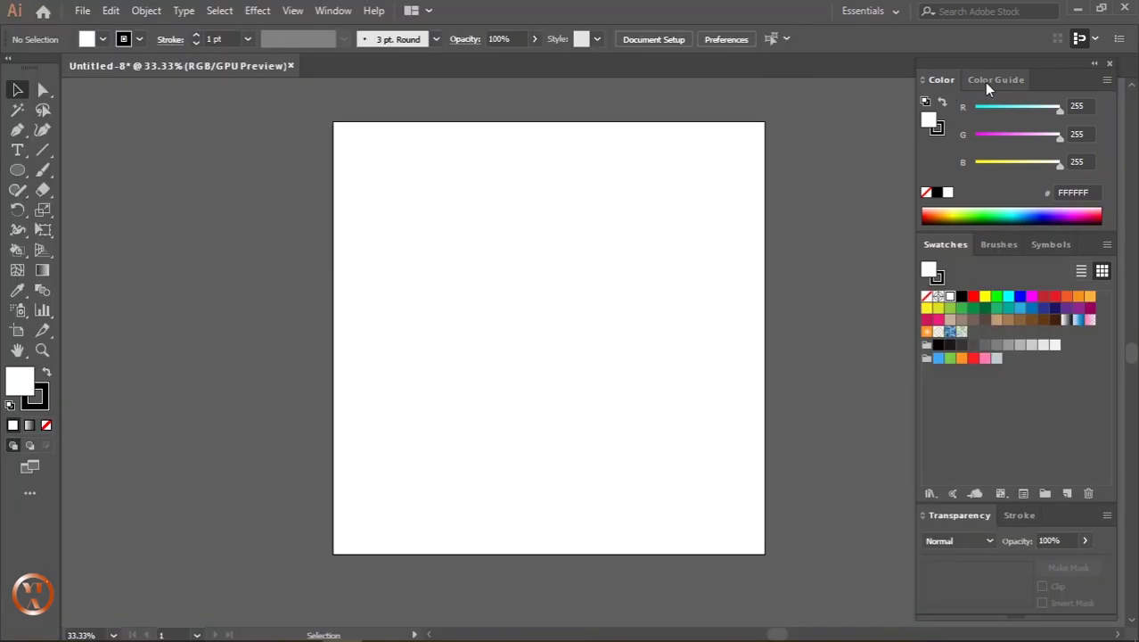
click(985, 81)
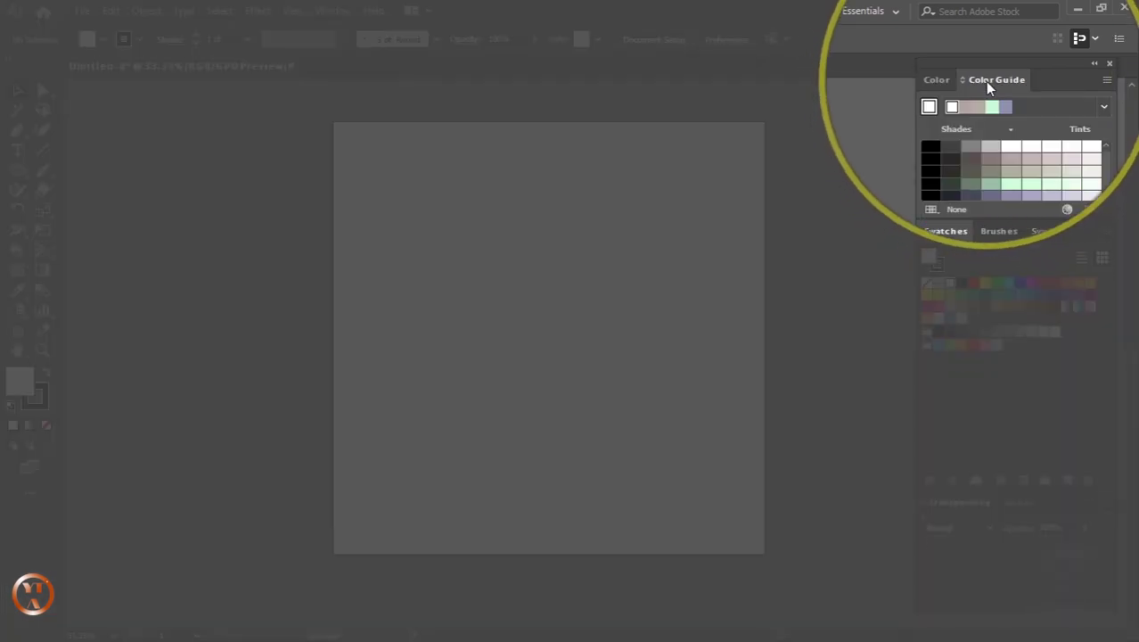
click(942, 87)
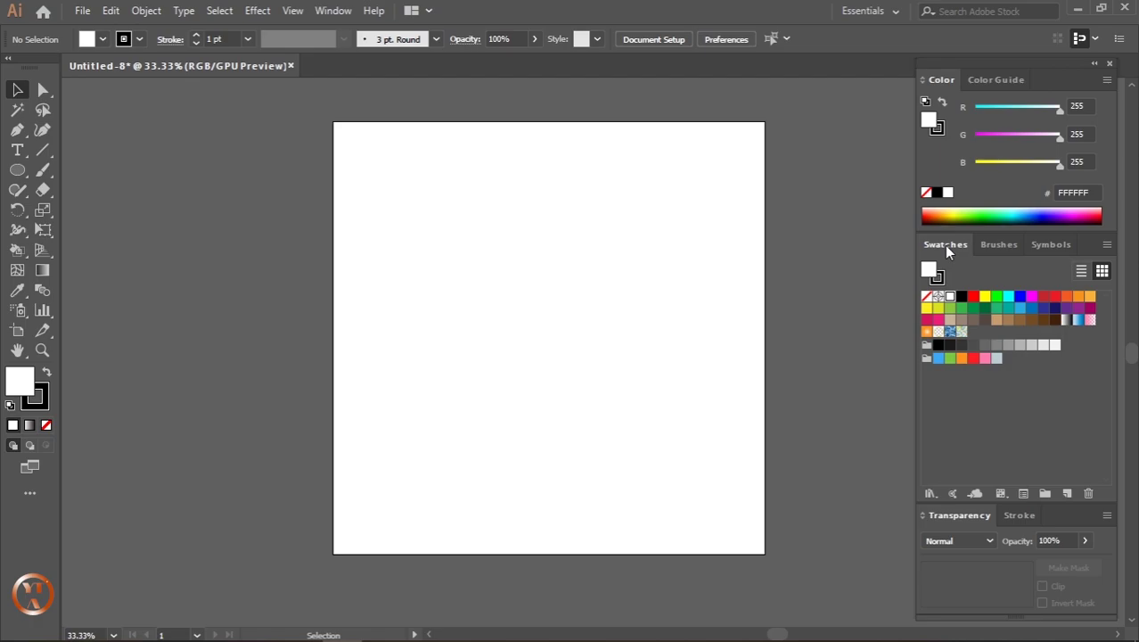
click(991, 251)
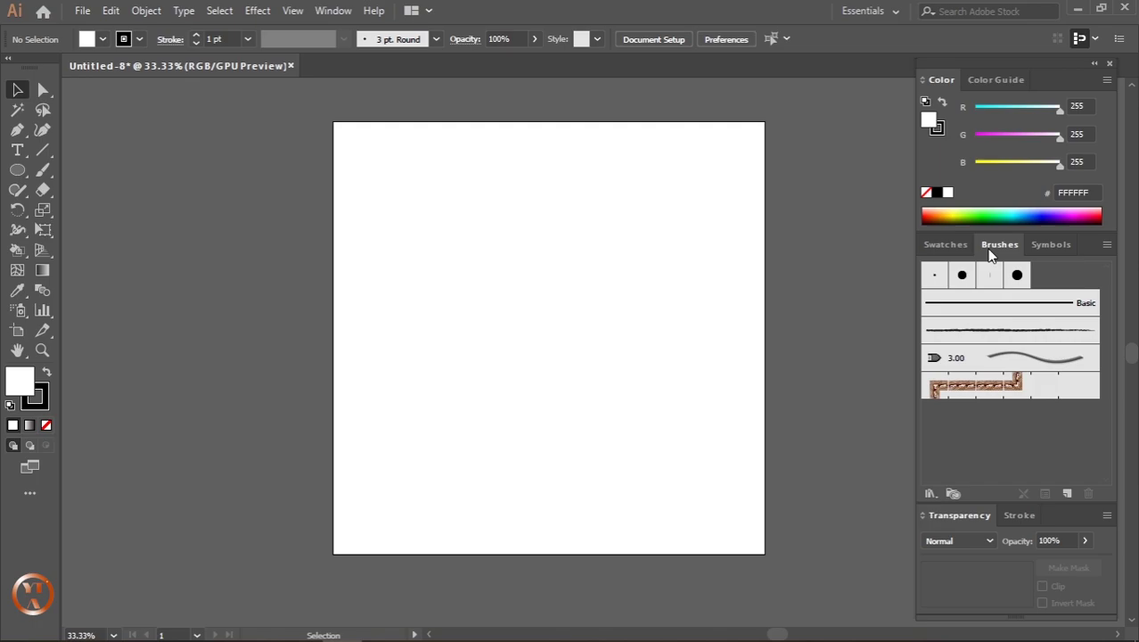
click(1045, 254)
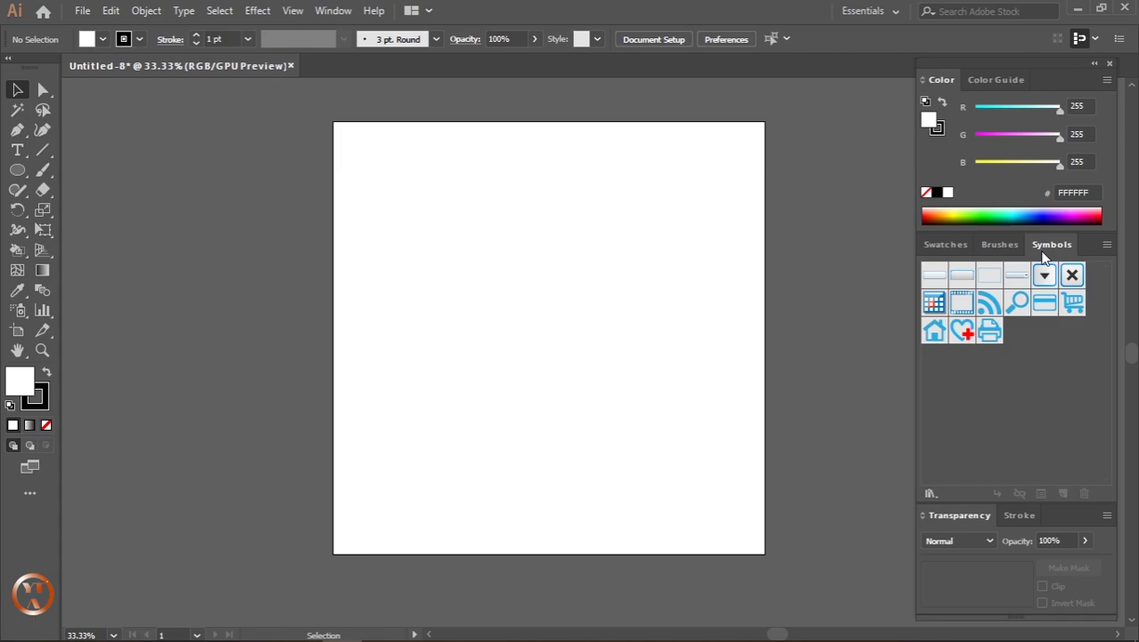
click(962, 248)
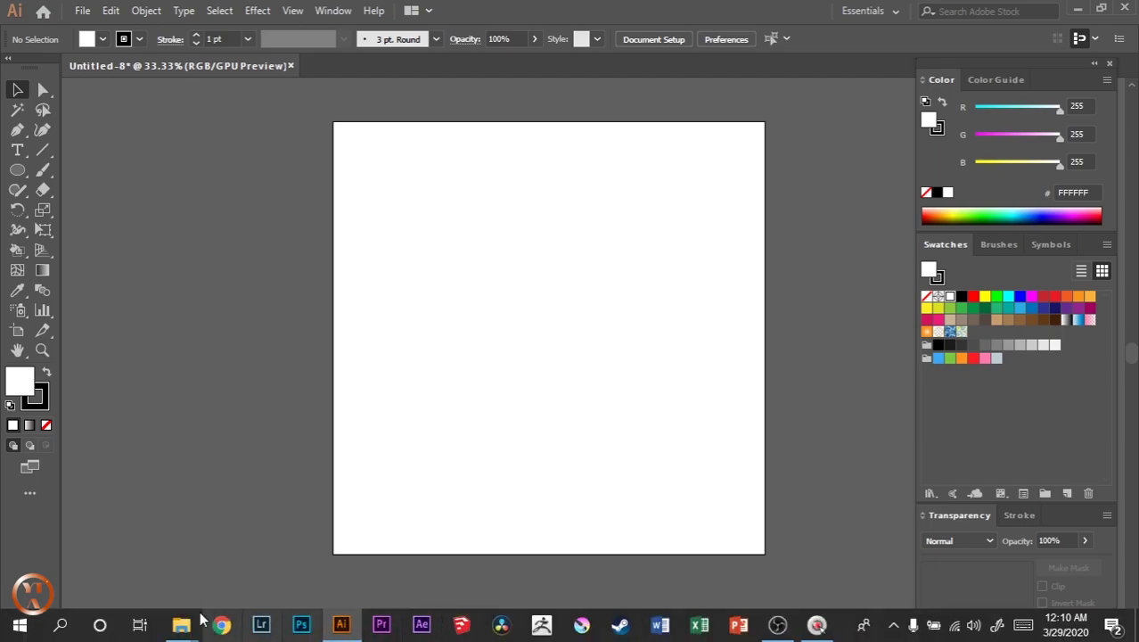
- Drag the Googlel Chrome Sample JPG from Documents onto the artboard and move it toward the centre
mouse_move(181, 624)
click(161, 579)
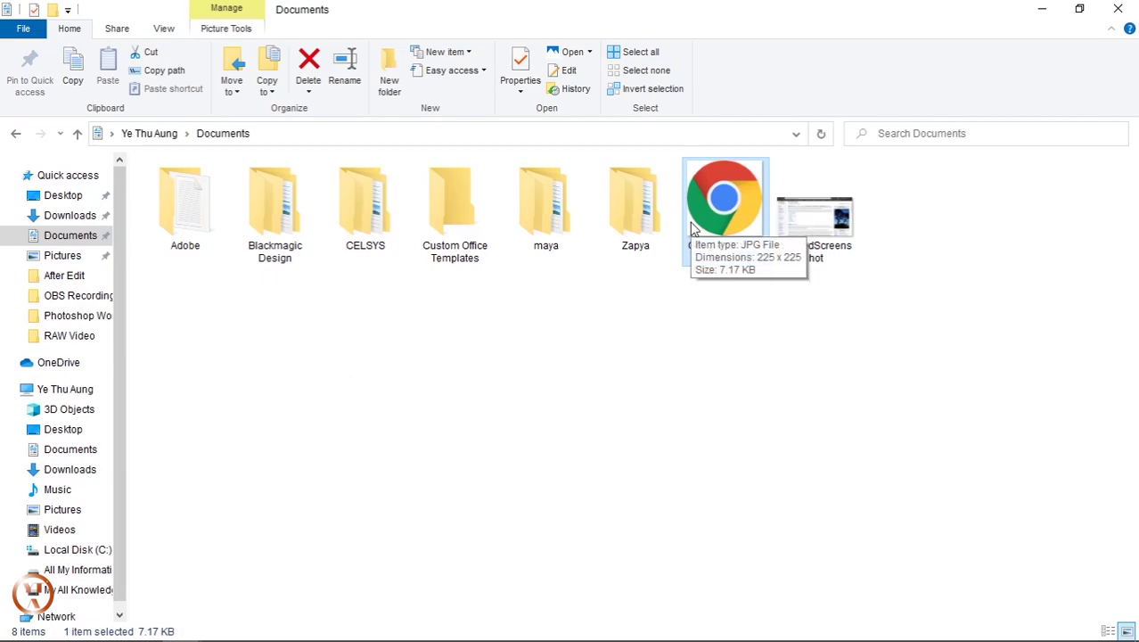
drag(696, 230, 330, 627)
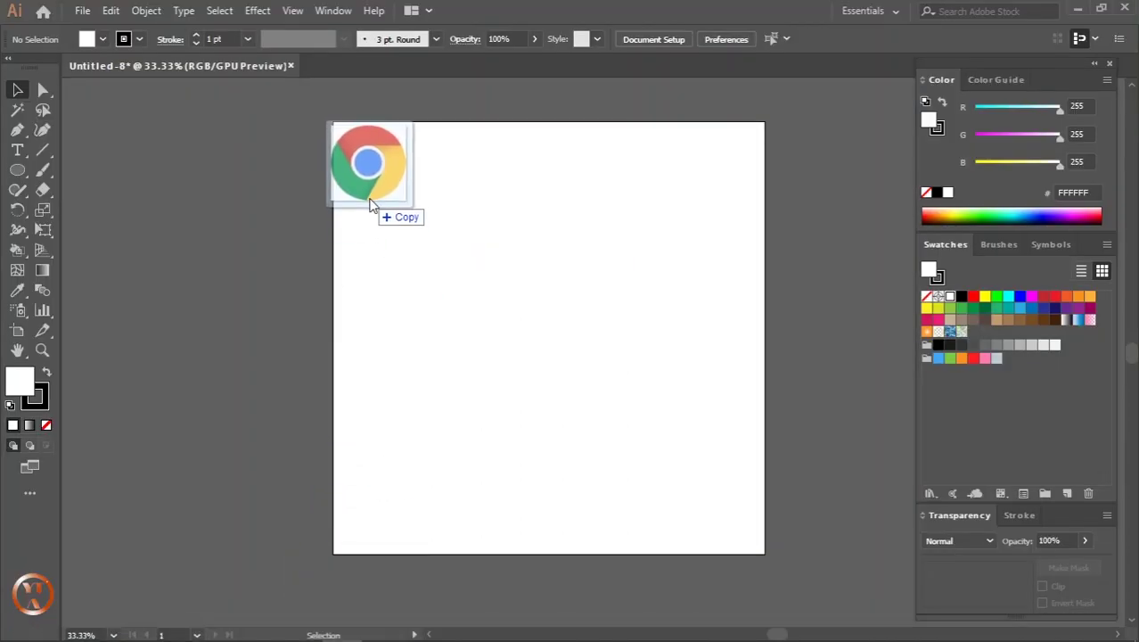
drag(330, 627, 379, 230)
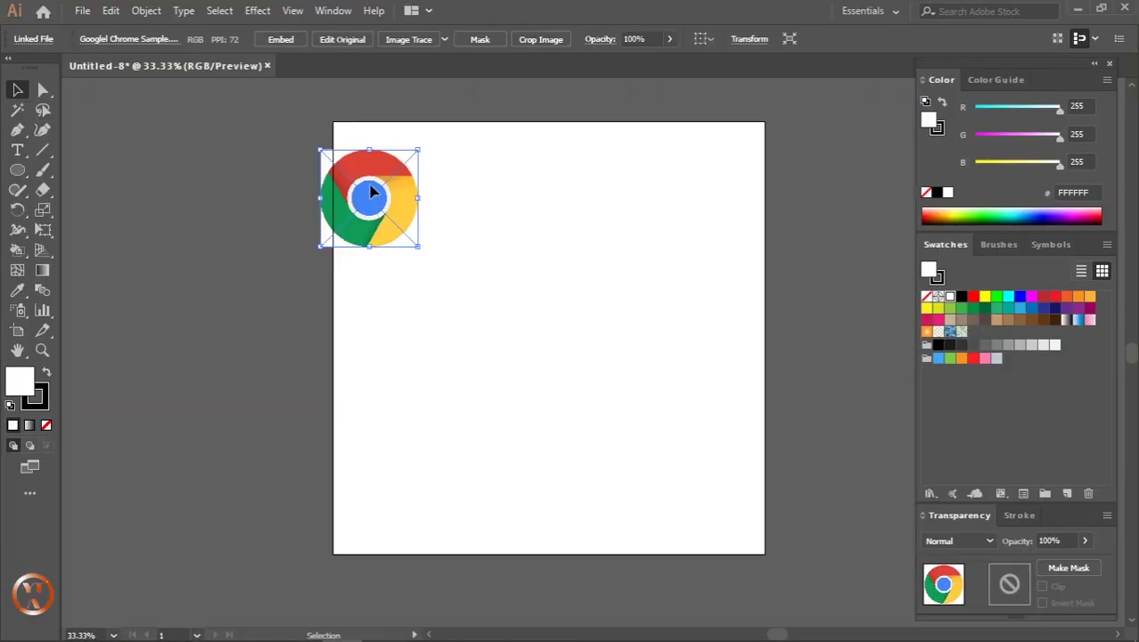
drag(369, 192, 381, 165)
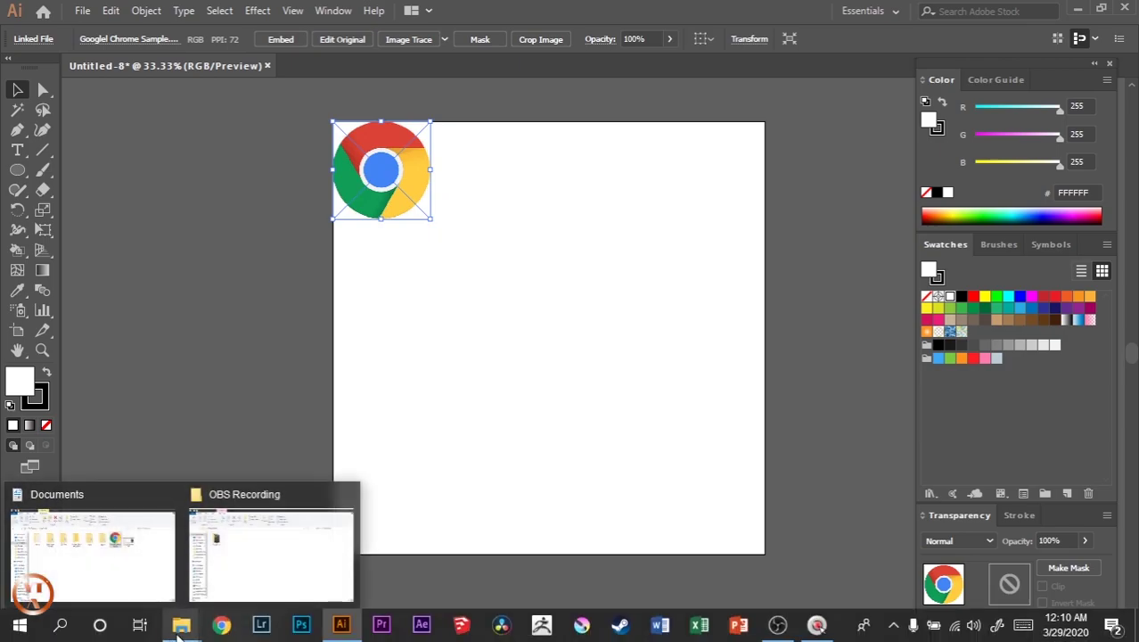
click(92, 552)
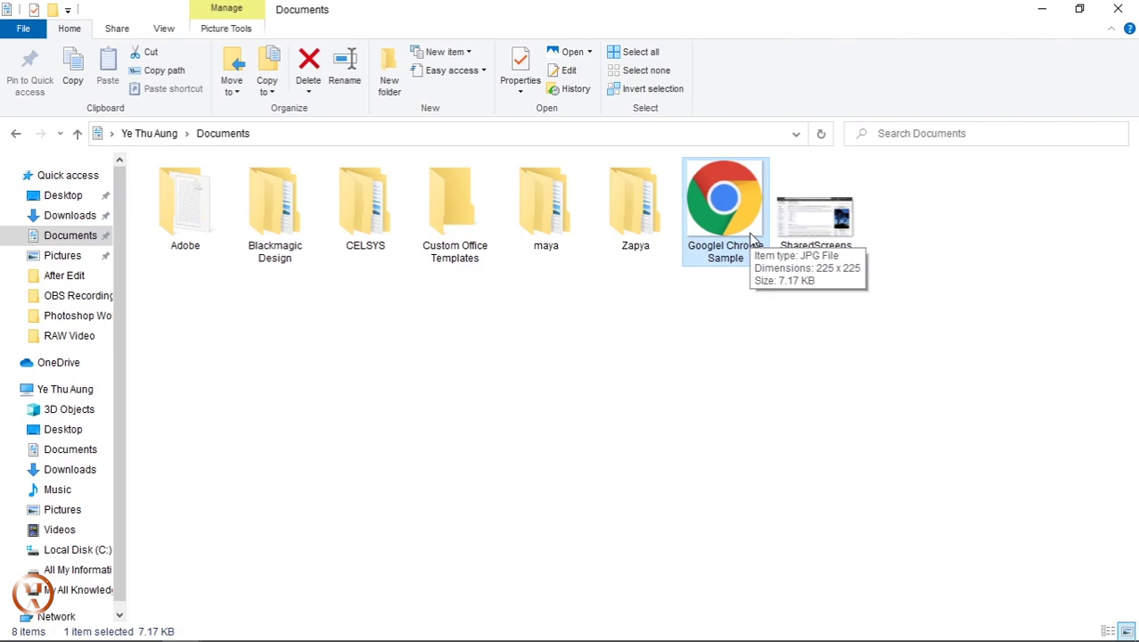
click(1042, 9)
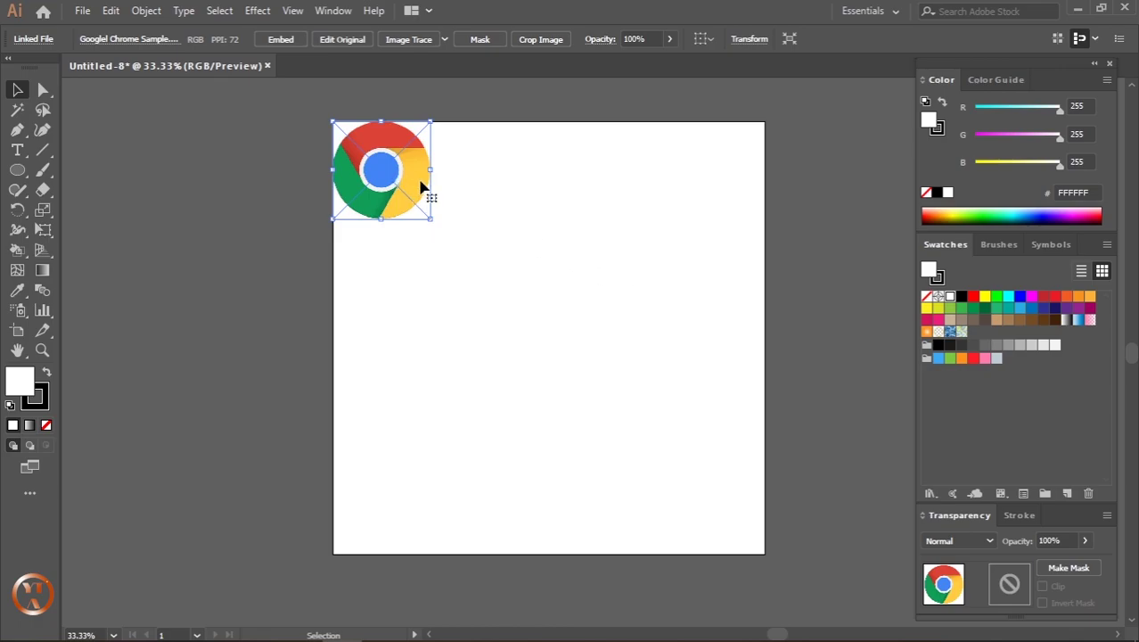
mouse_move(424, 183)
mouse_down()
mouse_move(559, 324)
mouse_move(580, 328)
mouse_up()
- Deselect and zoom in on the Chrome image, pan it lower in view, then select it
click(647, 429)
scroll(642, 425, up, 1)
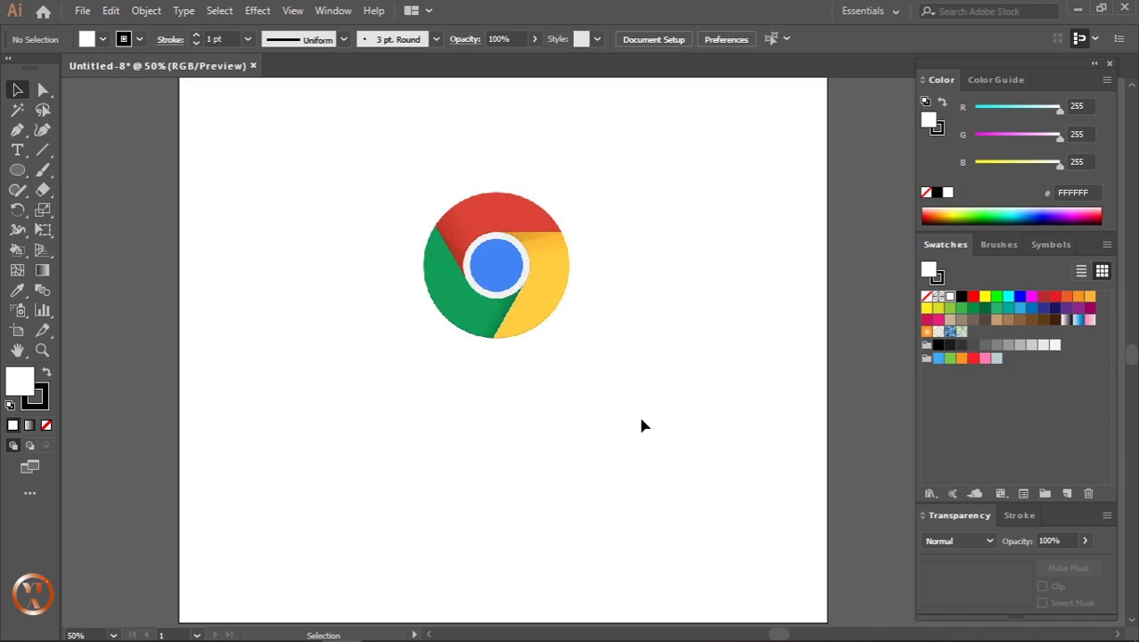
scroll(591, 396, up, 1)
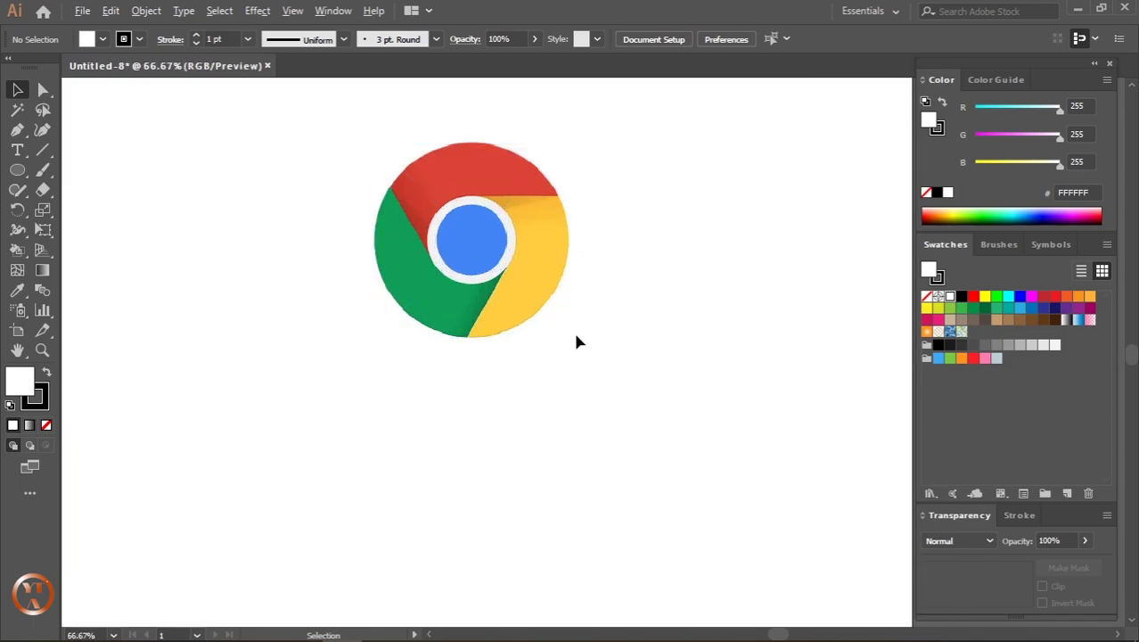
drag(607, 326, 646, 387)
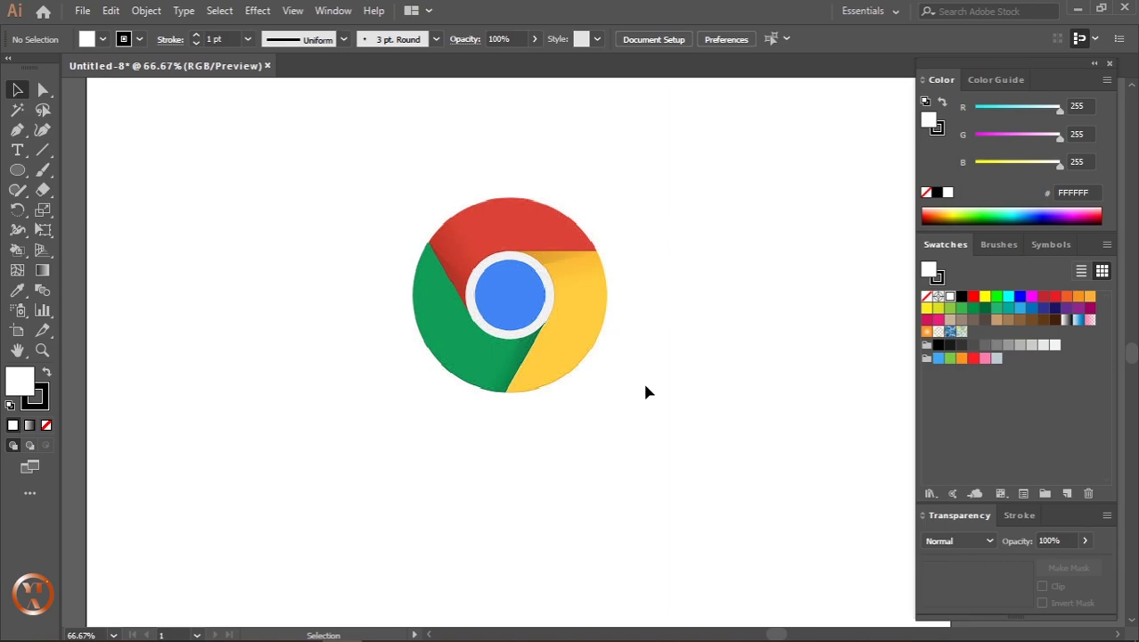
click(470, 322)
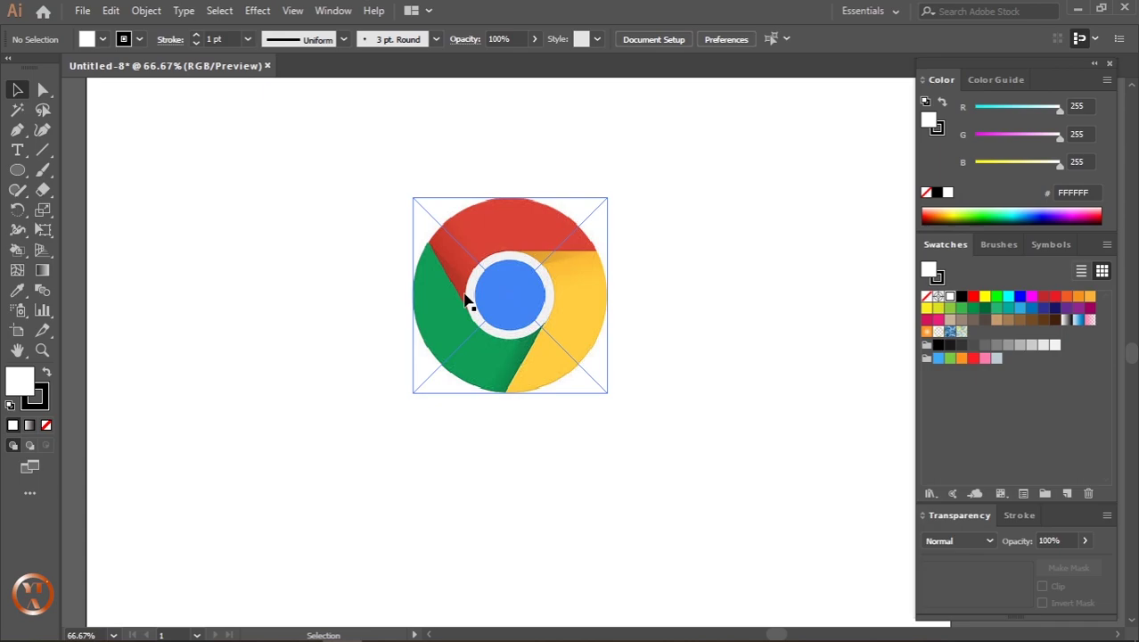
- Zoom and pan around the Chrome reference, finishing at a wide 50% view
scroll(466, 301, up, 2)
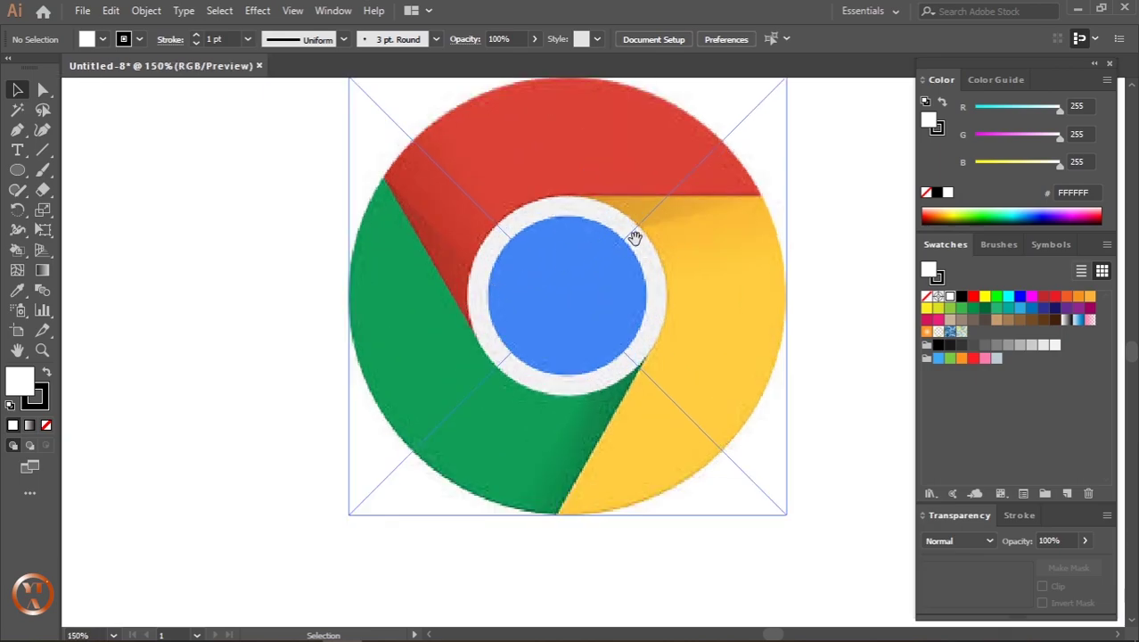
drag(635, 237, 613, 248)
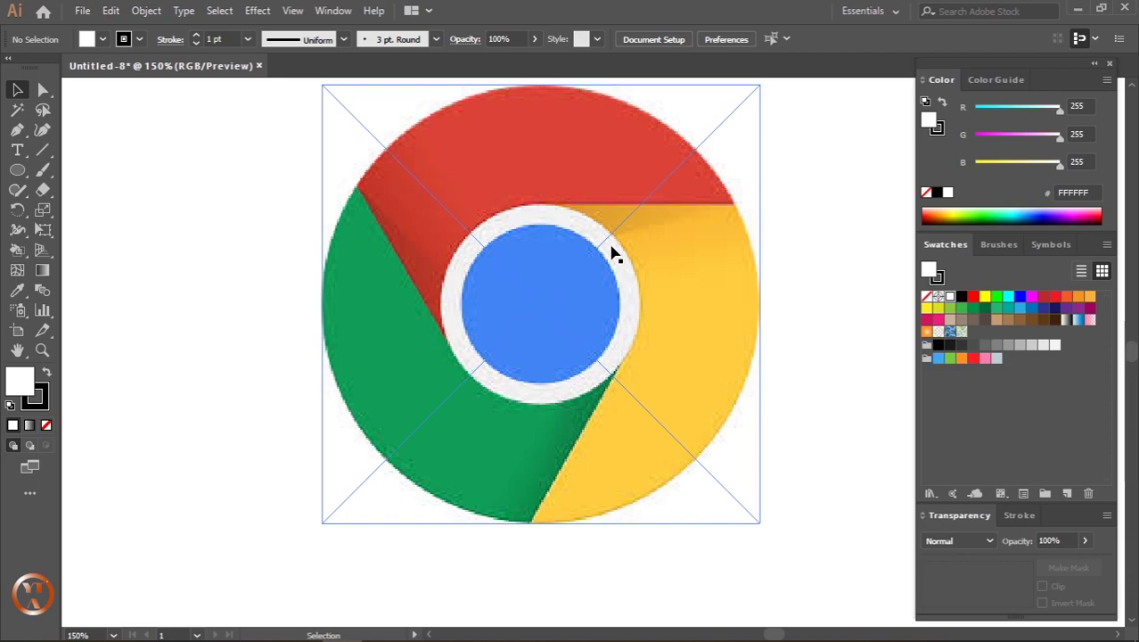
scroll(614, 255, up, 1)
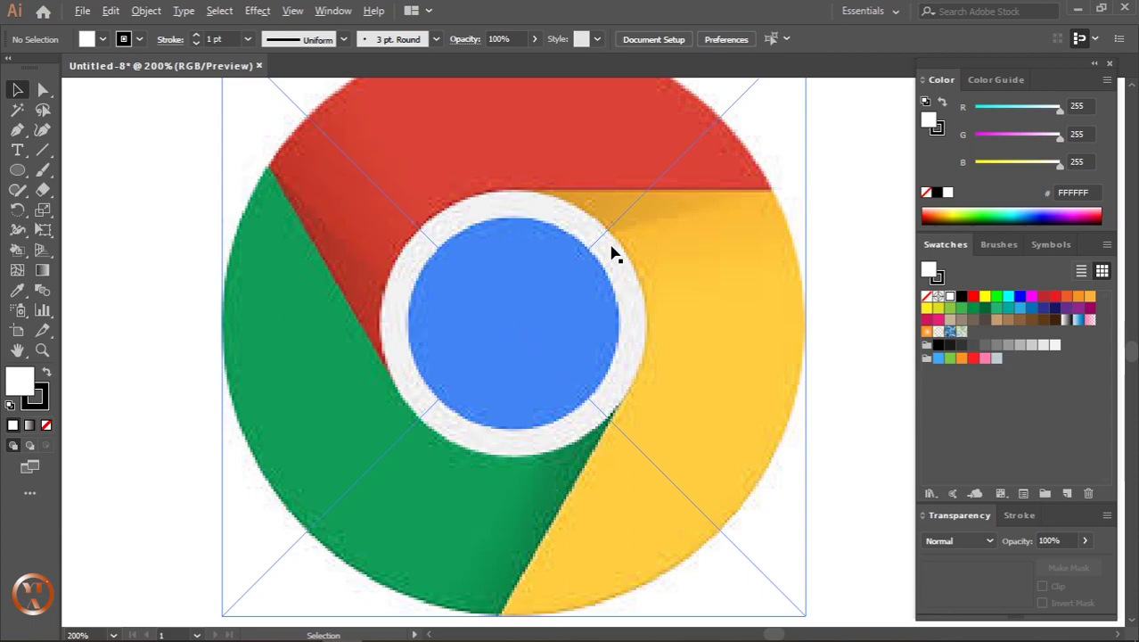
scroll(613, 254, down, 1)
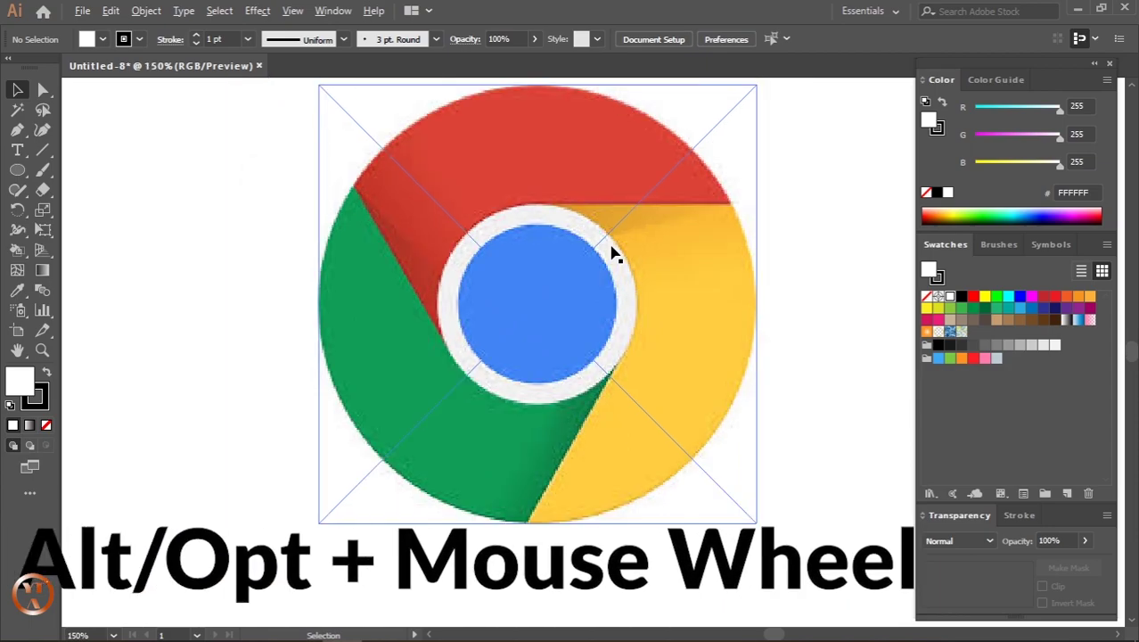
scroll(614, 254, down, 2)
scroll(613, 254, up, 2)
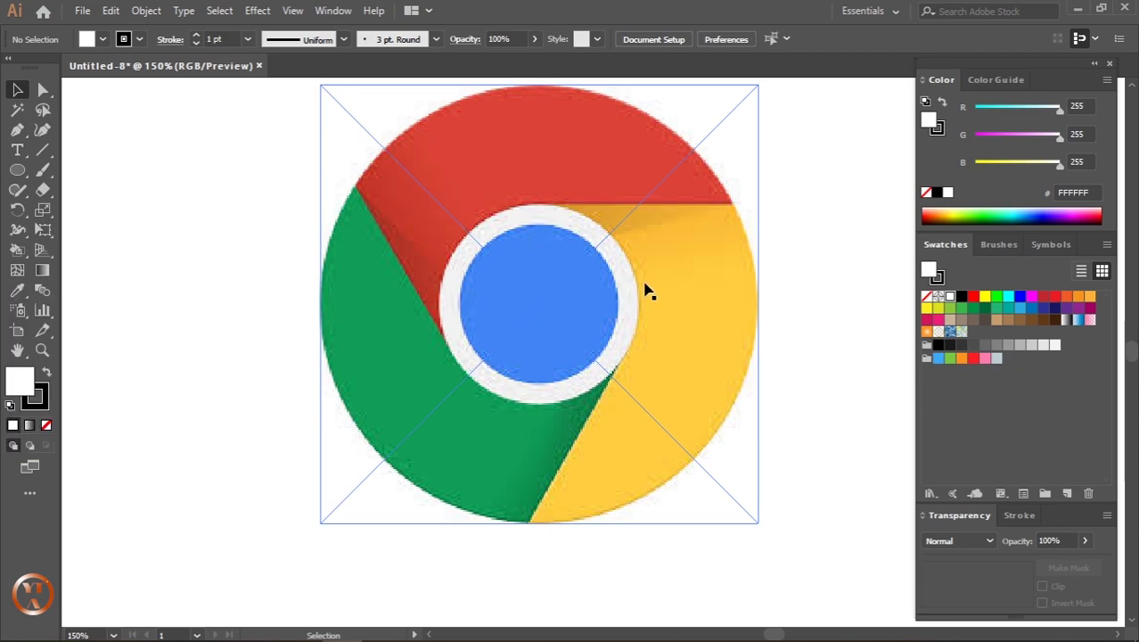
scroll(649, 293, down, 1)
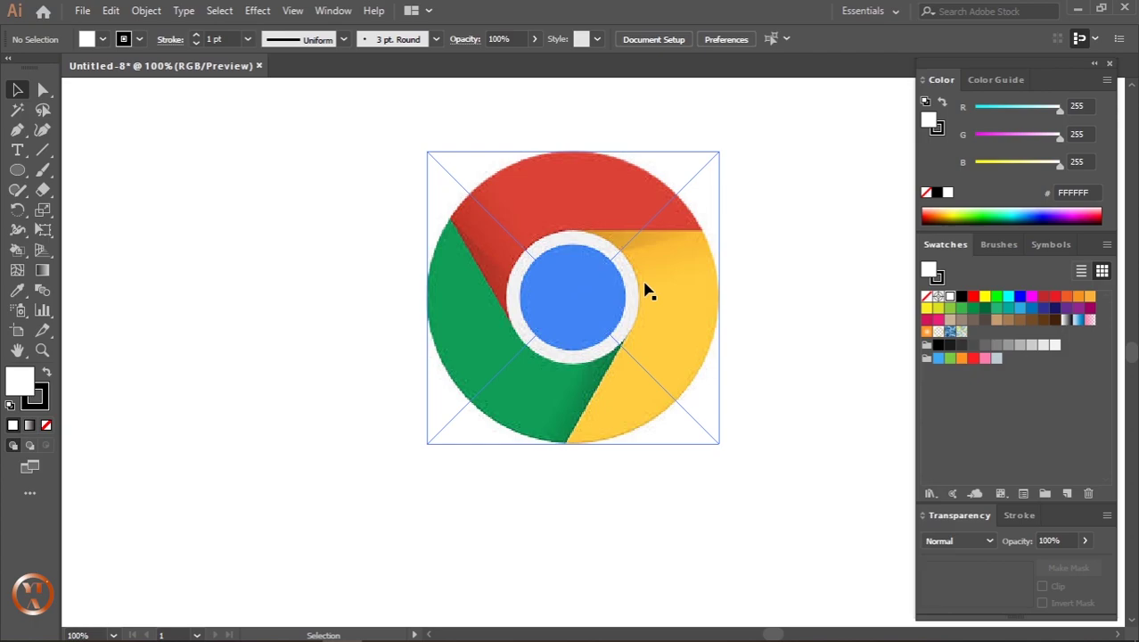
scroll(645, 287, down, 1)
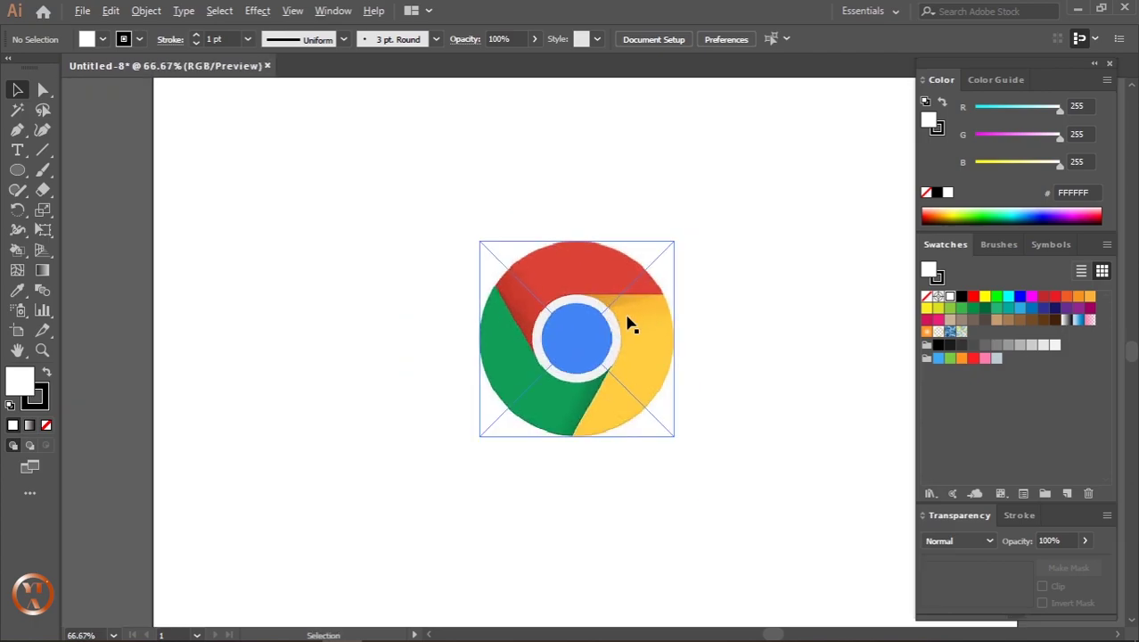
scroll(655, 374, down, 1)
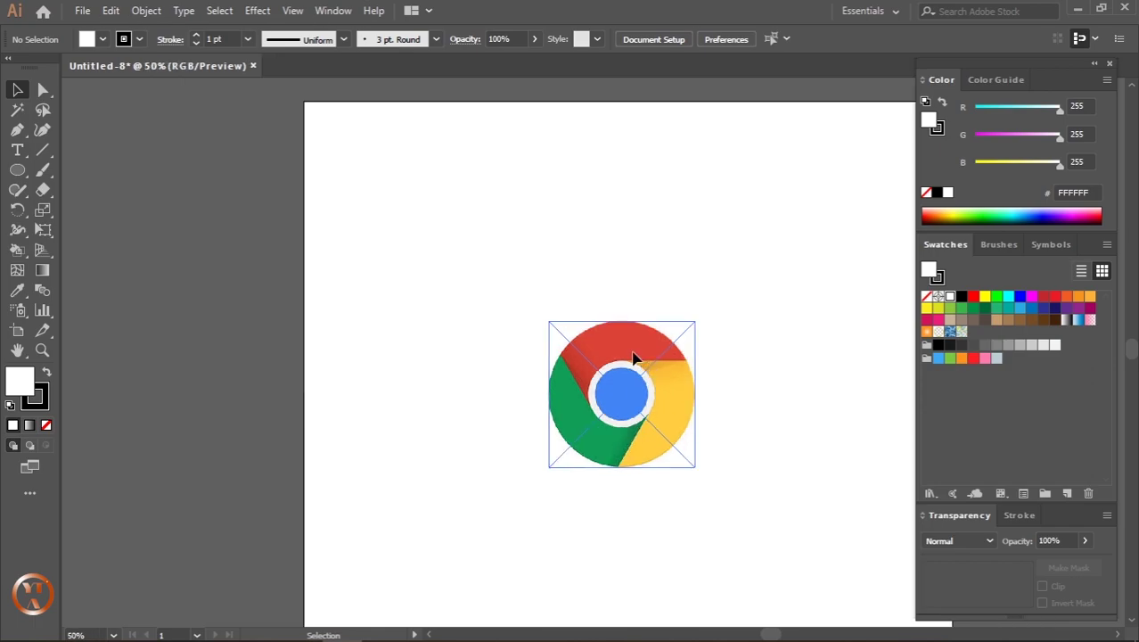
- Move the Chrome image to the artboard's top-left corner, deselect it, and zoom out to 33.33%
drag(633, 357, 388, 141)
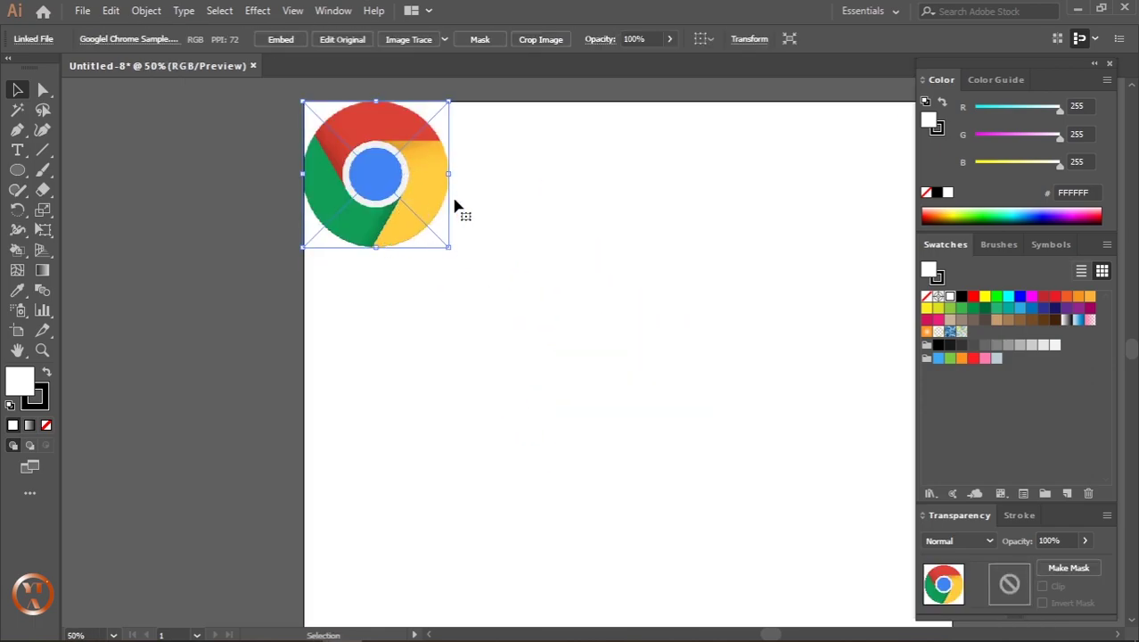
click(698, 399)
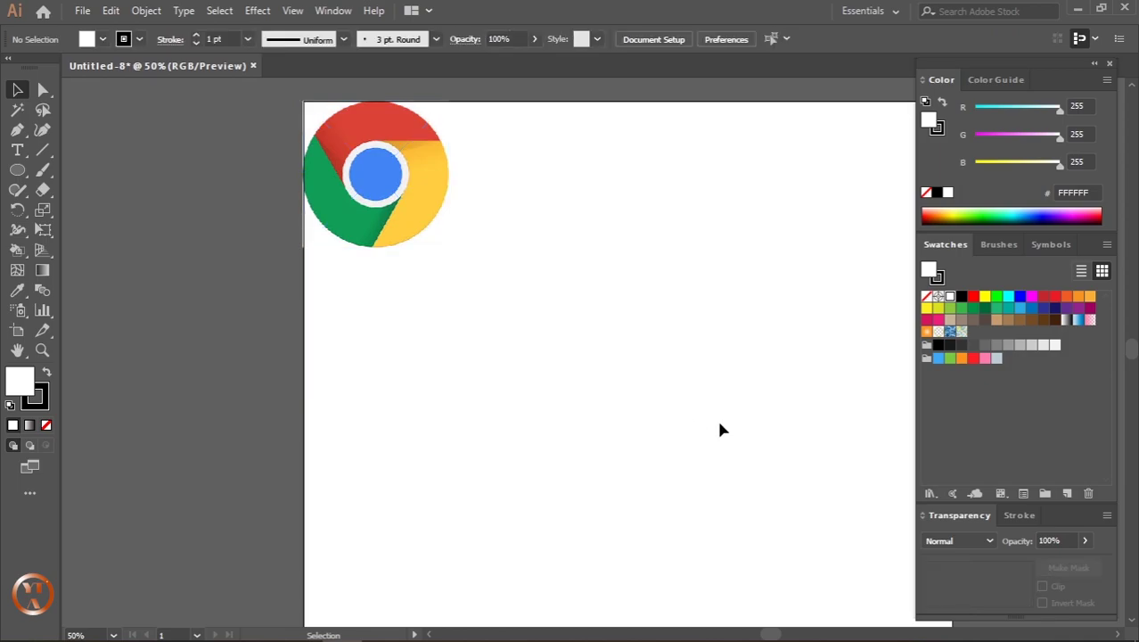
drag(707, 410, 622, 366)
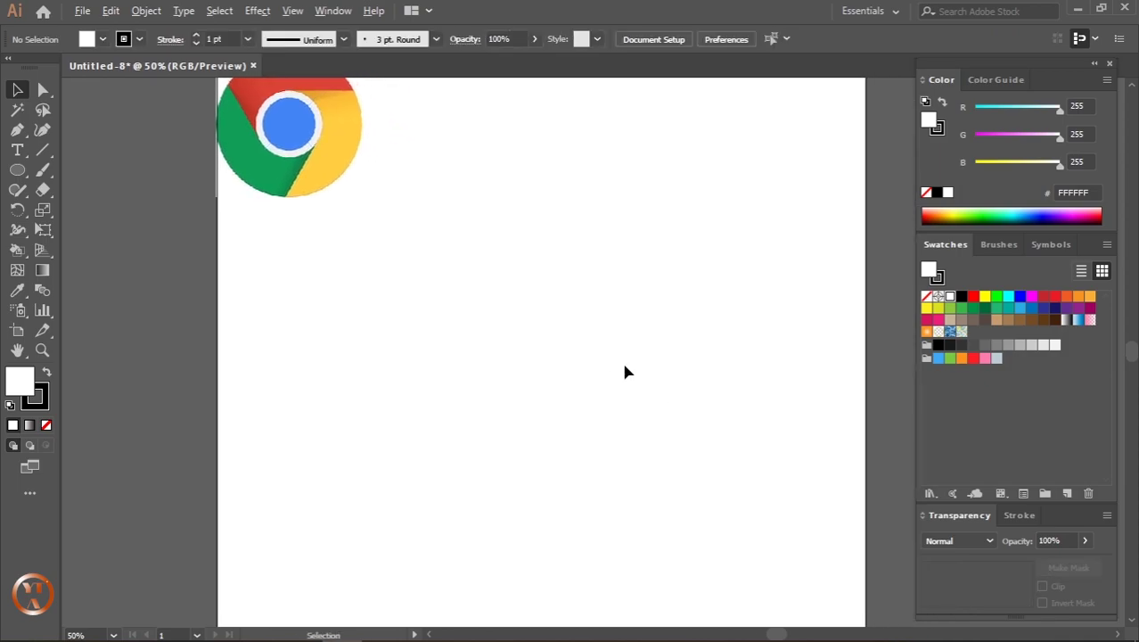
key(ctrl+minus)
key(ctrl+plus)
key(ctrl+minus)
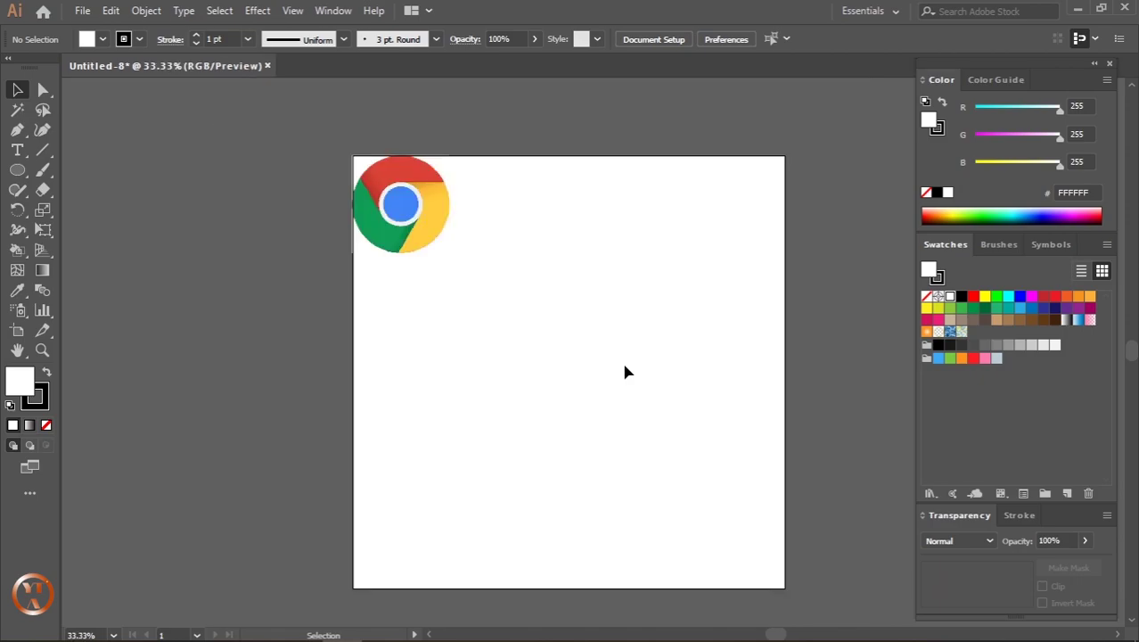
drag(624, 366, 596, 366)
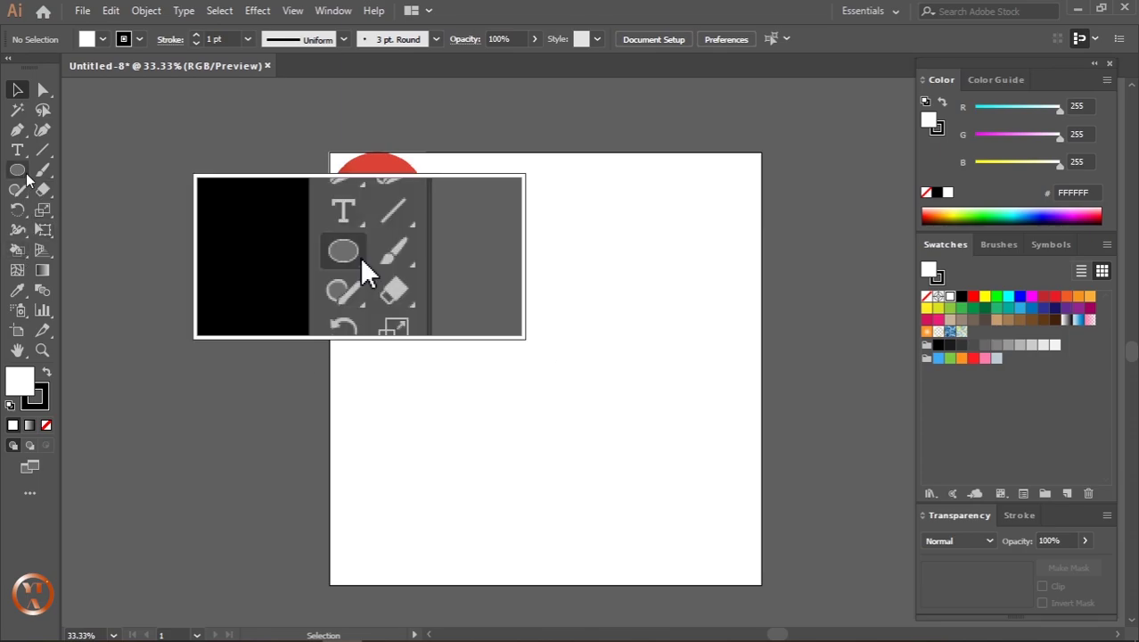
- Switch to the Ellipse Tool (L) from the shape tool flyout
click(26, 176)
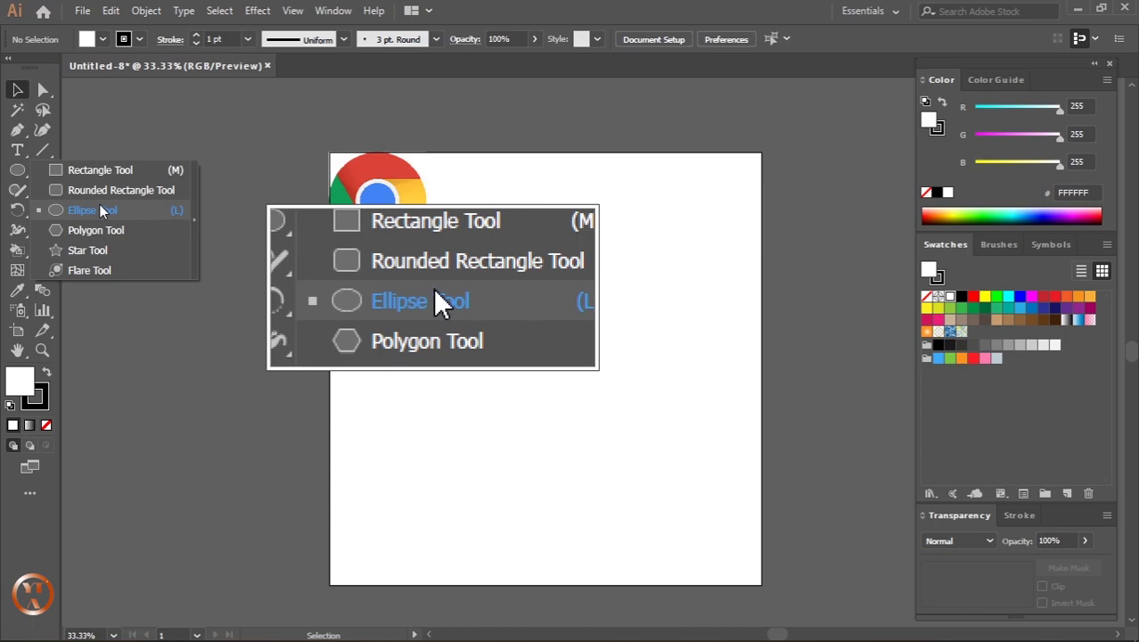
click(100, 205)
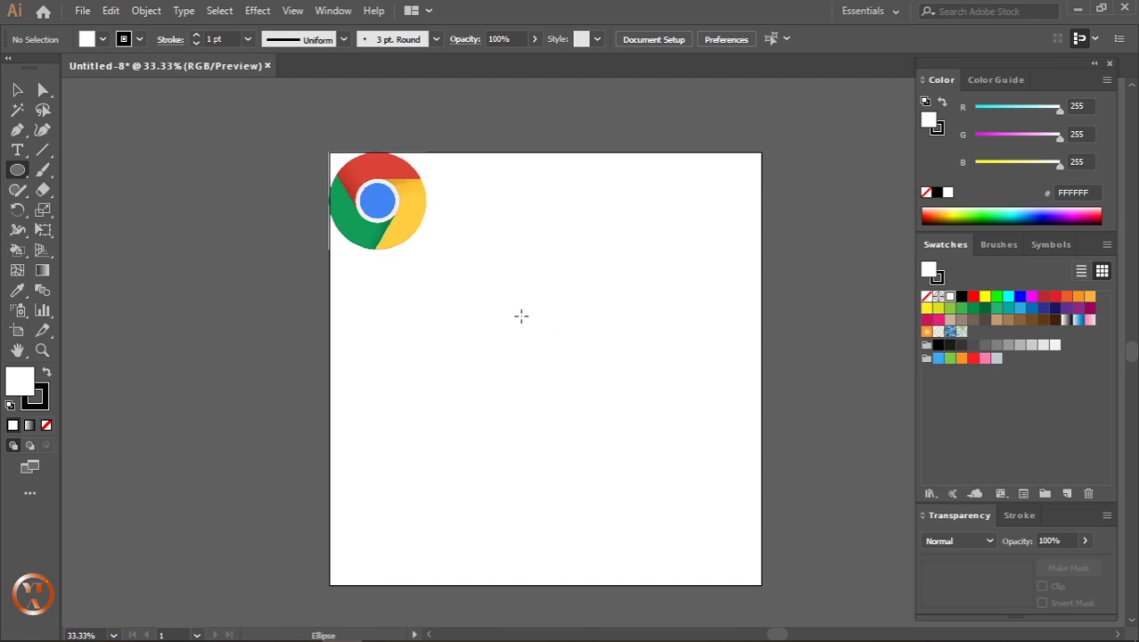
- Shift-drag a white circle with a 1 pt black stroke near the artboard centre
drag(516, 305, 565, 365)
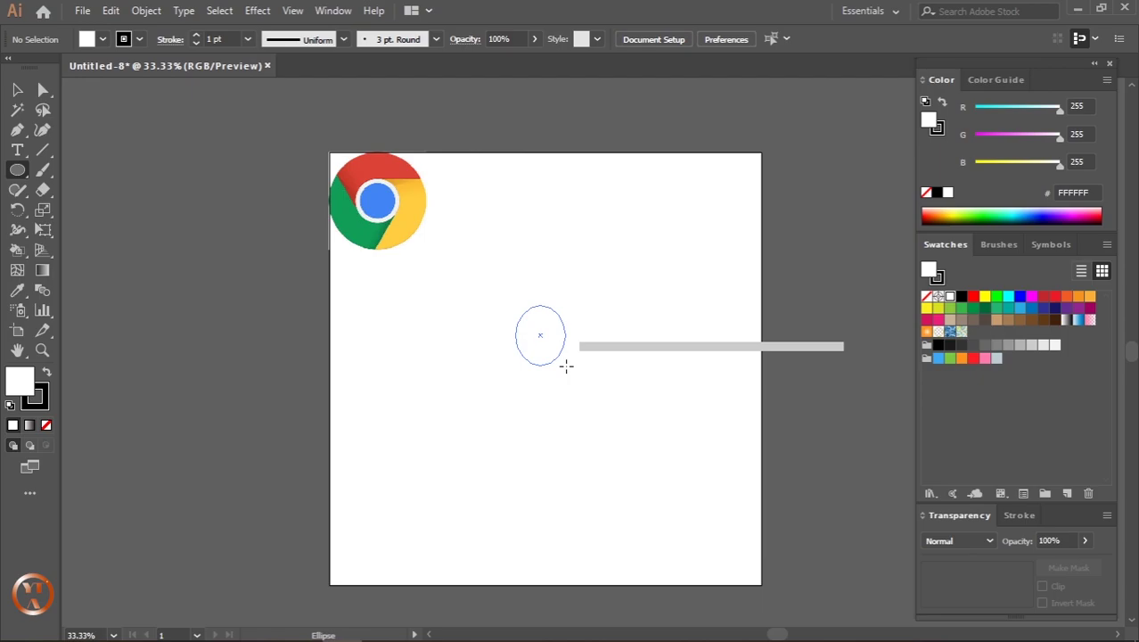
drag(565, 366, 576, 378)
scroll(610, 433, up, 2)
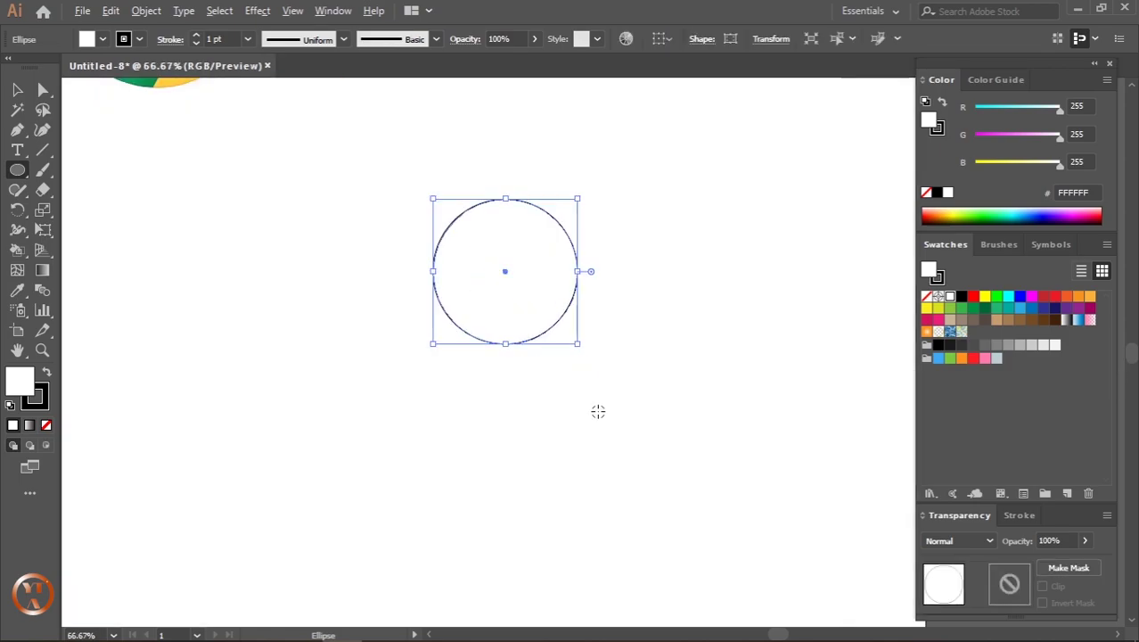
scroll(600, 409, down, 1)
scroll(597, 408, down, 1)
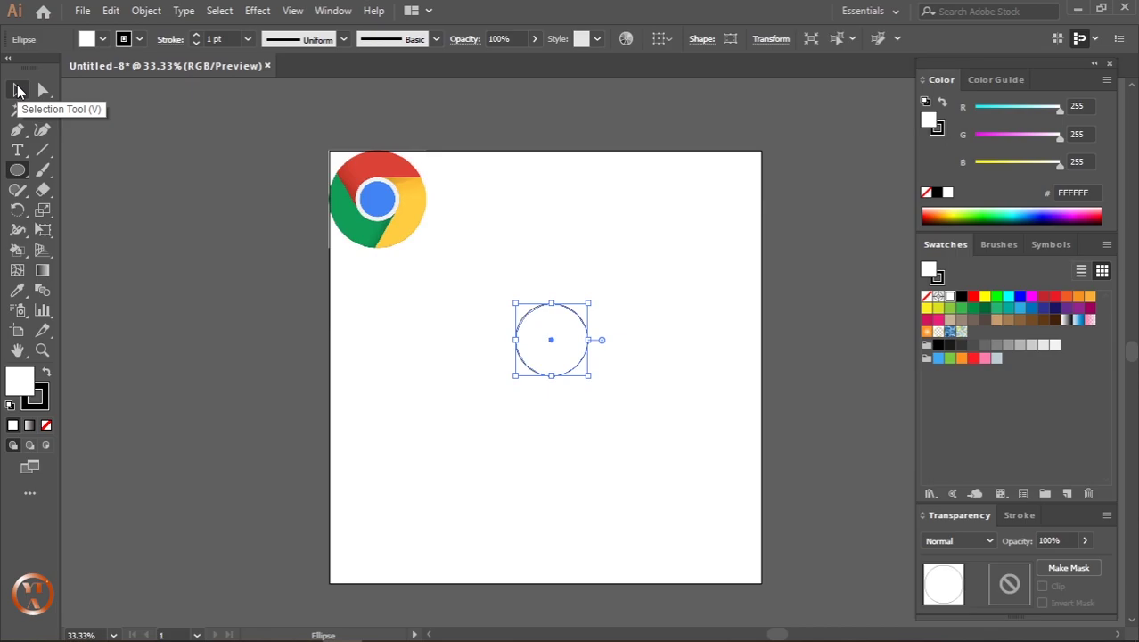
- Return to the Selection Tool with the view reframed at 50% zoom
key(r)
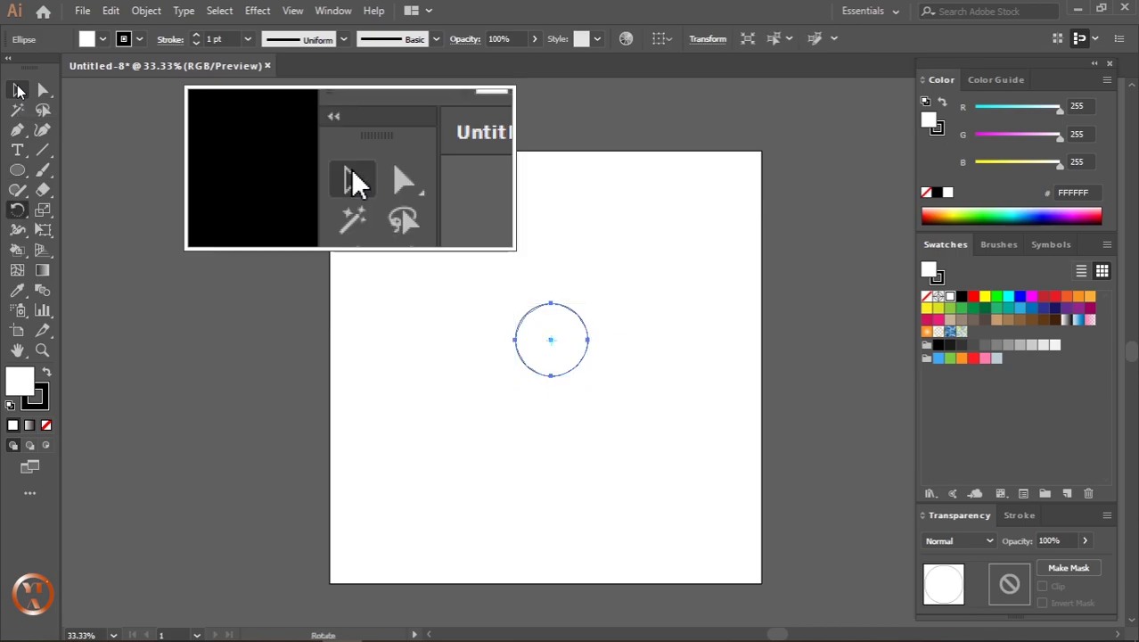
click(624, 466)
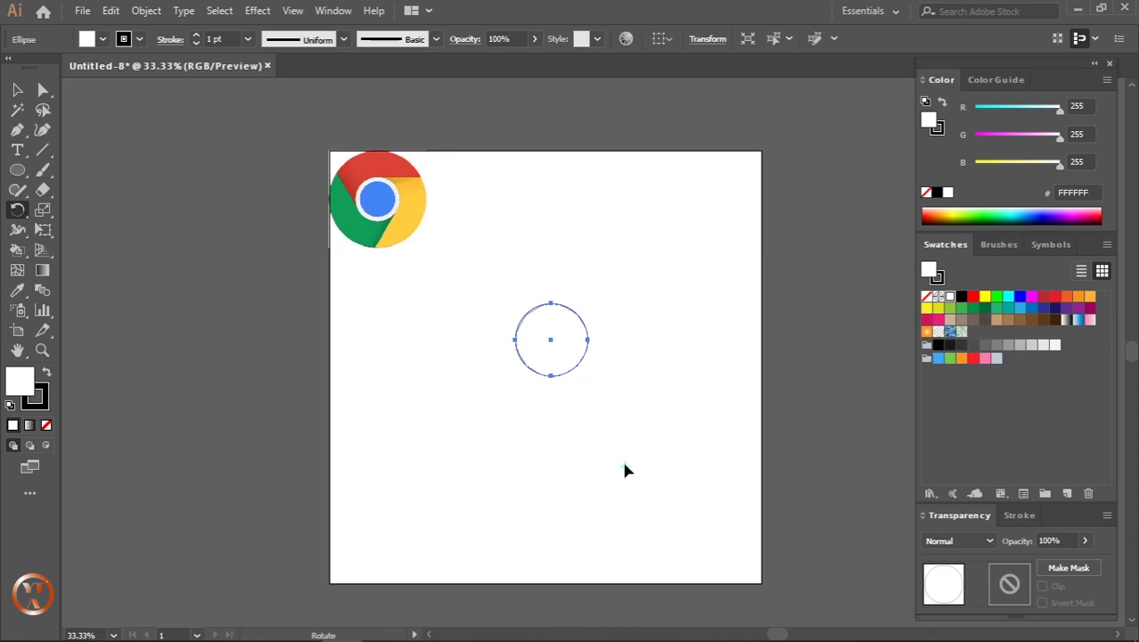
click(17, 89)
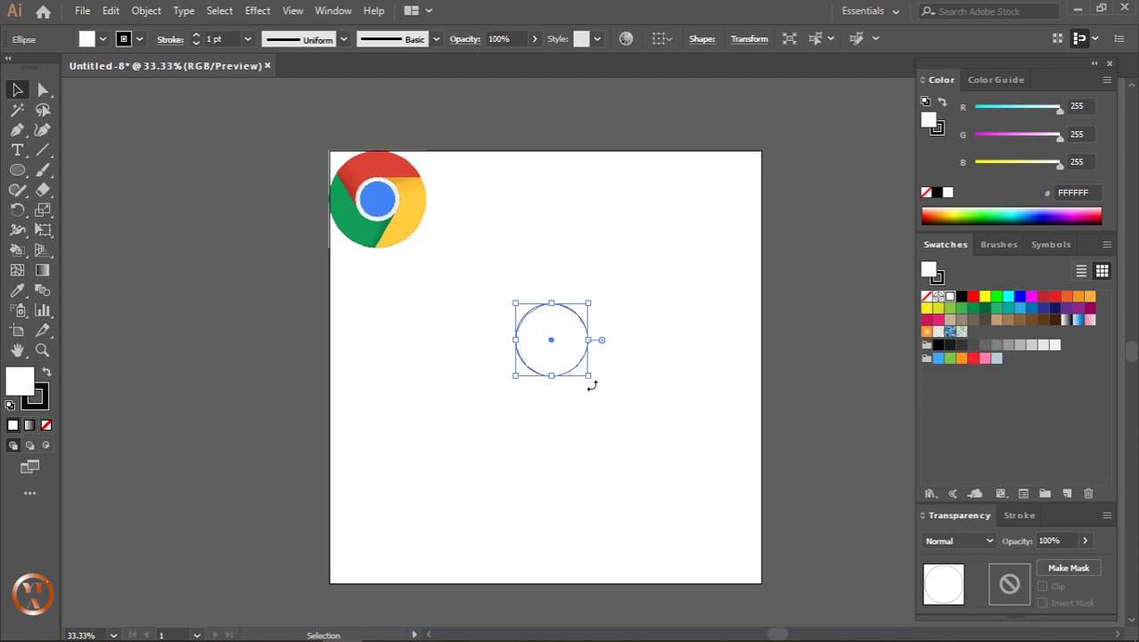
scroll(592, 385, up, 1)
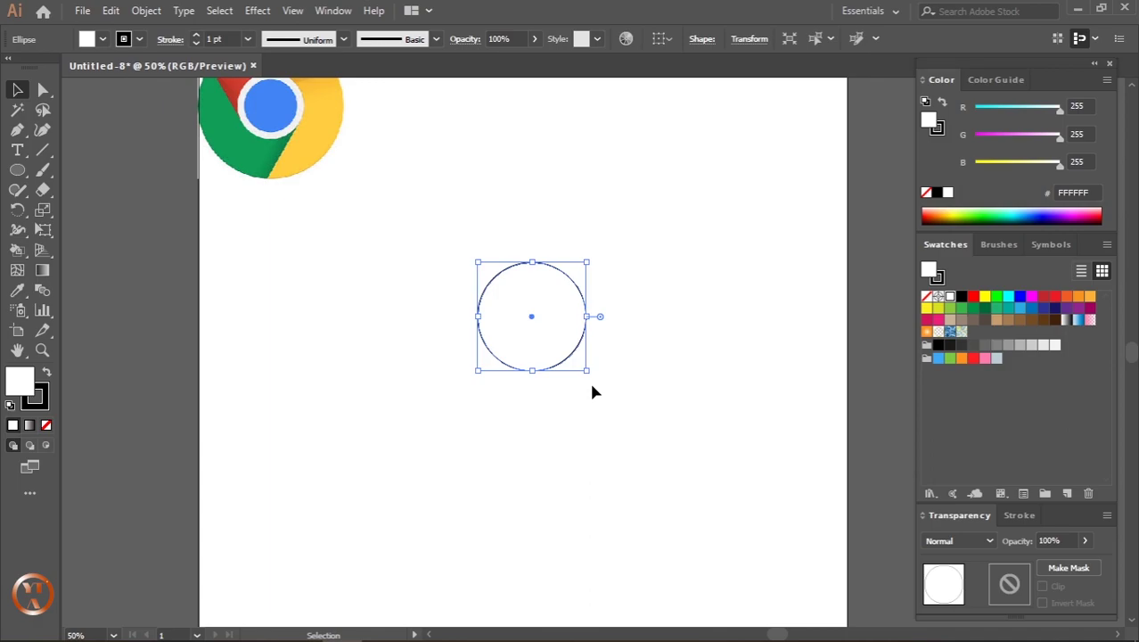
drag(592, 386, 586, 429)
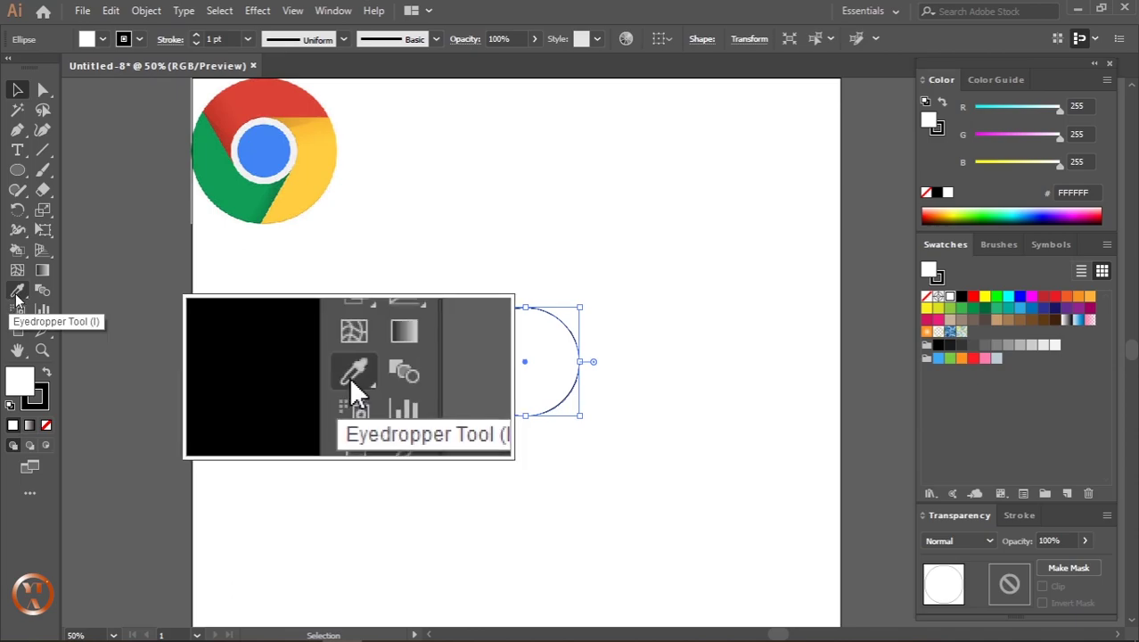
- Eyedrop the reference logo's blue centre (4285F5) onto the circle, removing its stroke
drag(15, 301, 54, 296)
click(54, 293)
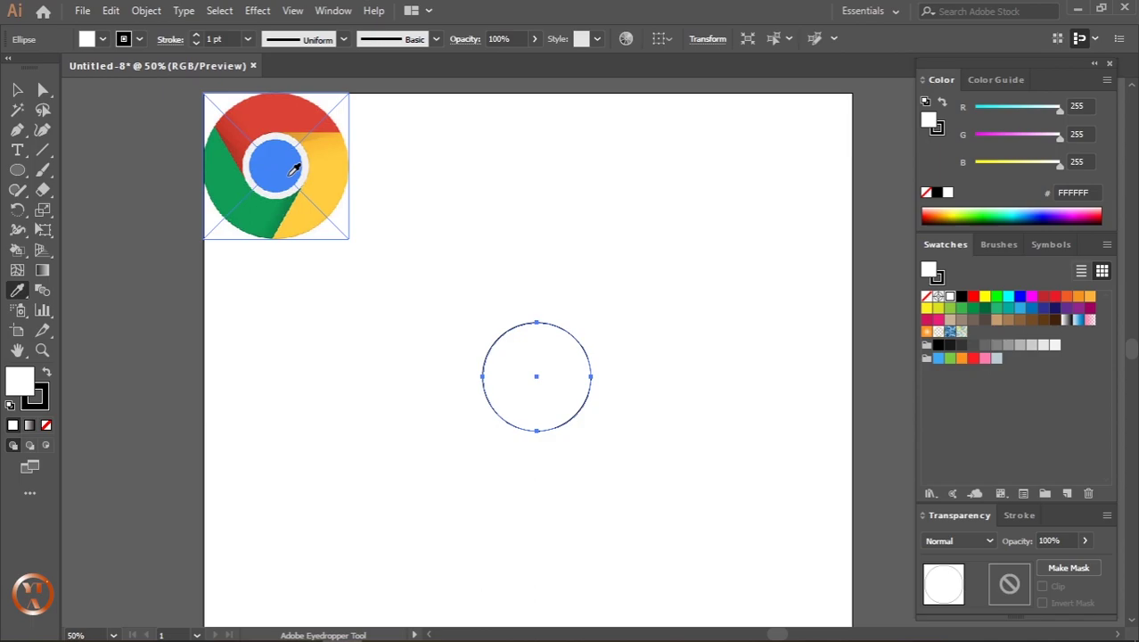
click(291, 173)
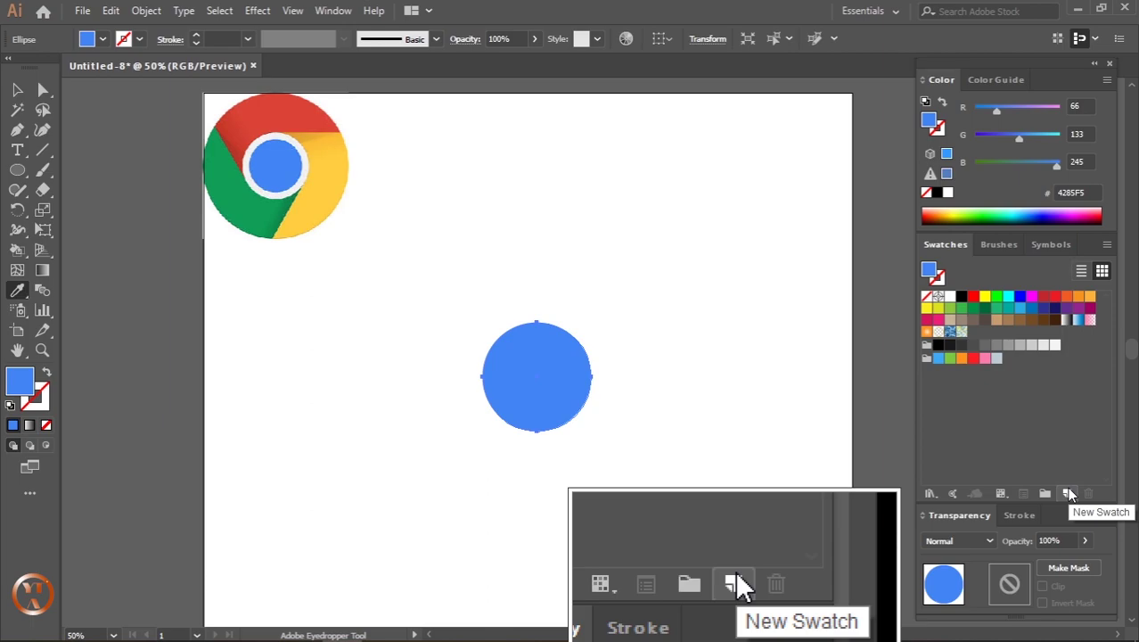
- Save the logo's blue and yellow as new swatches
click(1069, 494)
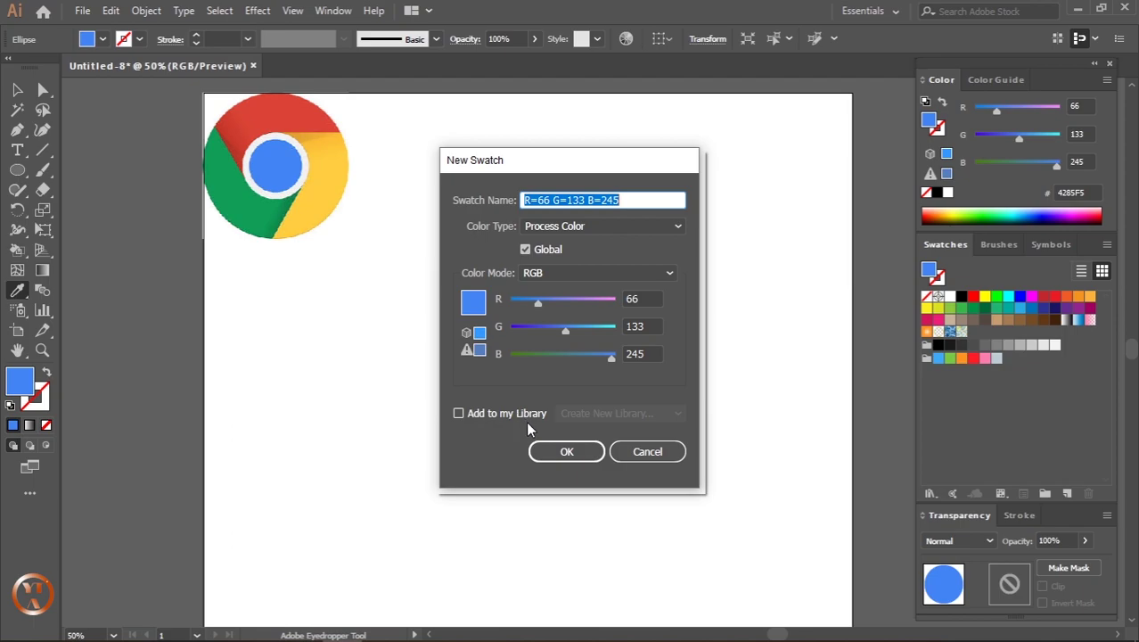
click(562, 450)
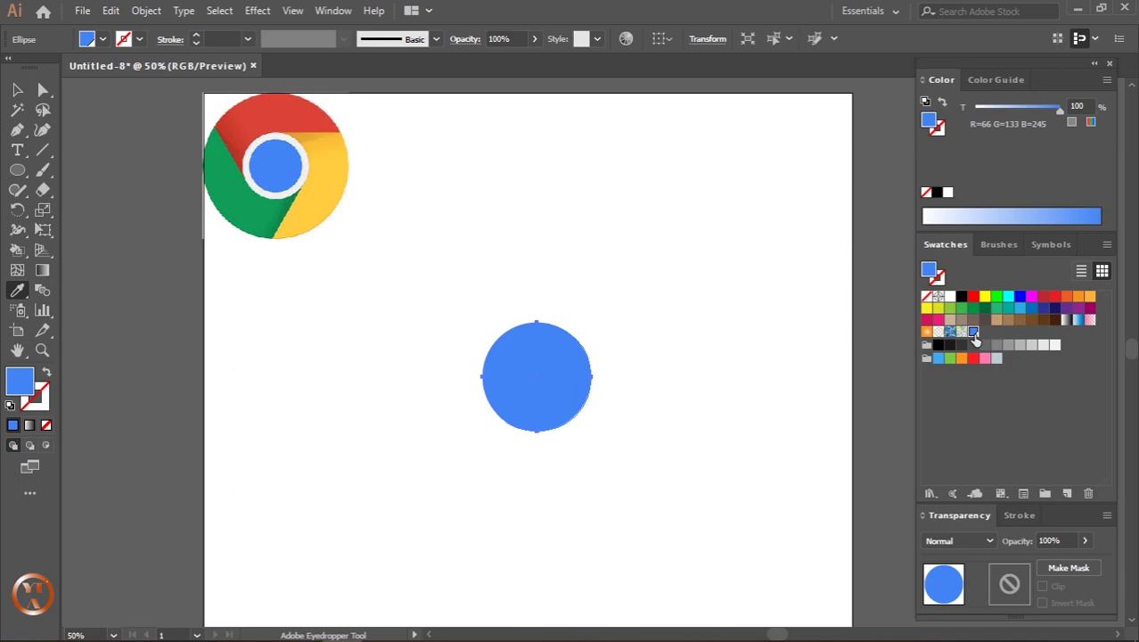
click(338, 169)
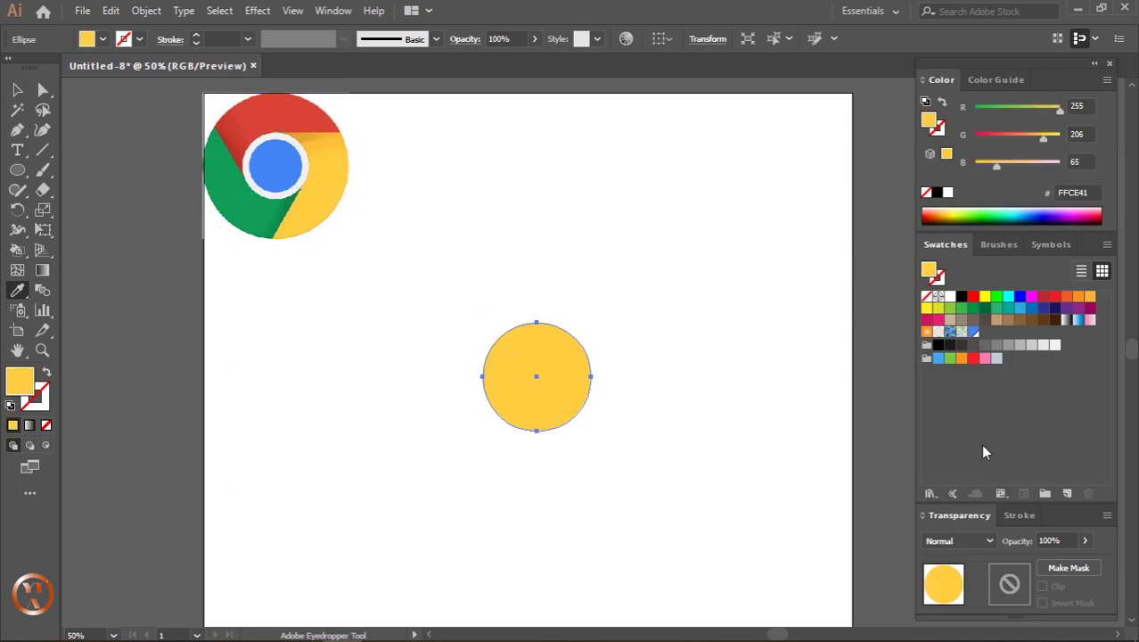
click(1067, 493)
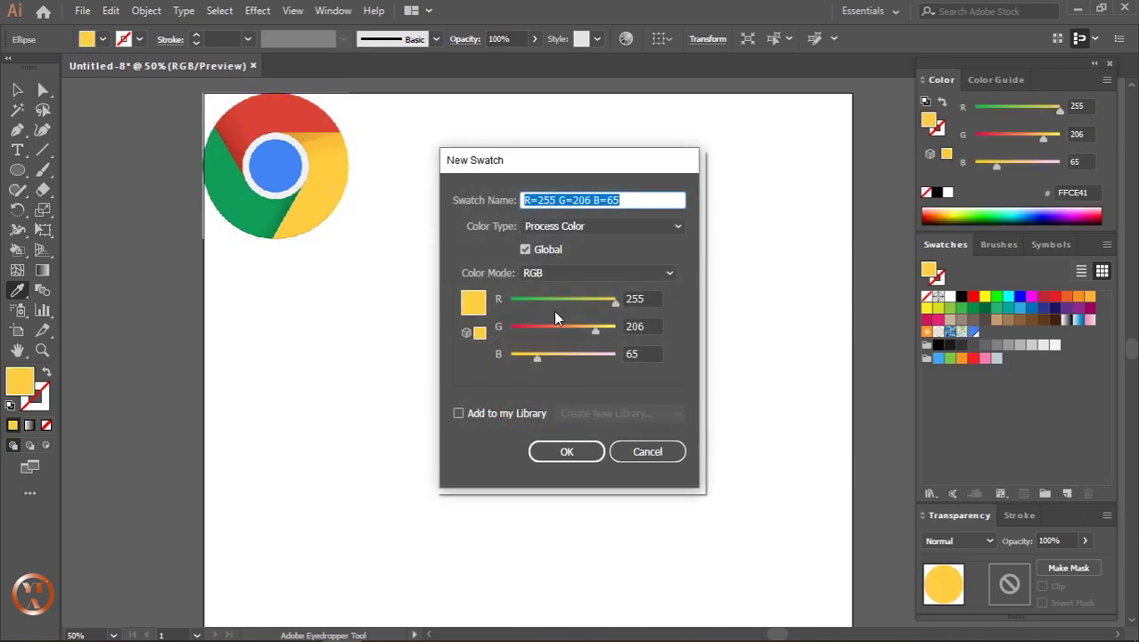
click(552, 451)
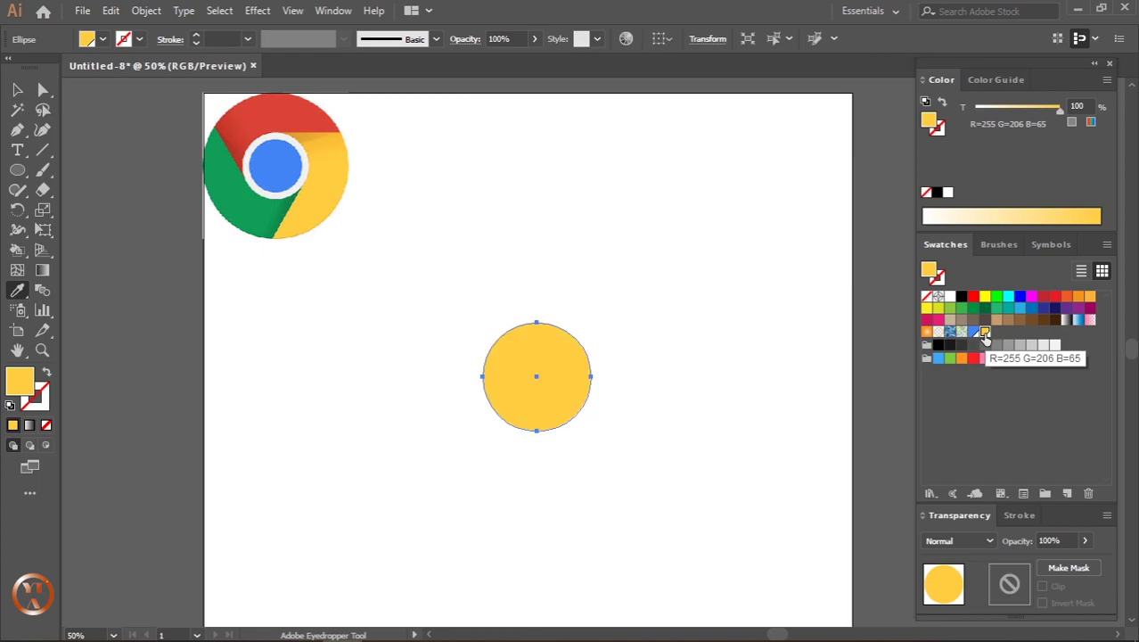
- Sample and save the logo's green and red swatches, leaving the circle red (R=221 G=68 B=55)
click(253, 210)
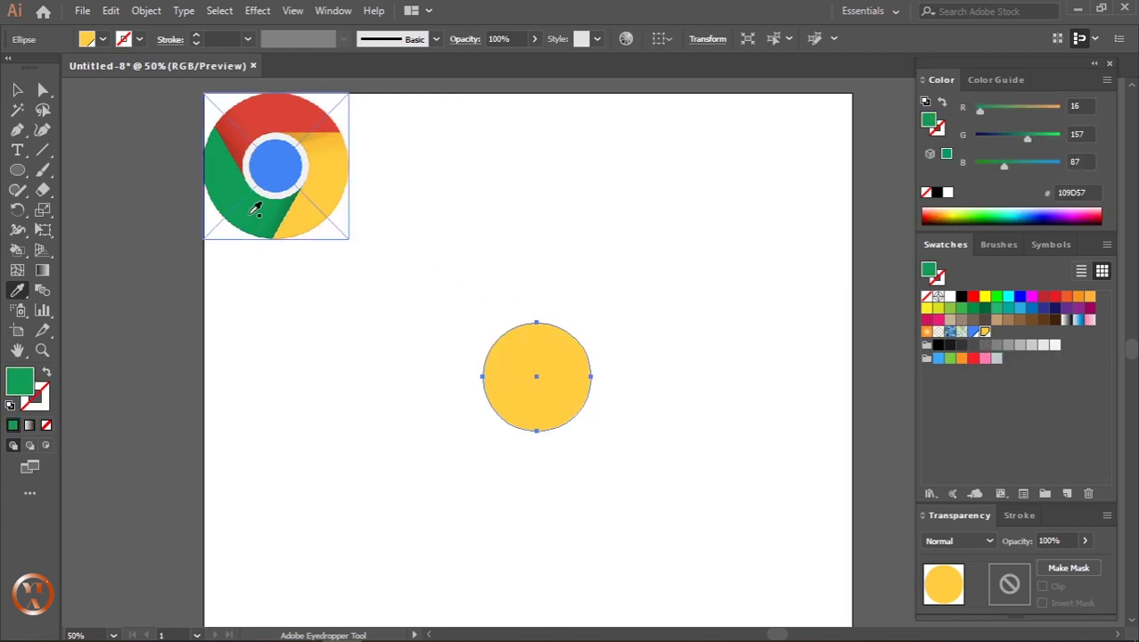
click(1065, 492)
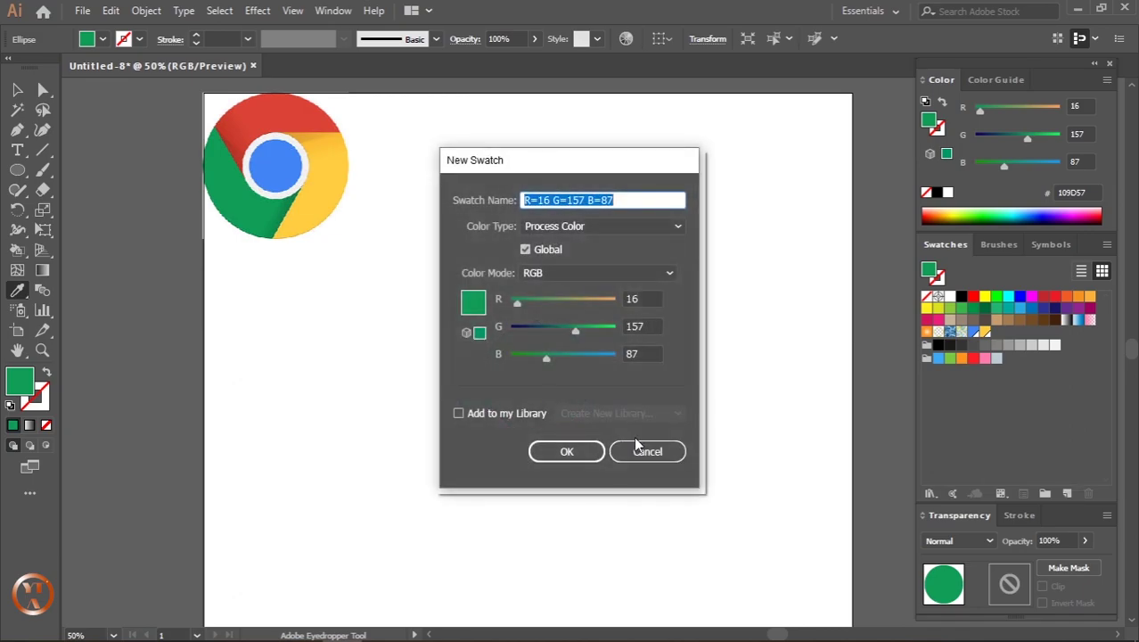
click(581, 452)
click(263, 122)
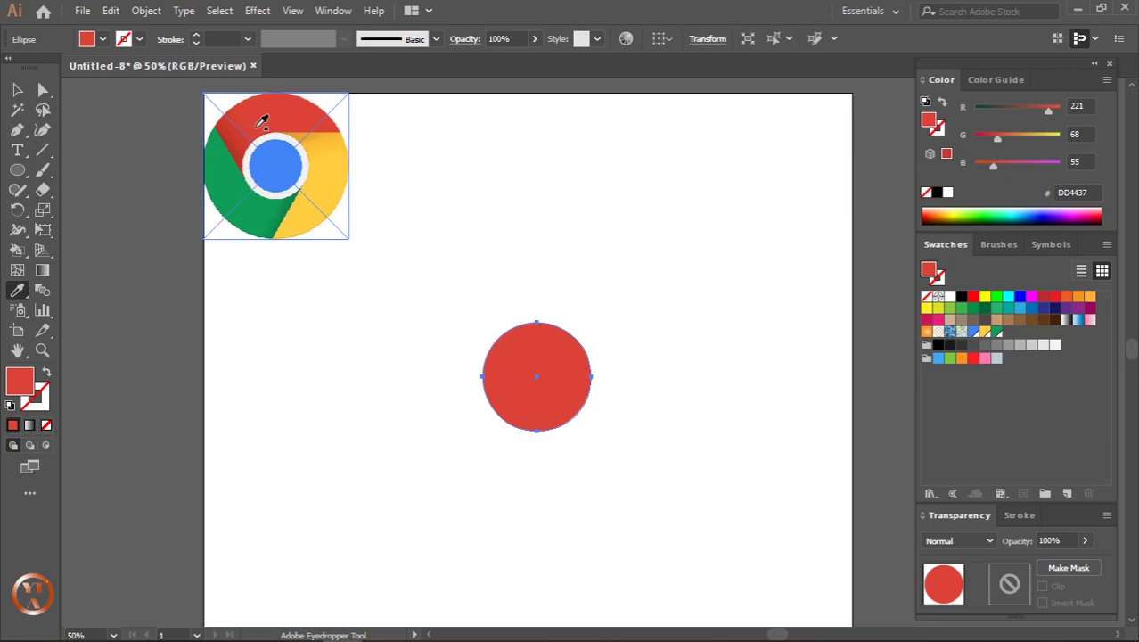
click(1066, 492)
click(572, 452)
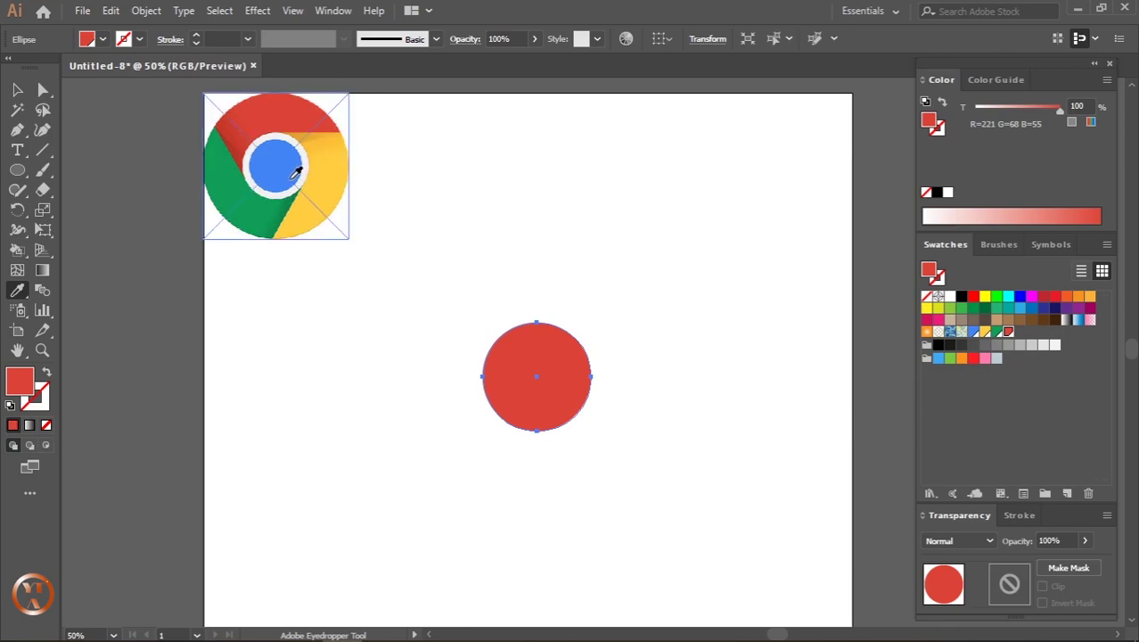
- Fill the circle with the saved blue swatch (R=66 G=133 B=245) and scale it down slightly
click(974, 333)
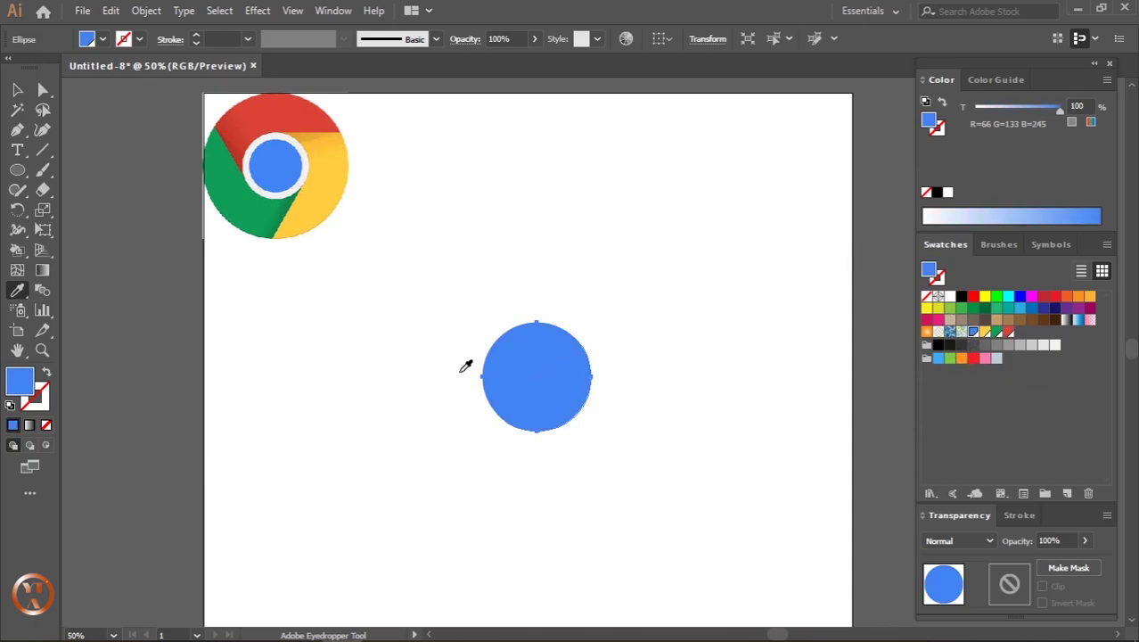
key(v)
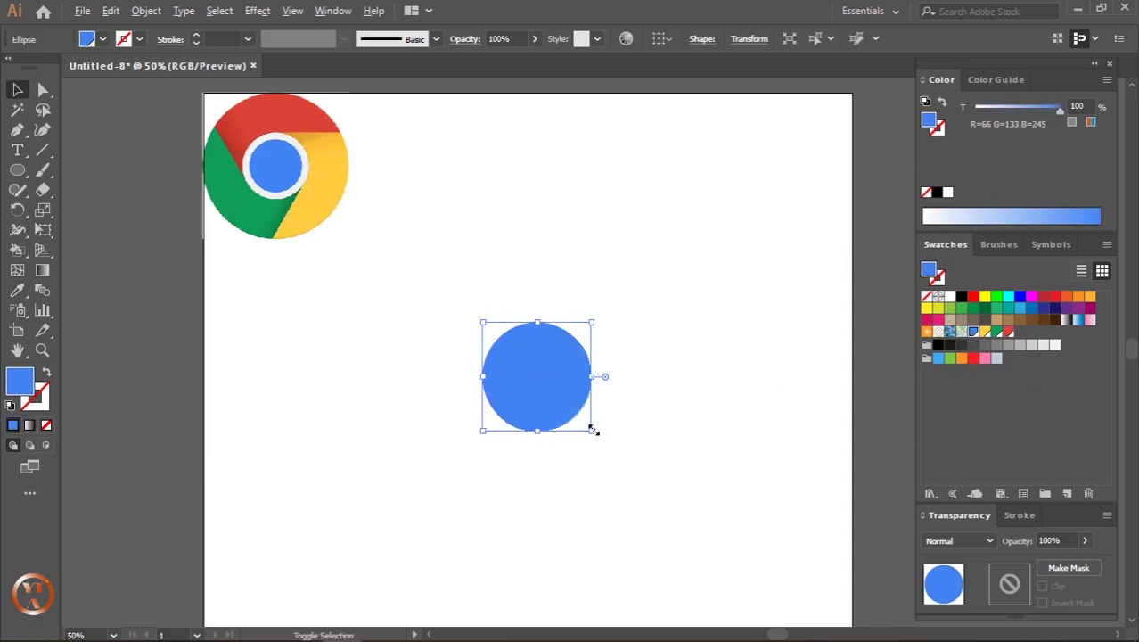
drag(592, 431, 587, 427)
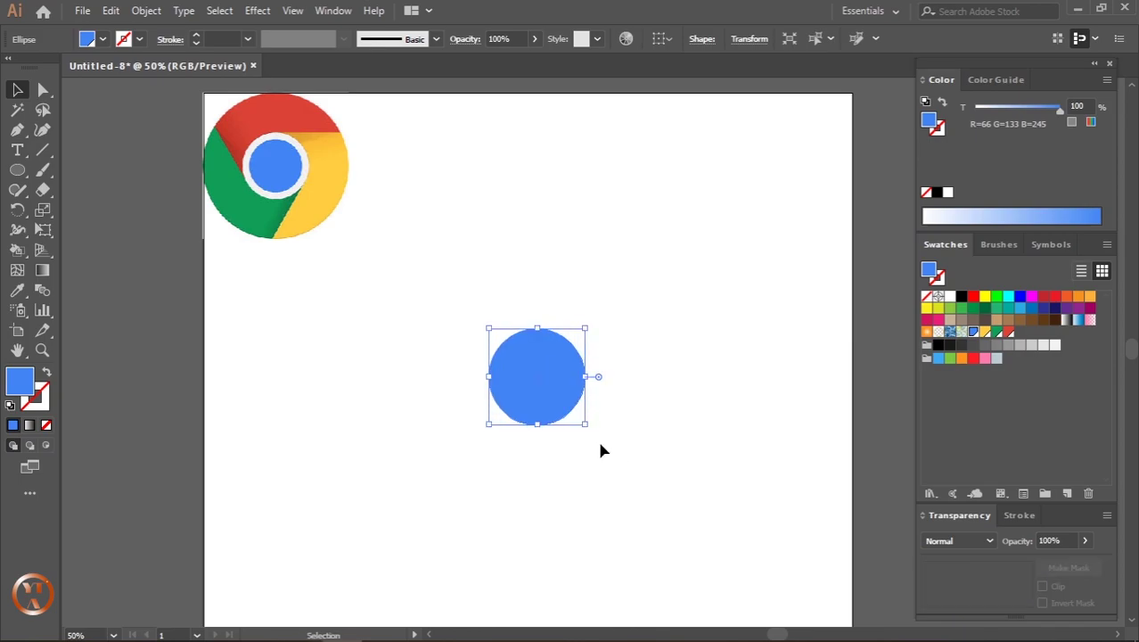
click(621, 463)
click(572, 412)
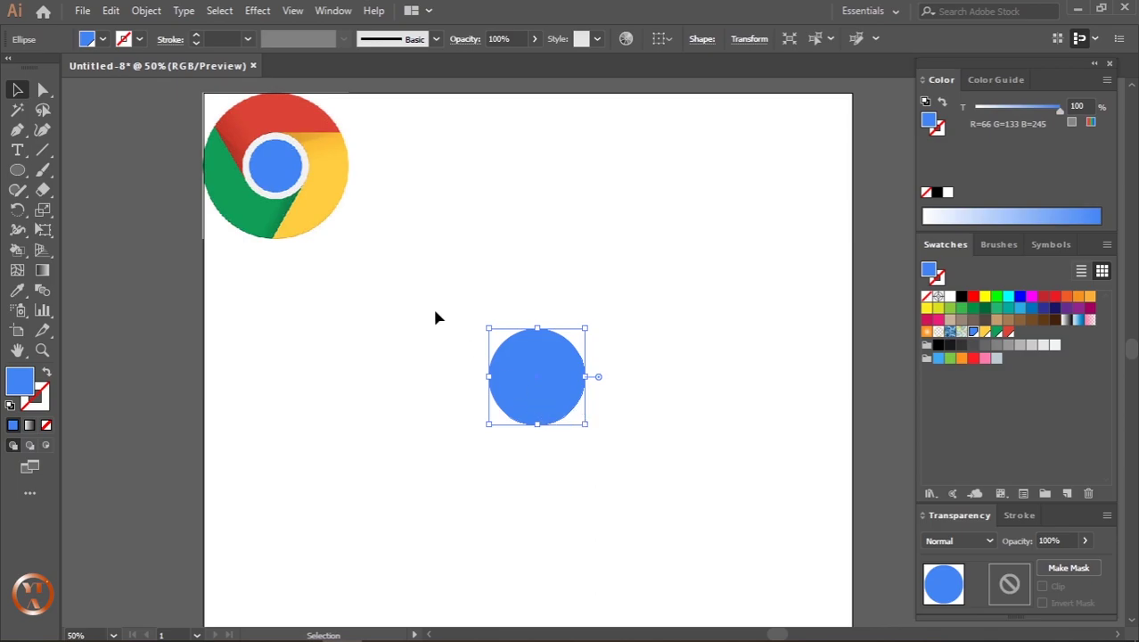
- Copy the blue circle, paste it in place, and enlarge the copy around its centre
click(111, 10)
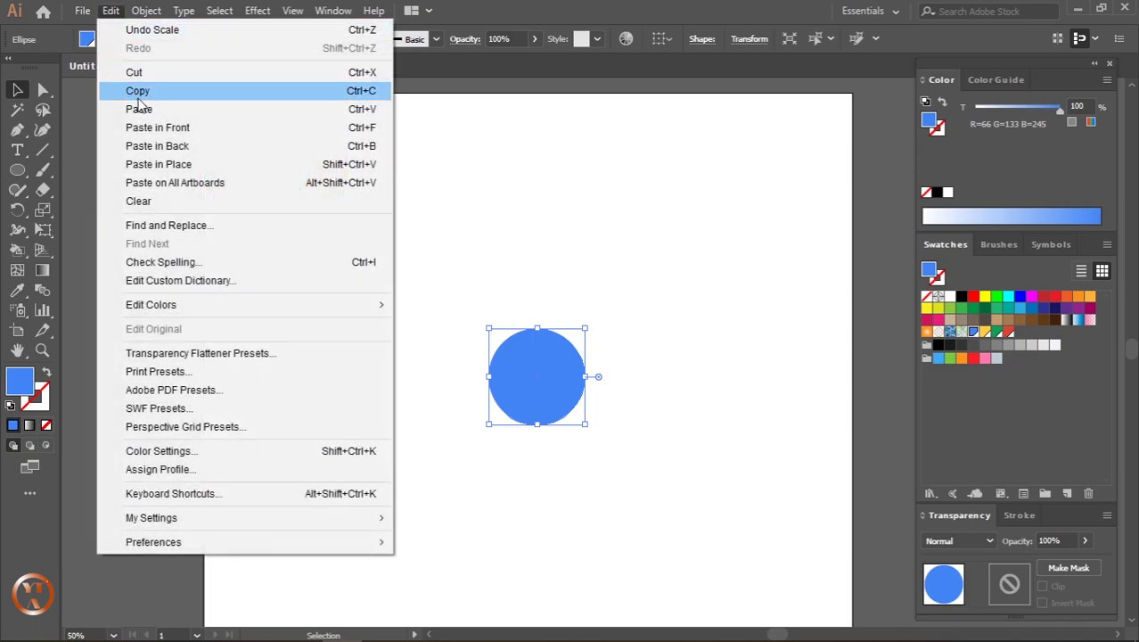
click(138, 107)
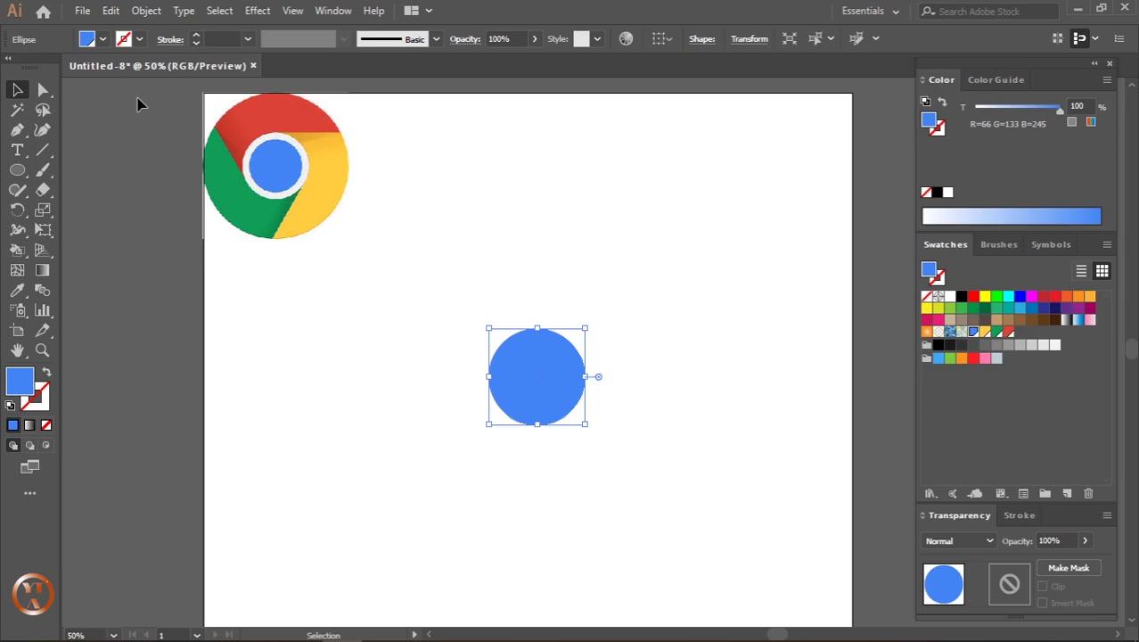
click(111, 11)
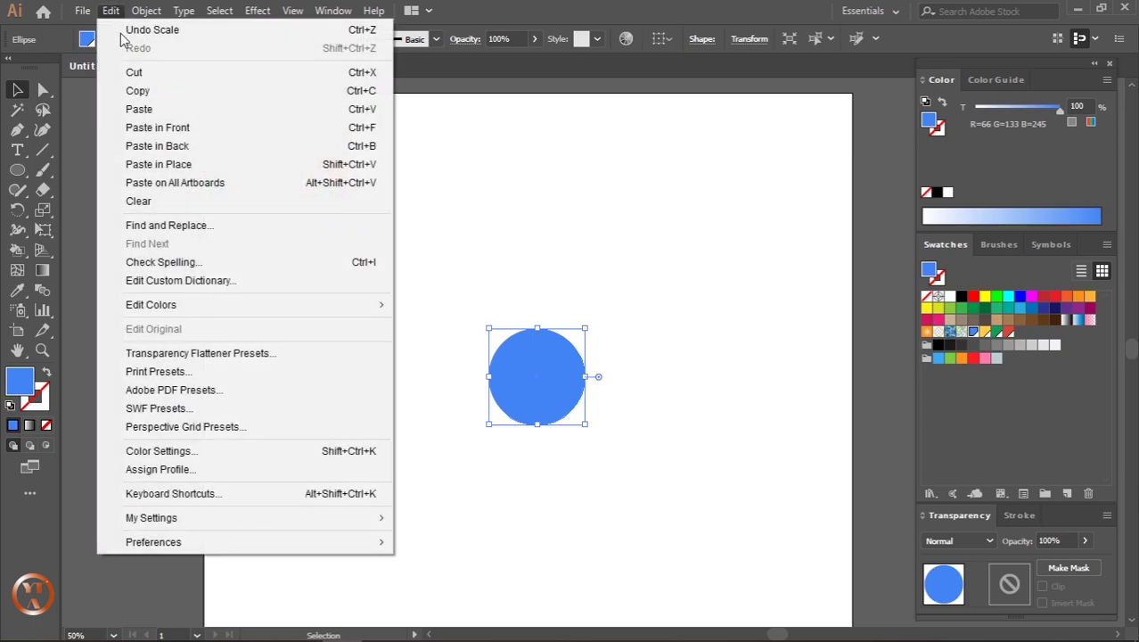
click(144, 164)
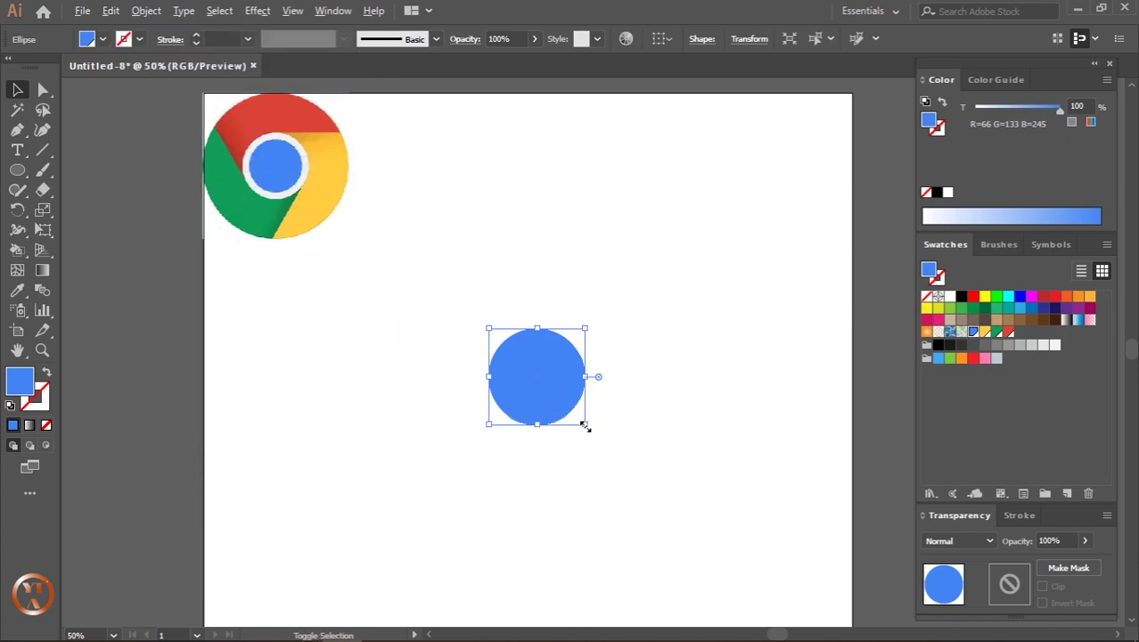
drag(584, 427, 613, 446)
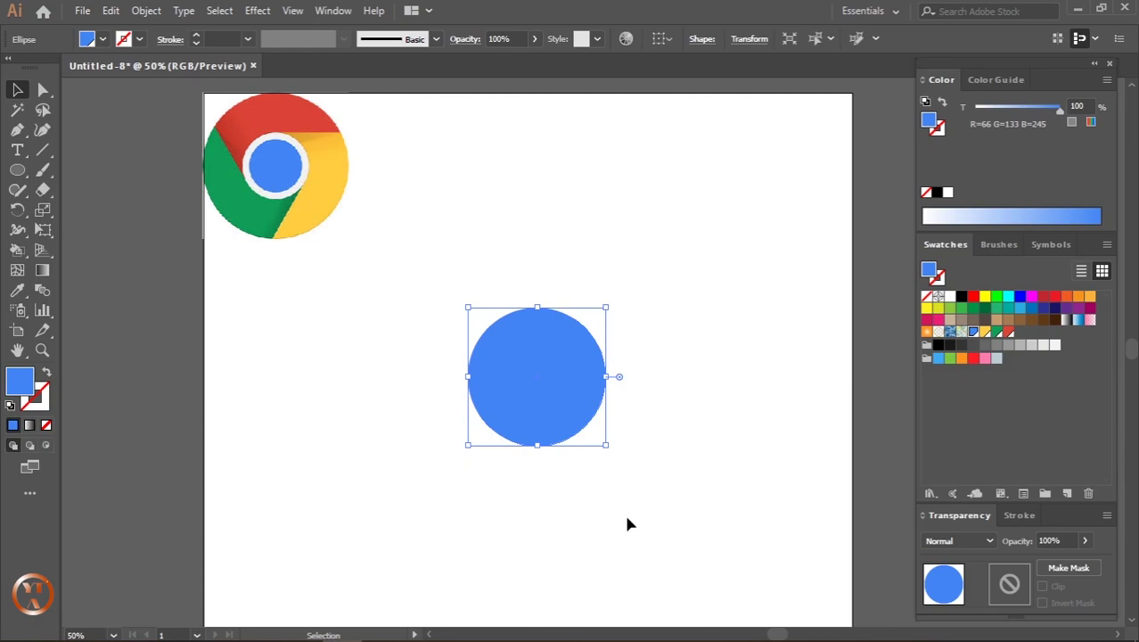
- Fill the enlarged copy with dark grey #707070
double_click(20, 382)
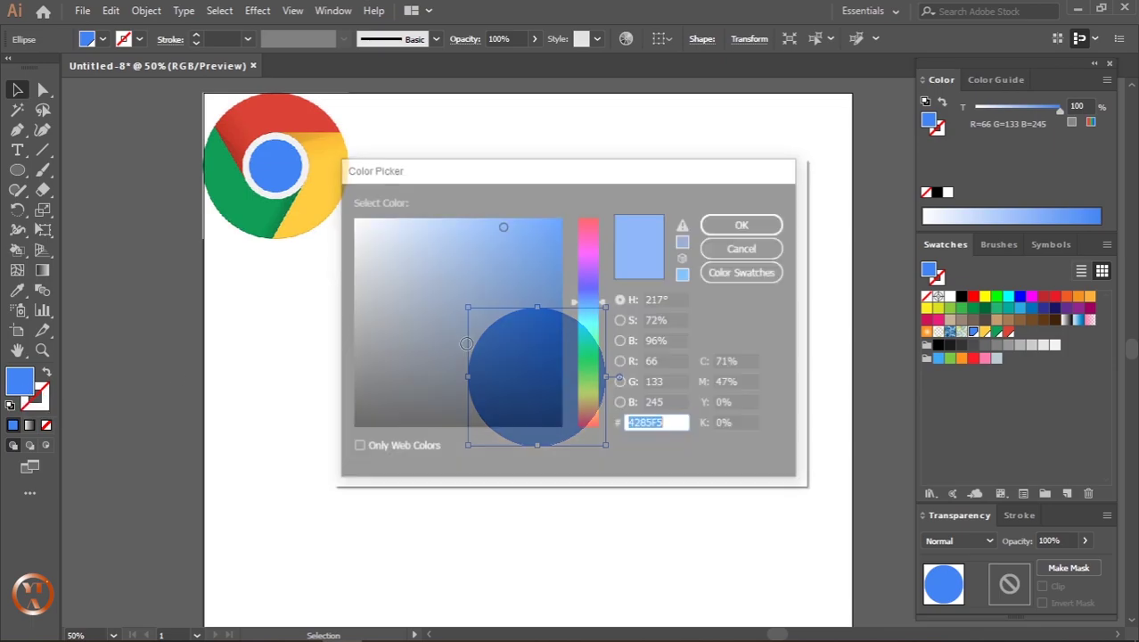
drag(366, 332, 352, 334)
click(738, 224)
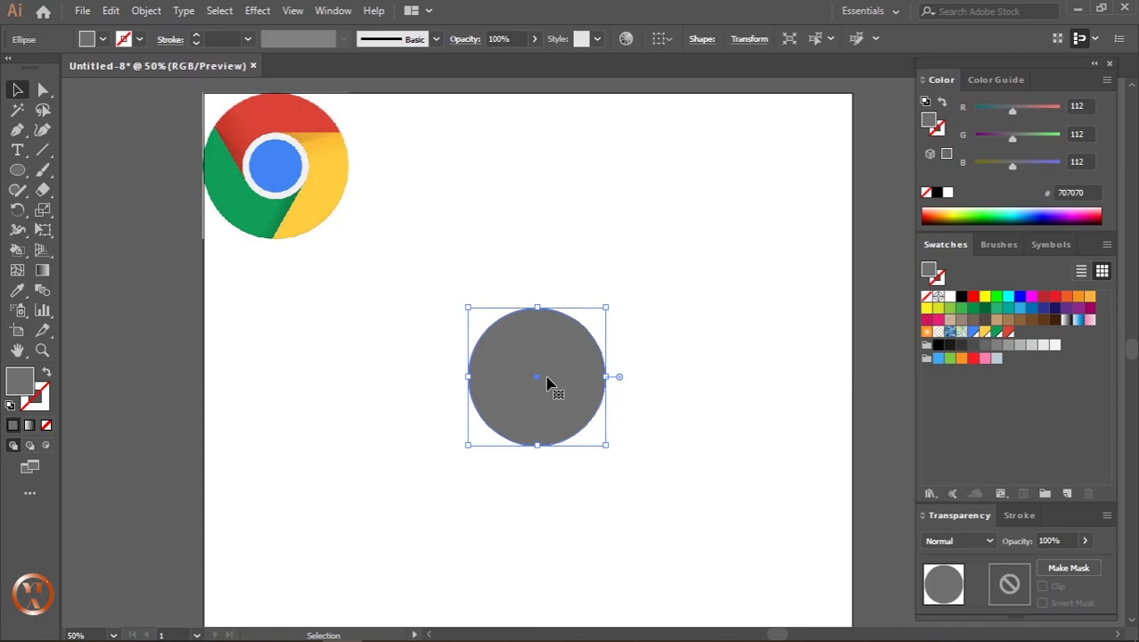
- Send the dark grey circle backward so it shows as a ring behind the blue centre
click(156, 18)
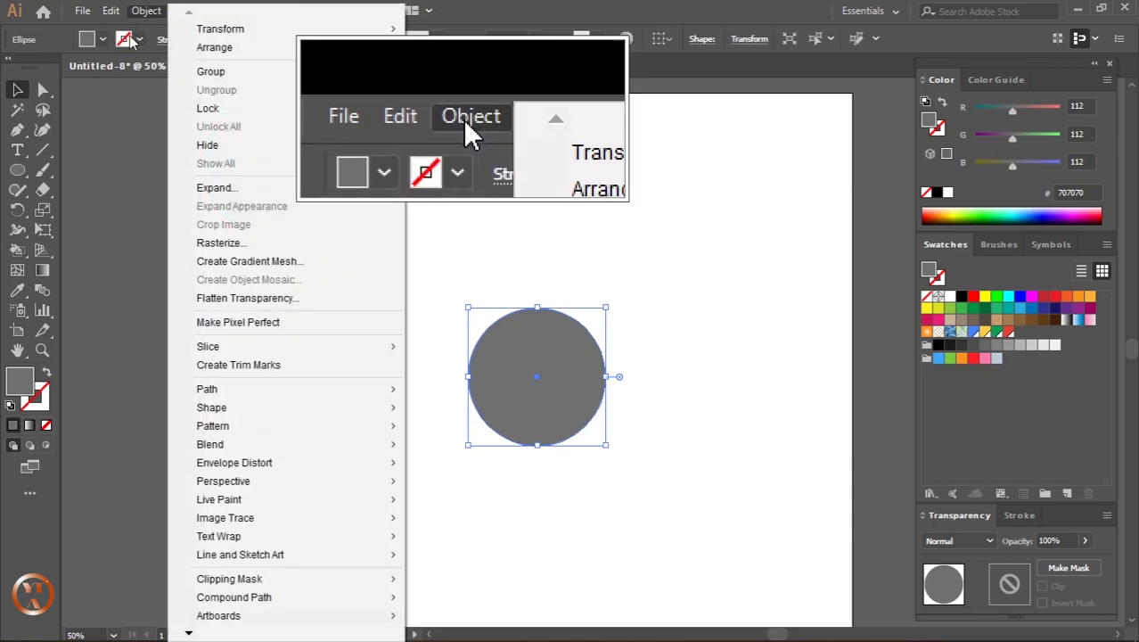
click(147, 18)
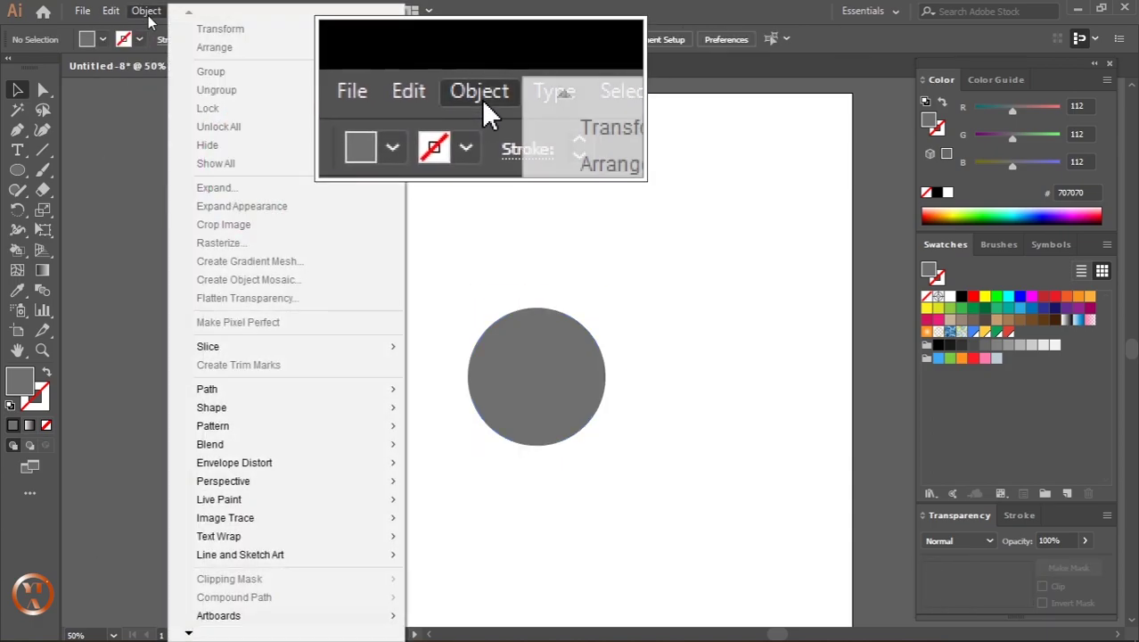
click(98, 194)
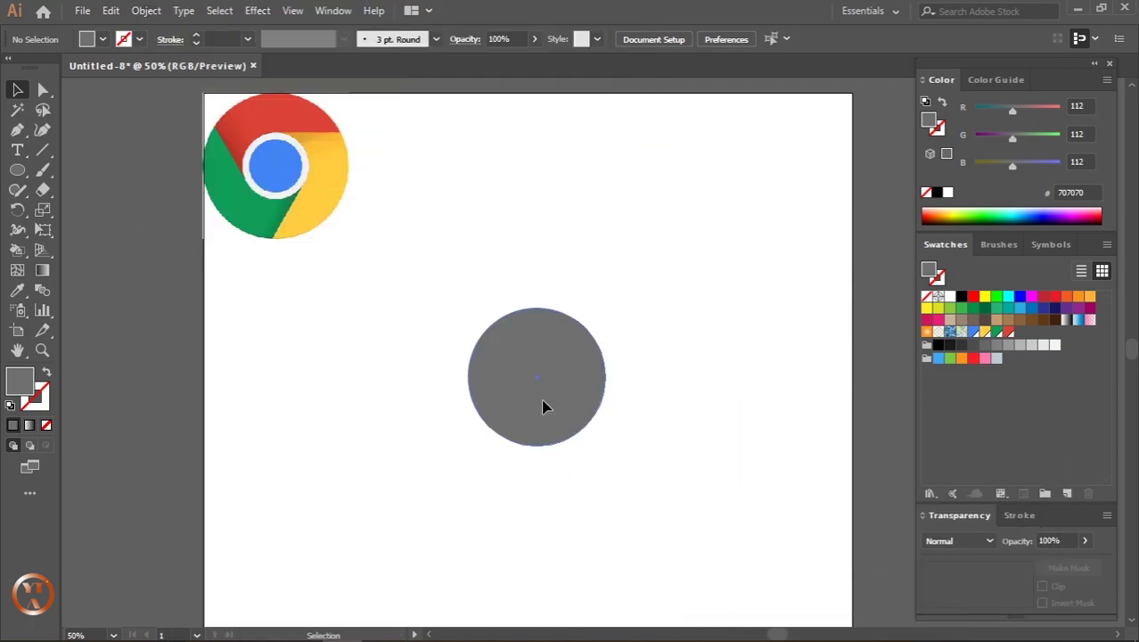
click(567, 412)
click(156, 12)
mouse_move(215, 47)
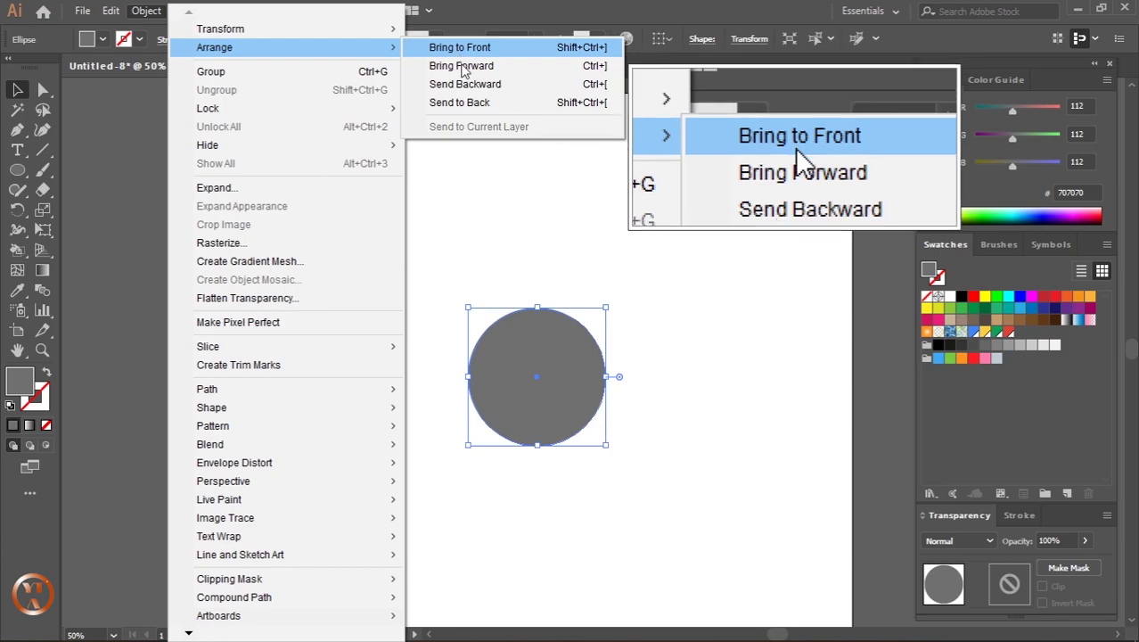
click(462, 103)
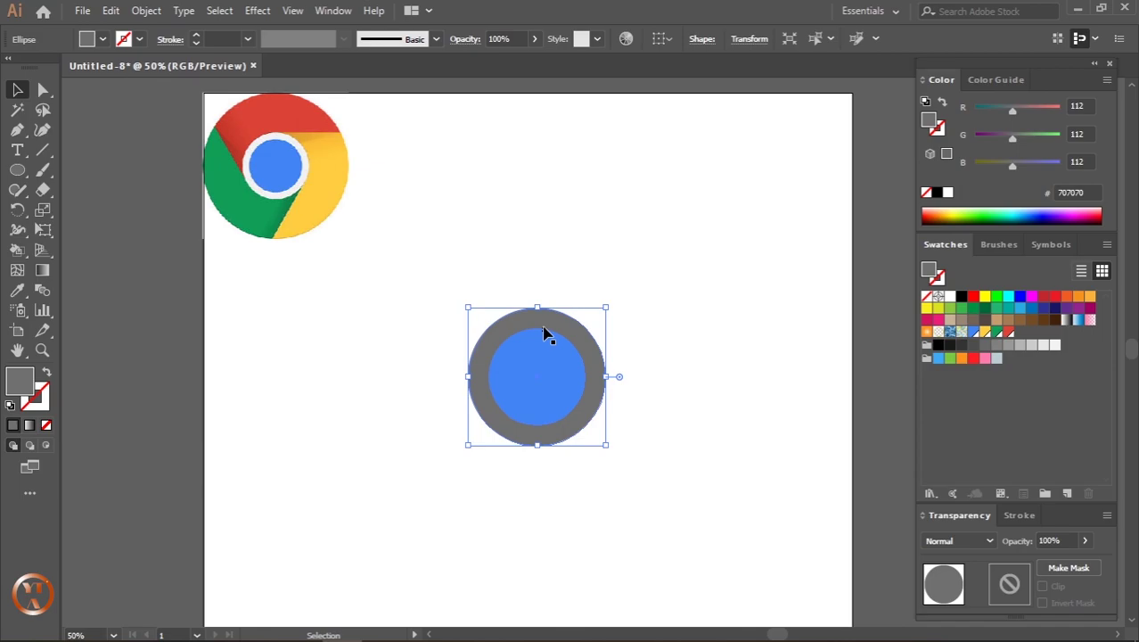
- Paste a copy of the dark grey circle in place and enlarge it to 428 px
click(110, 11)
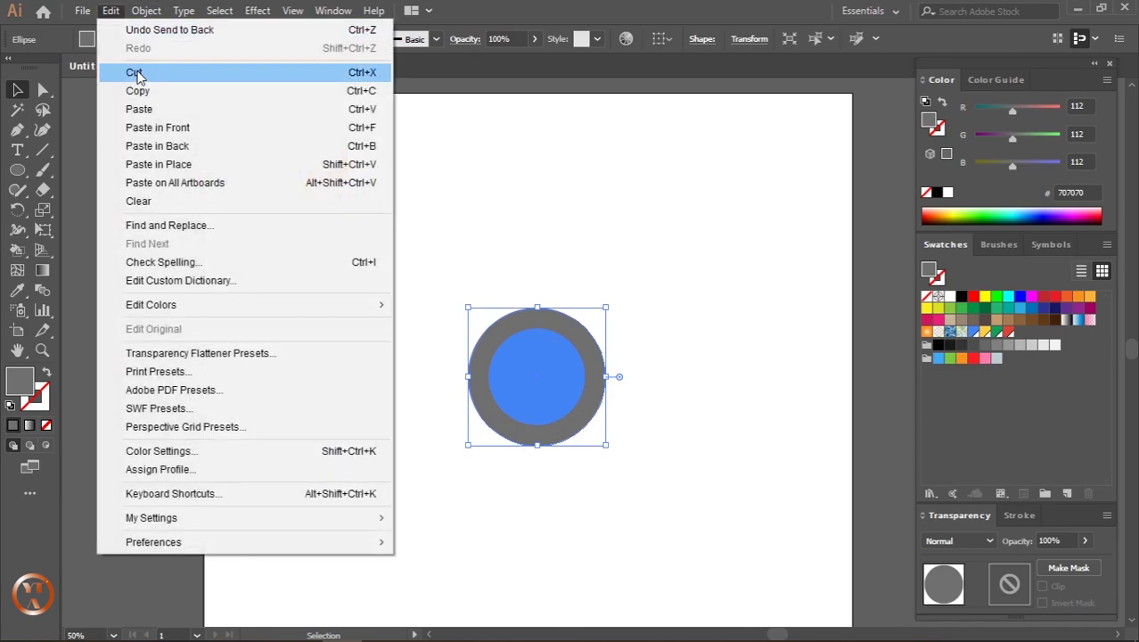
click(138, 92)
click(110, 11)
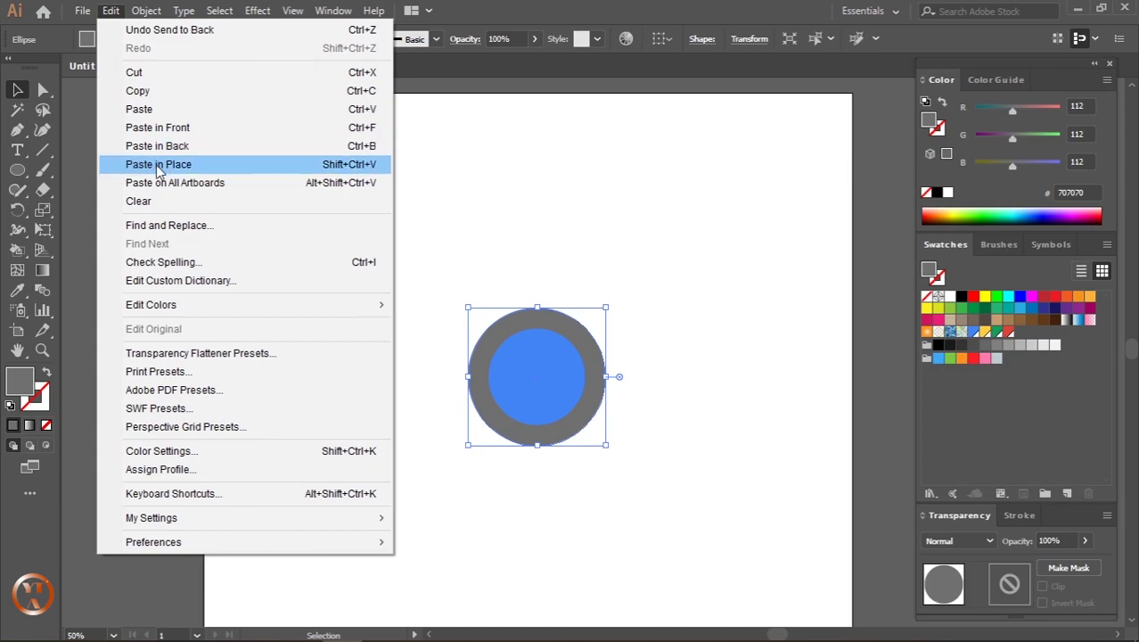
click(157, 166)
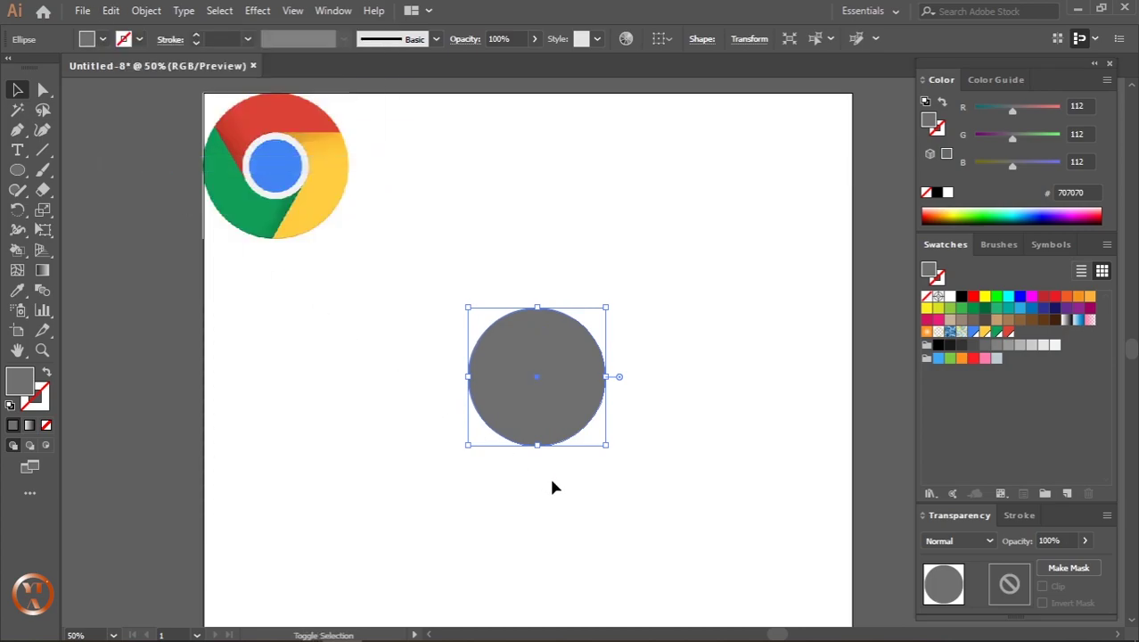
drag(606, 448, 720, 518)
- Fill the large copy with #B5B5B5 and send it to the back
double_click(20, 380)
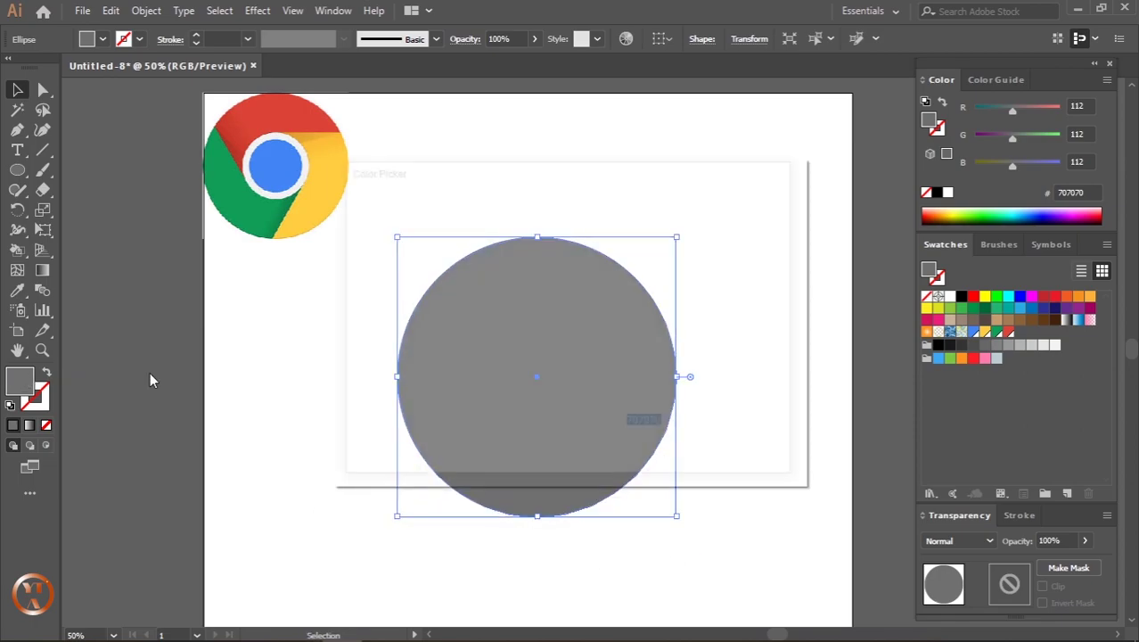
text(b5b5b5)
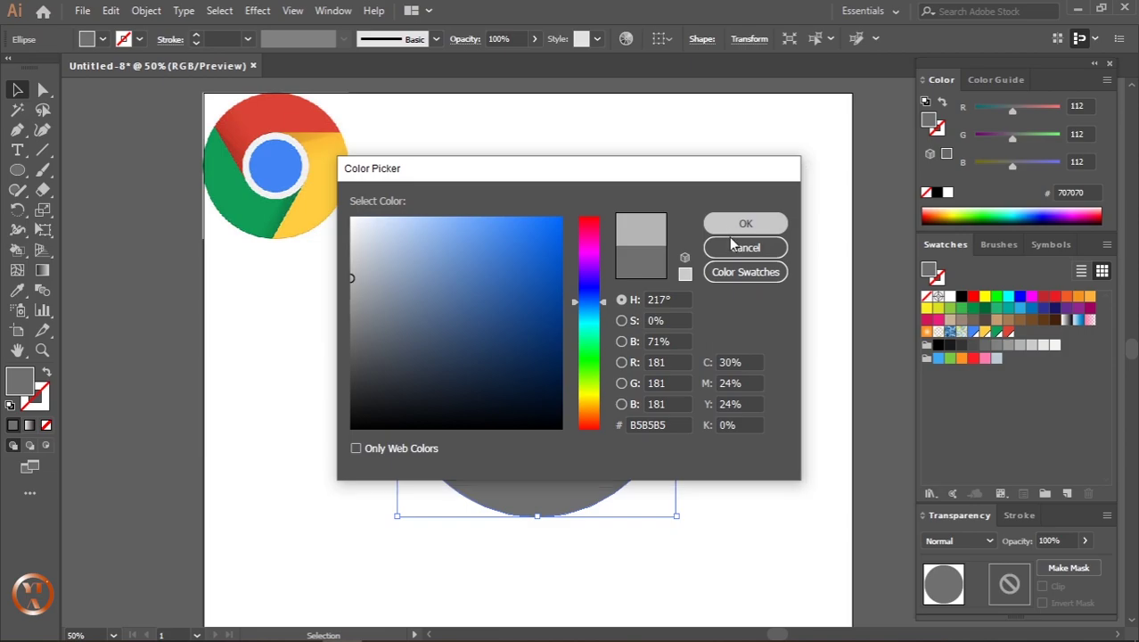
click(746, 224)
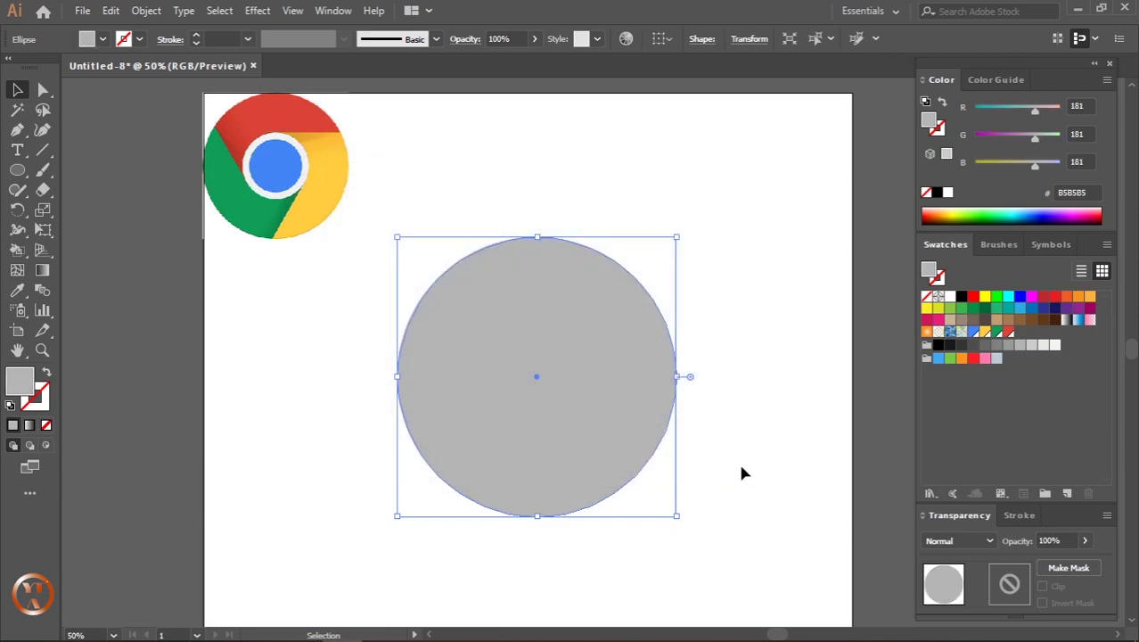
click(146, 12)
mouse_move(214, 47)
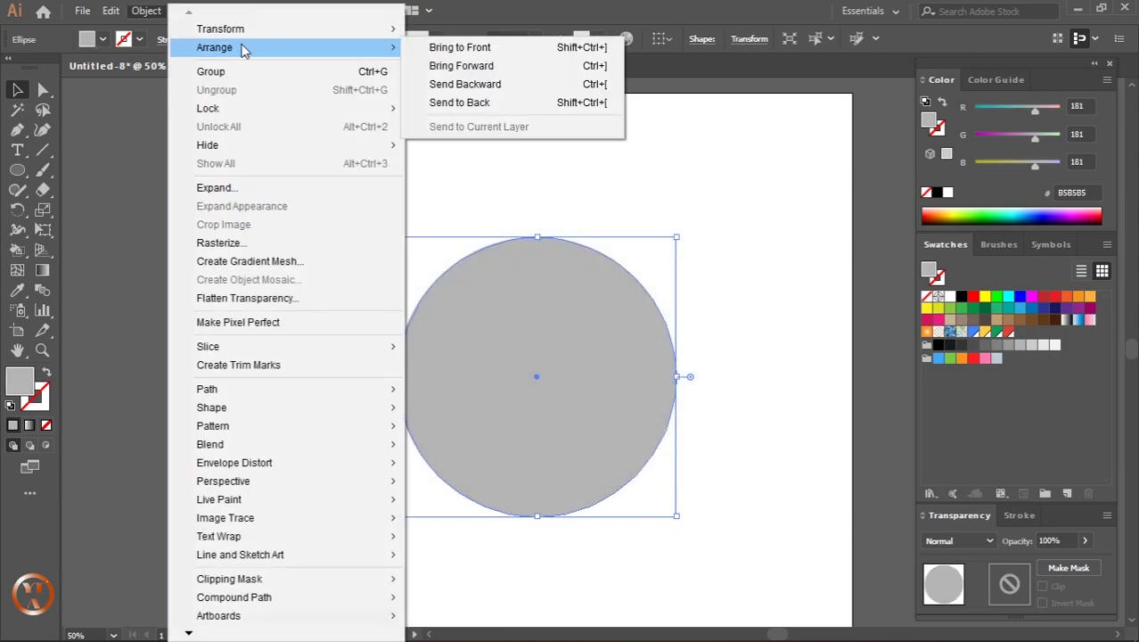
click(479, 103)
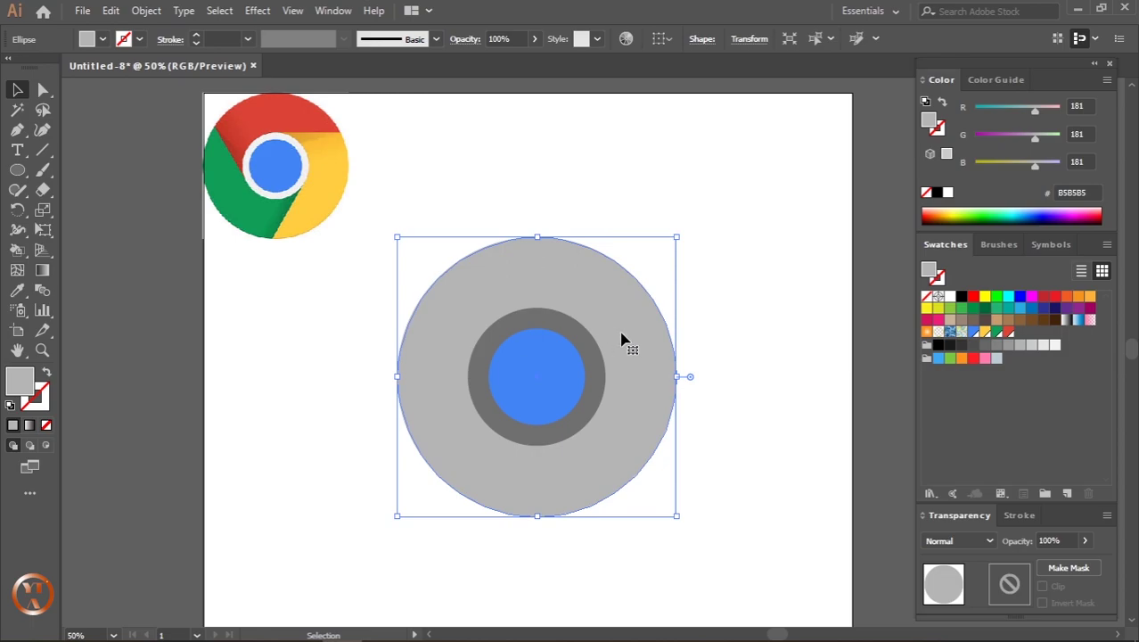
- Select the dark grey ring and the blue circle together
click(741, 430)
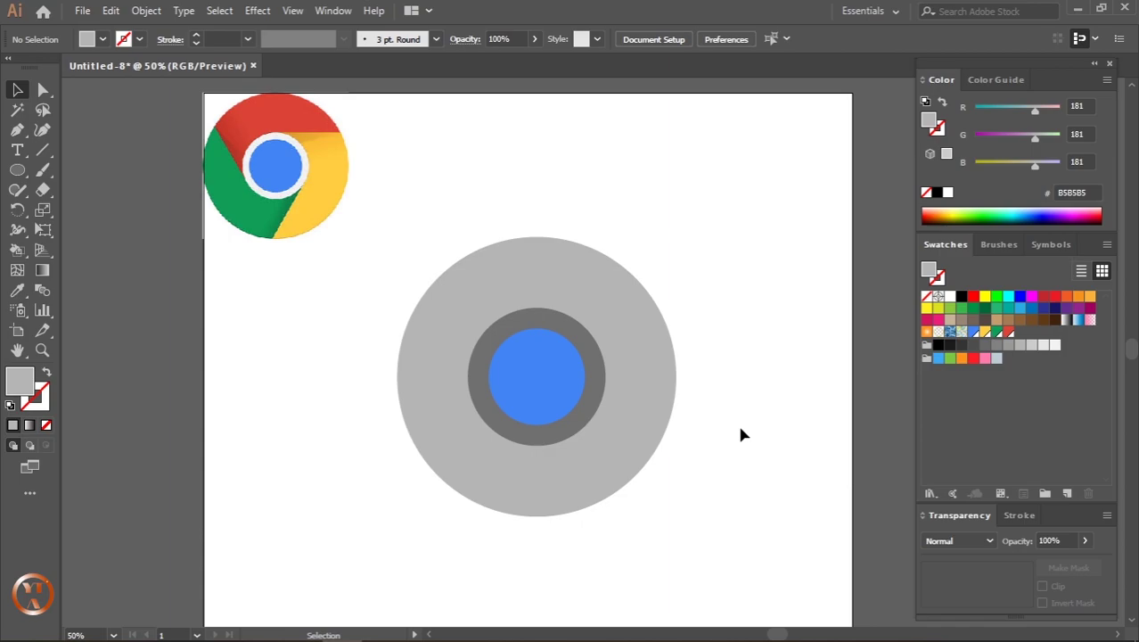
drag(740, 434, 663, 426)
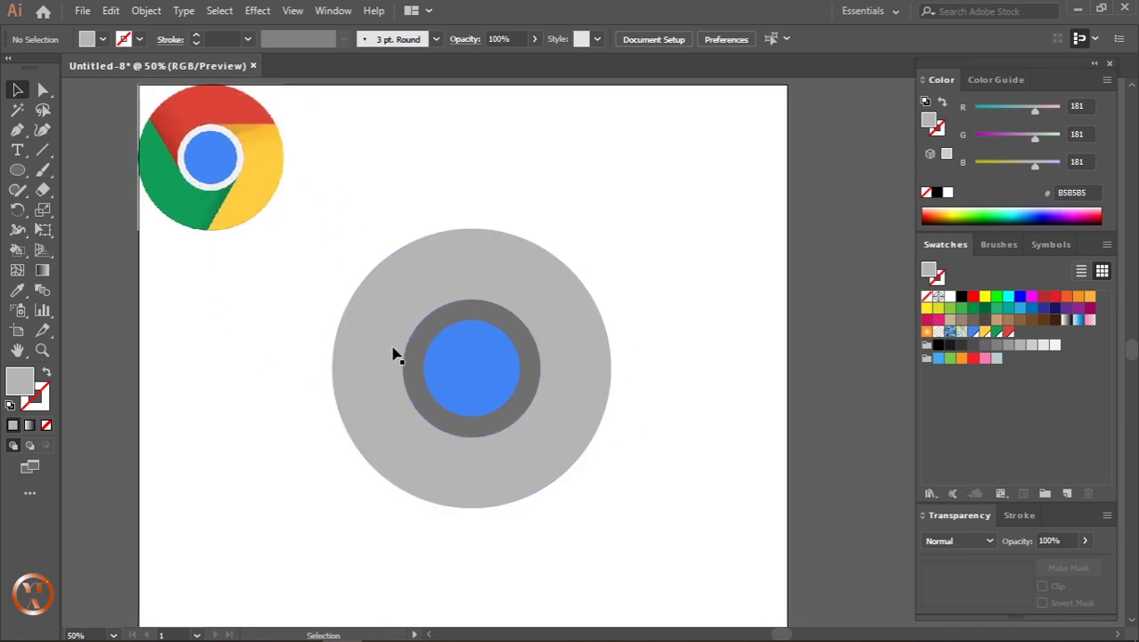
click(472, 435)
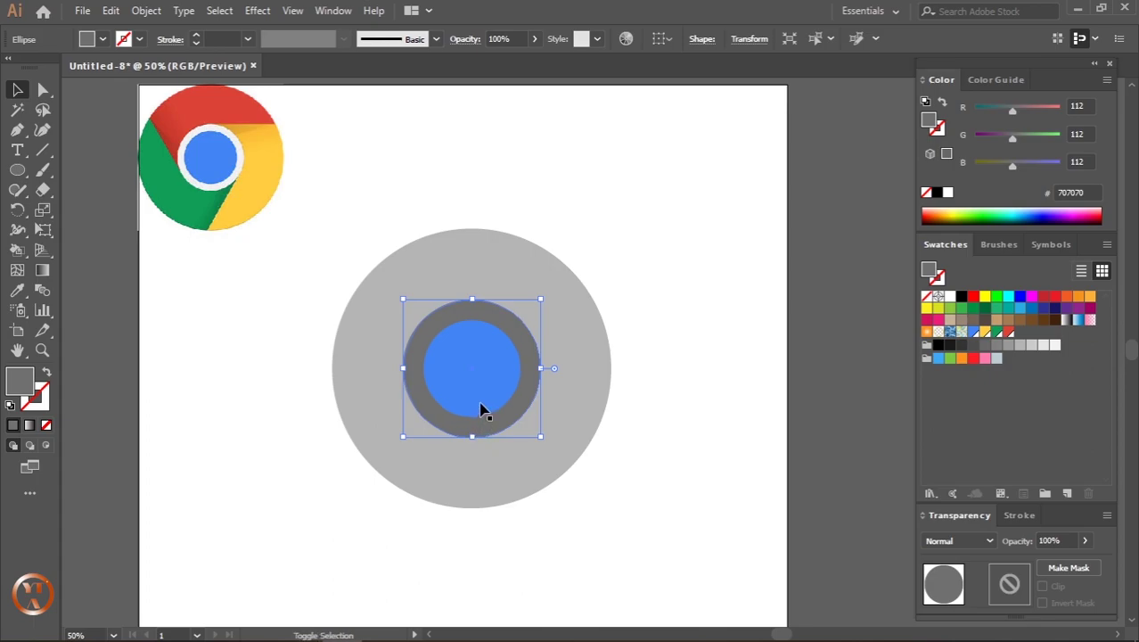
shift+click(482, 398)
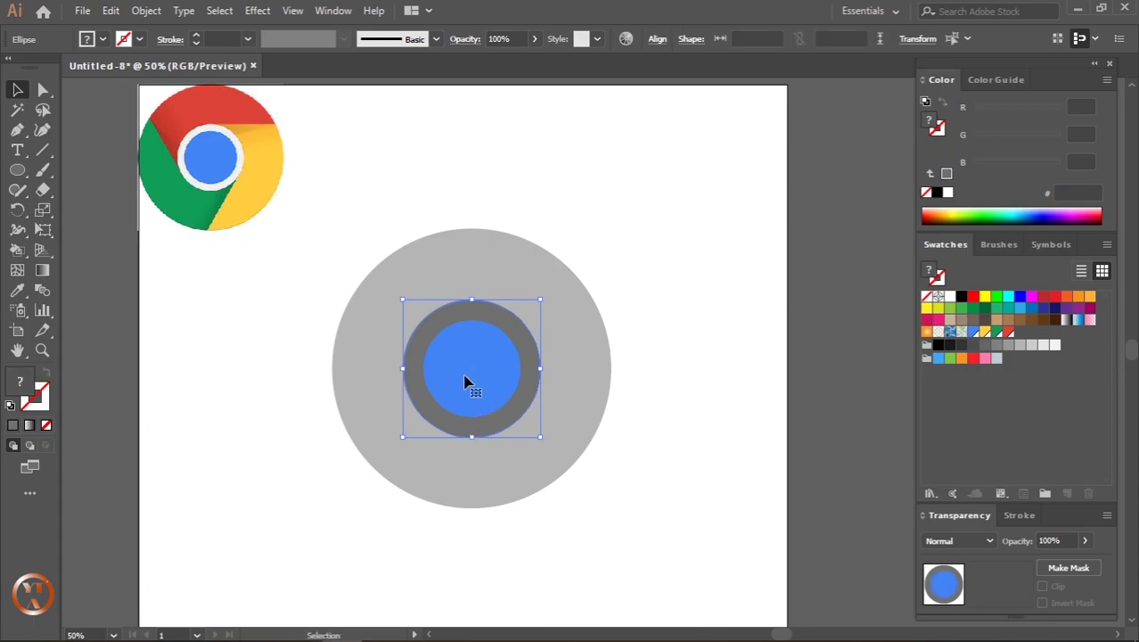
scroll(459, 378, up, 1)
shift+click(474, 373)
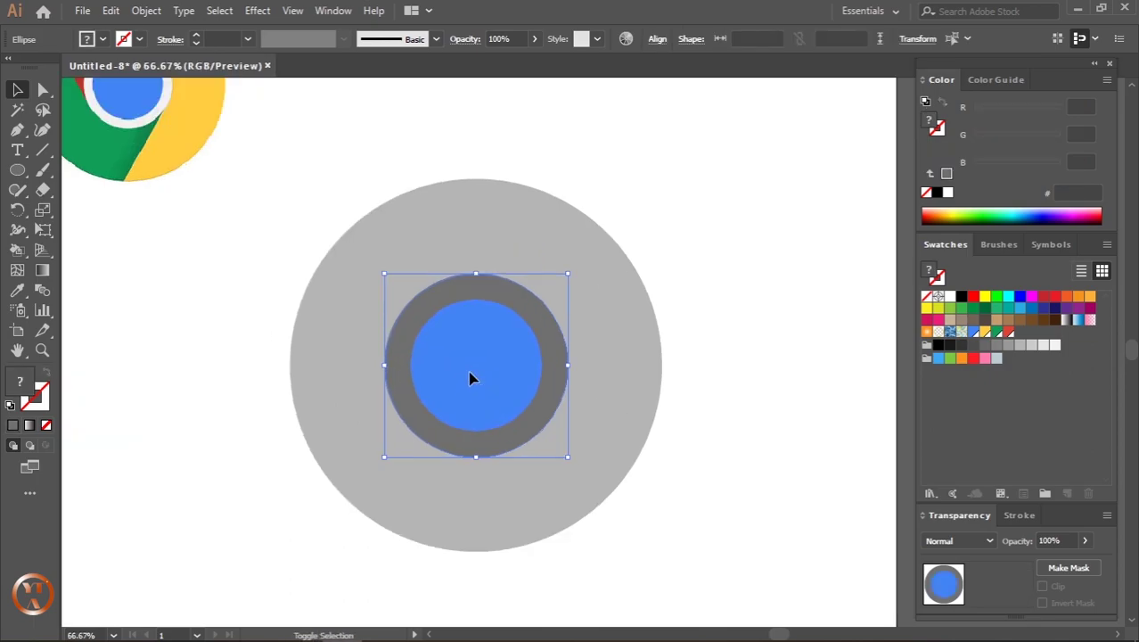
shift+click(471, 359)
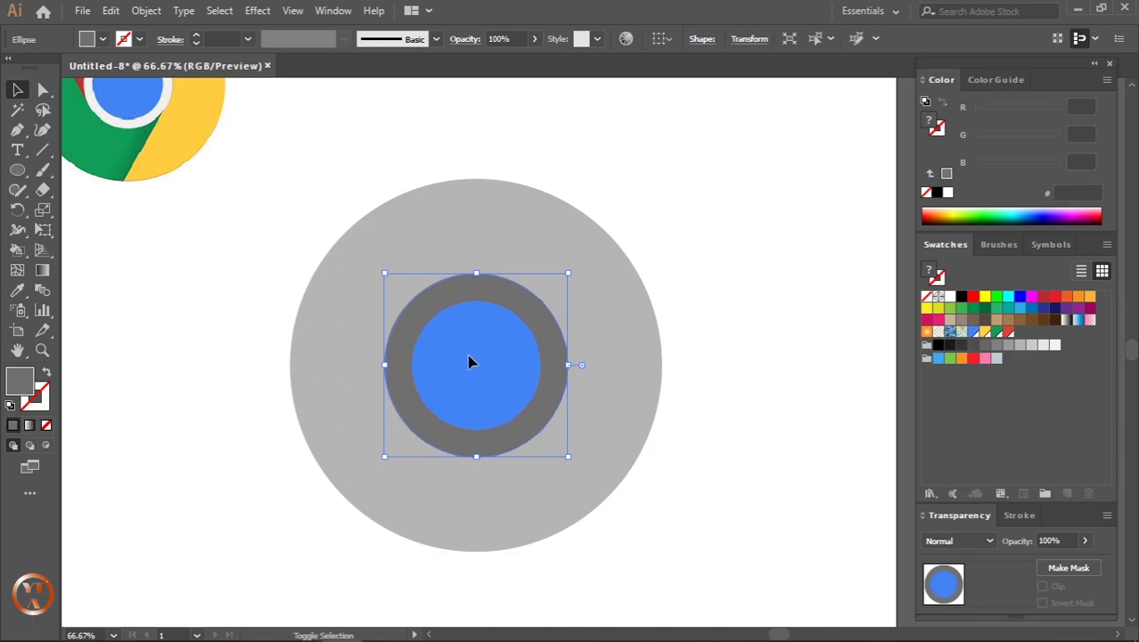
- Paste the ring and blue centre in place and Shift+Right nudge the copy beside the large circle
click(111, 11)
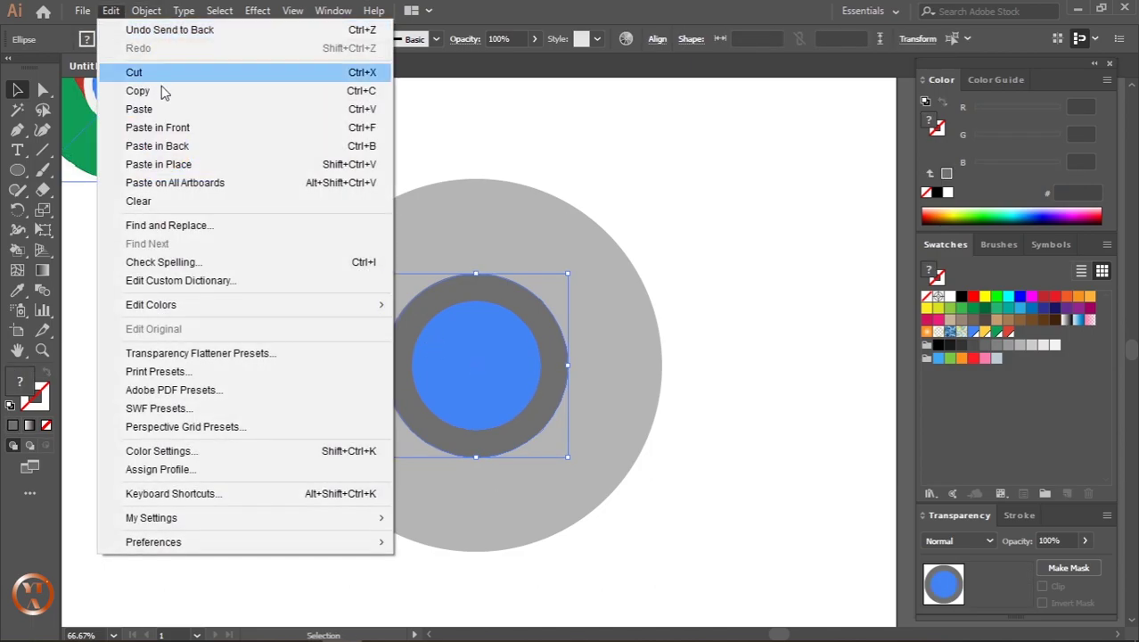
click(110, 10)
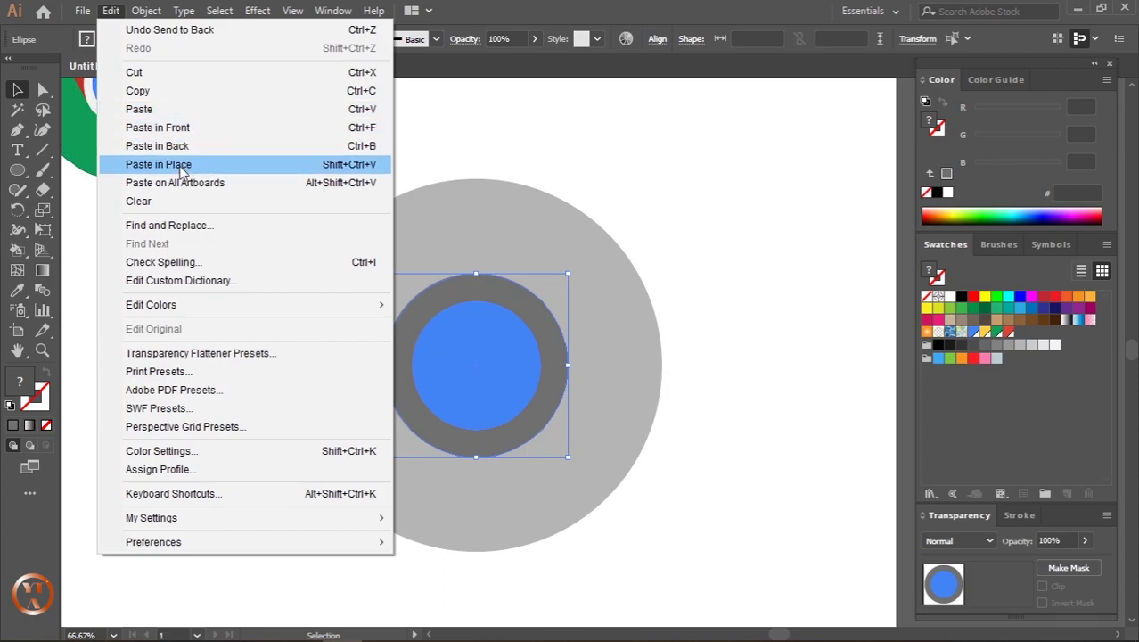
click(159, 165)
key(shift+Right)
key(shift+Right)
key(shift+Right)
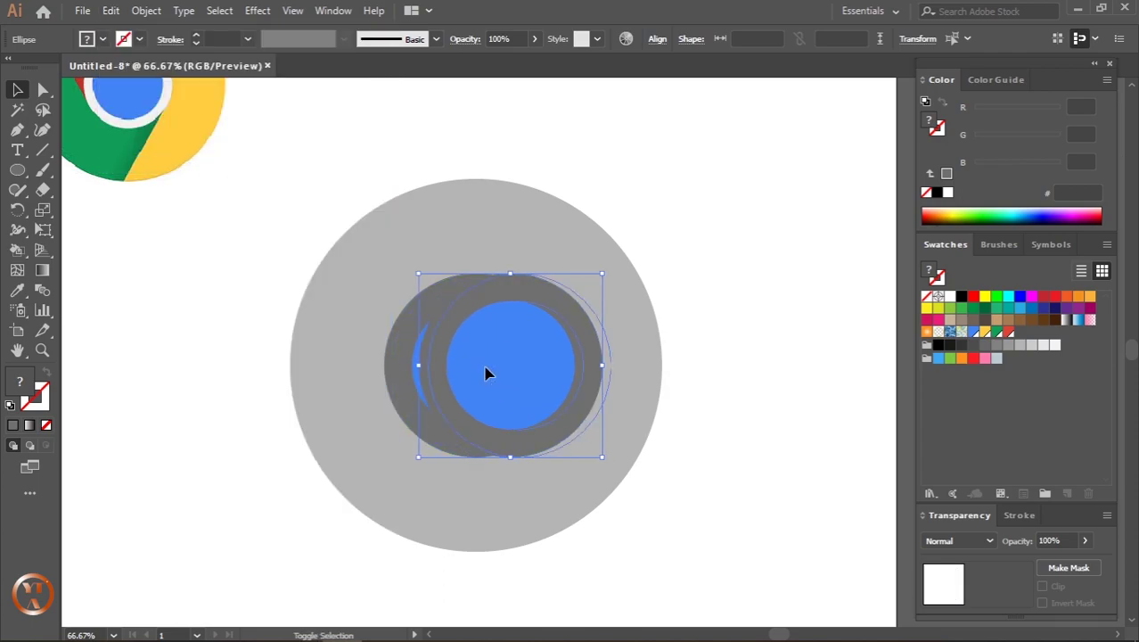
key(shift+Right)
key(shift+Right)
key(shift+Right)
key(shift+Right)
key(shift+Right)
key(shift+Right)
key(shift+Right)
key(shift+Right)
key(shift+Right)
key(shift+Right)
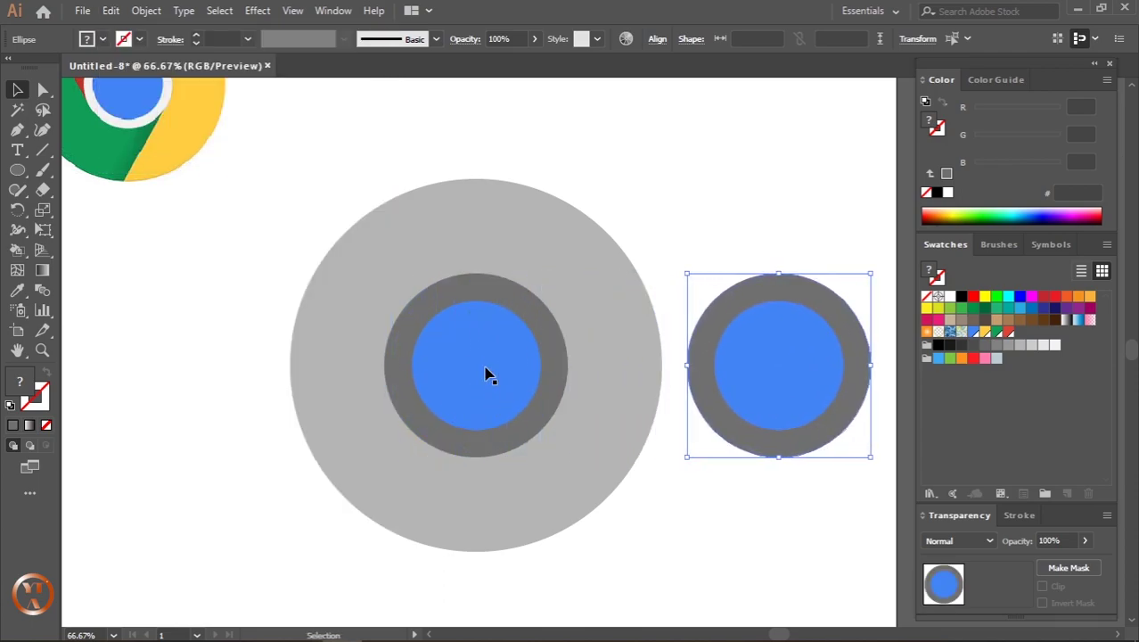
drag(489, 374, 429, 364)
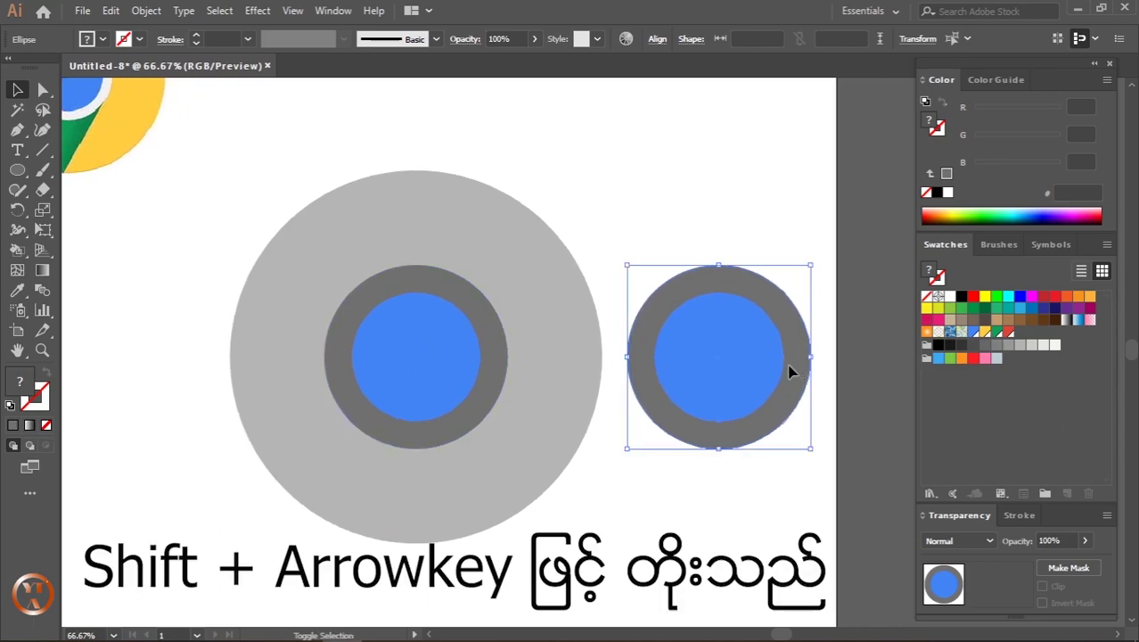
key(shift+Right)
scroll(470, 349, down, 2)
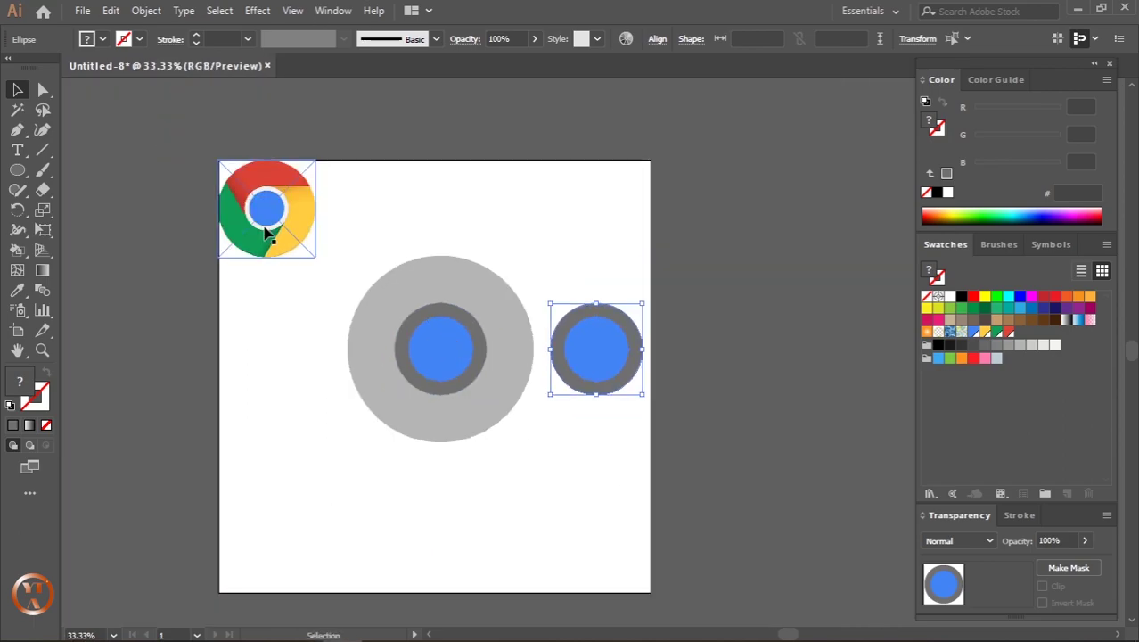
click(516, 445)
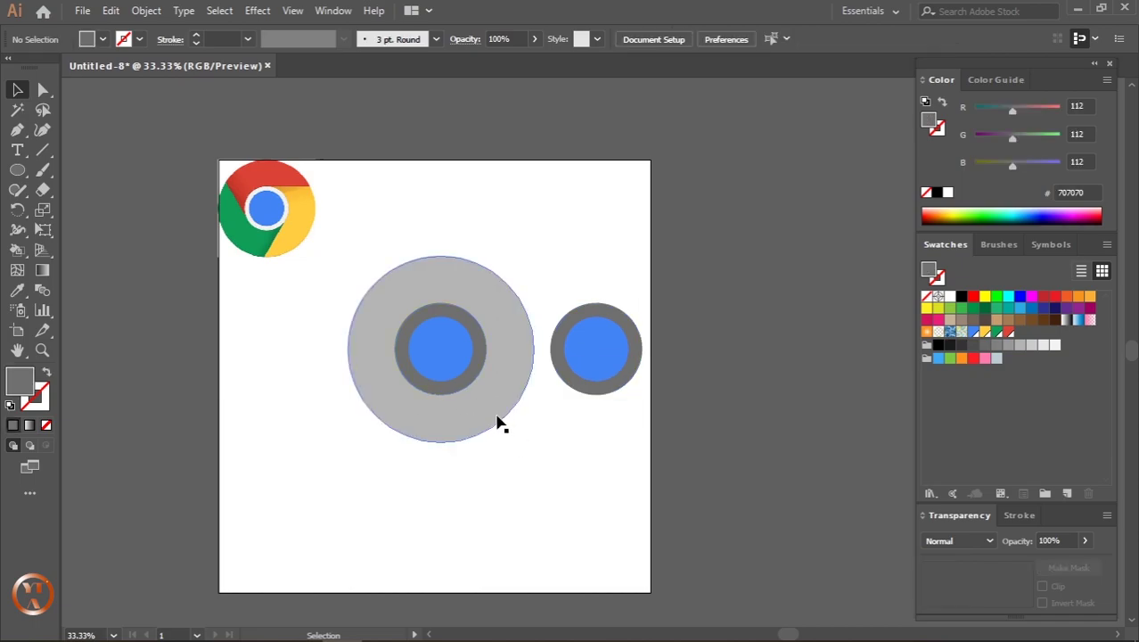
scroll(462, 415, up, 1)
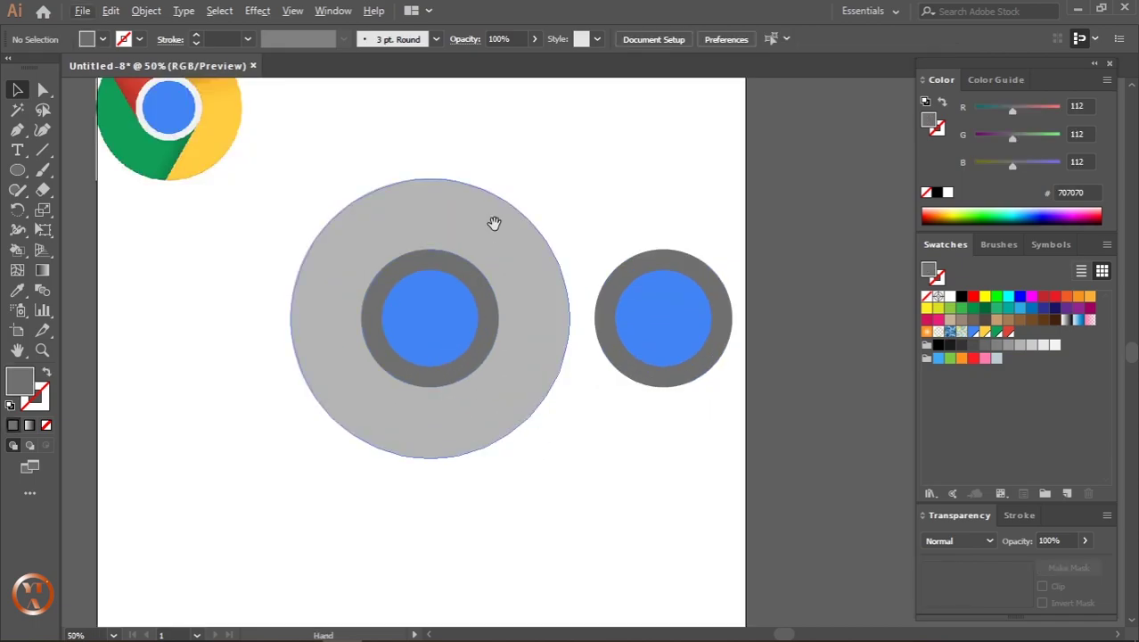
scroll(489, 245, up, 1)
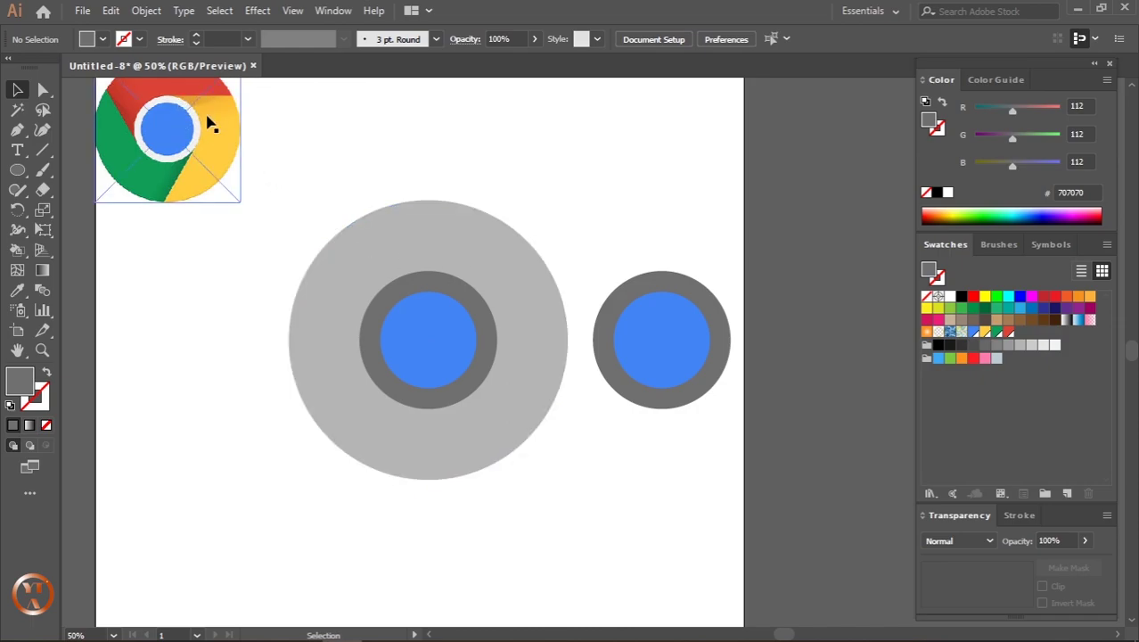
- Switch to the Pen tool (P) and show its flyout of anchor point tools
drag(209, 117, 266, 178)
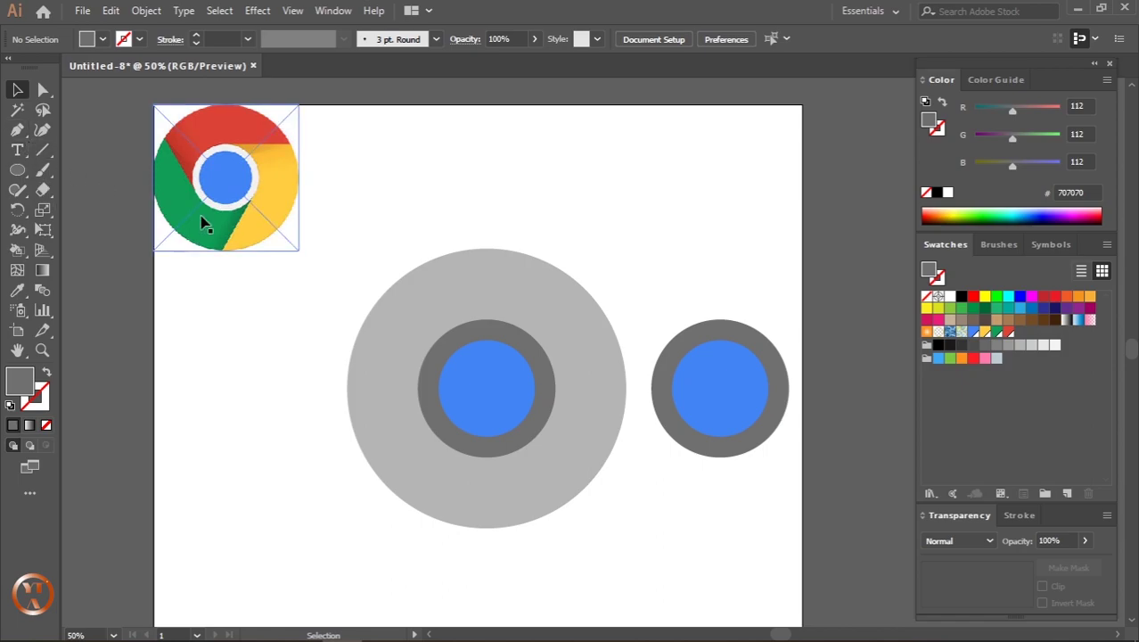
key(p)
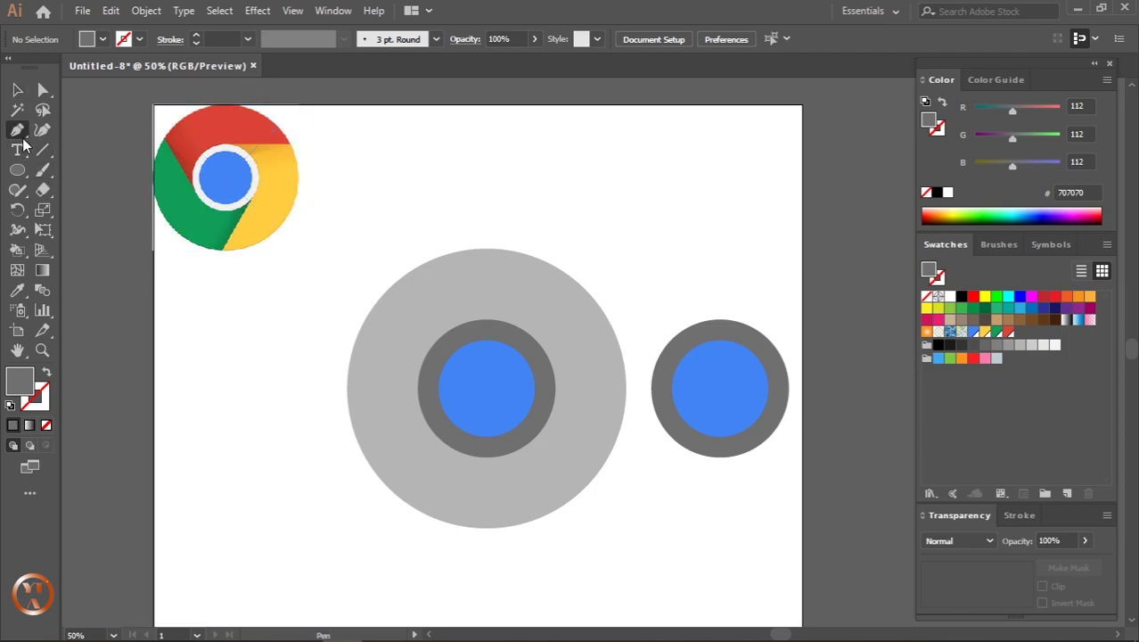
click(17, 129)
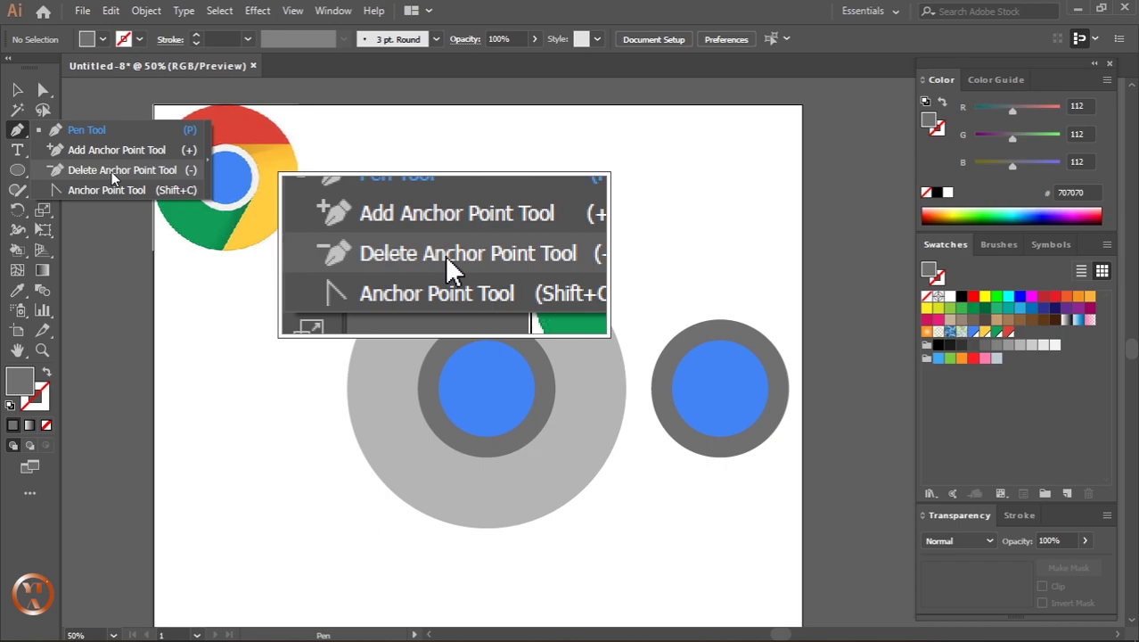
- With the Pen Tool, draw a line from the ring's top to the outer circle's right edge
click(89, 130)
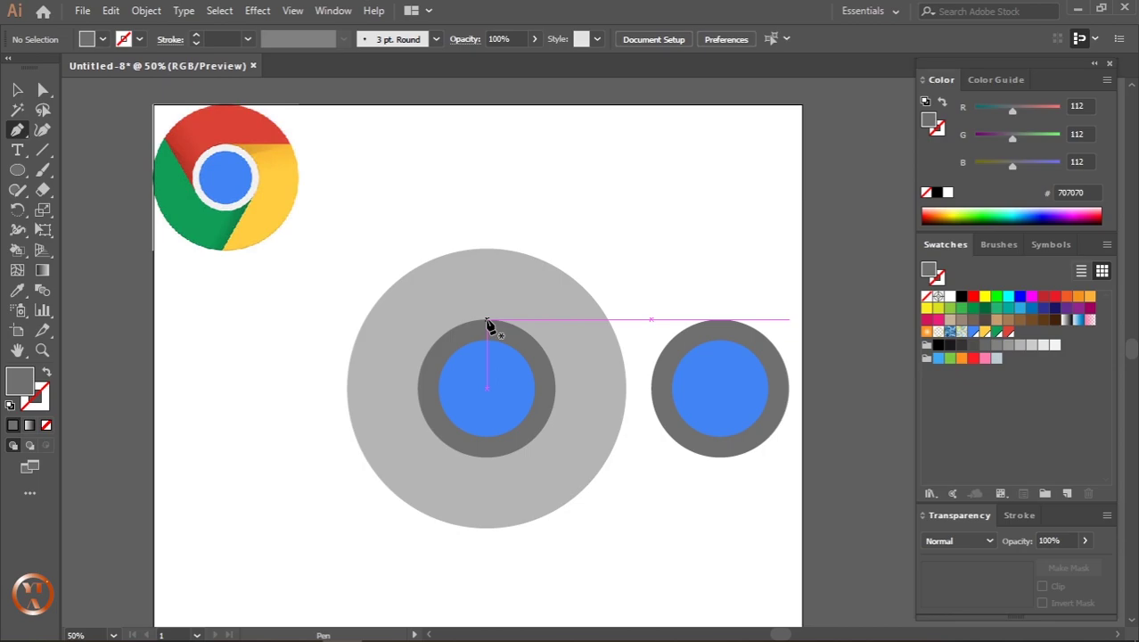
click(292, 10)
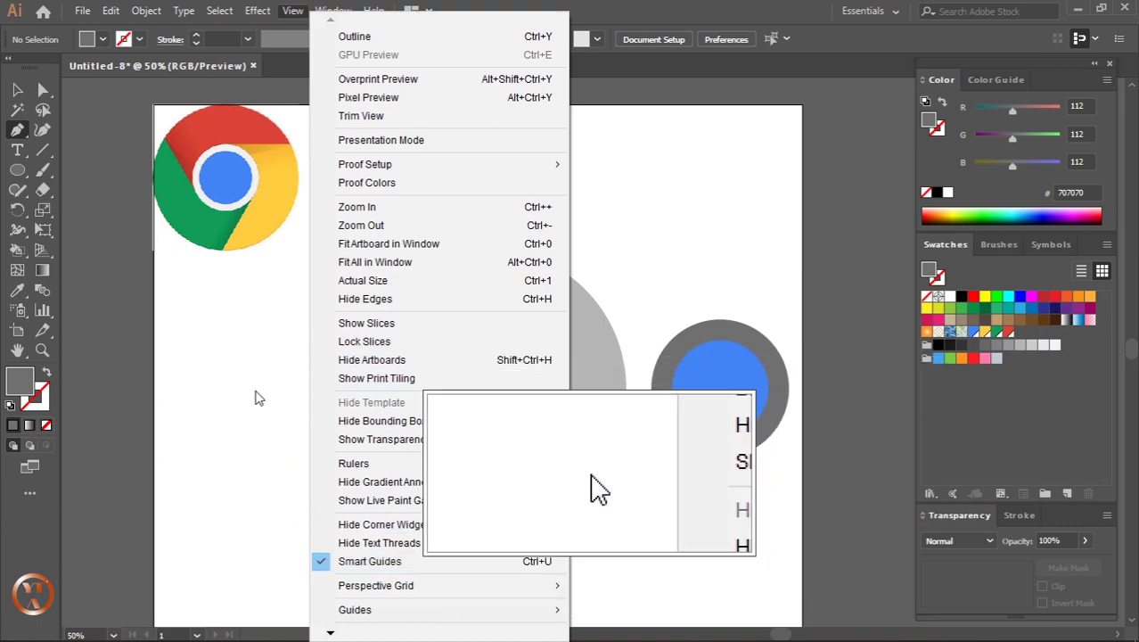
click(254, 388)
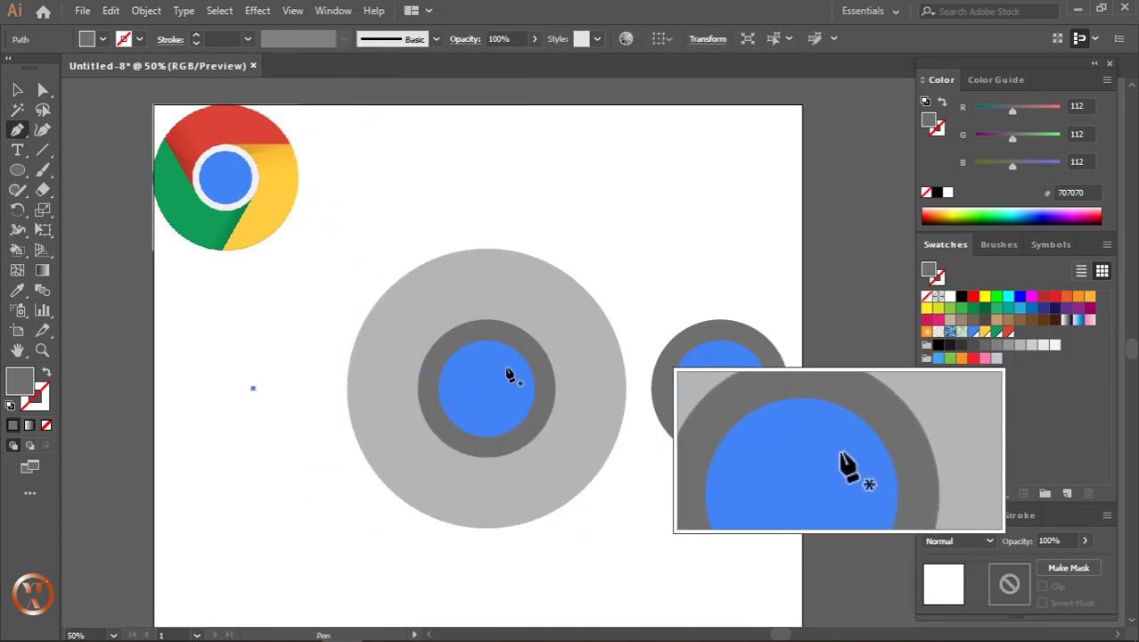
key(ctrl+z)
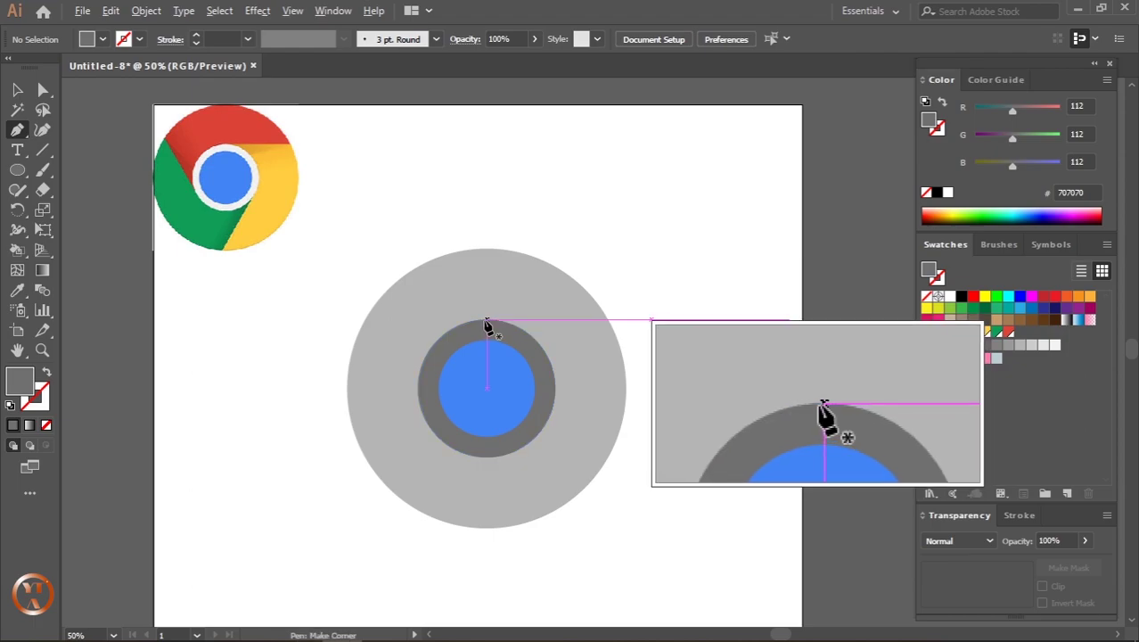
scroll(488, 328, up, 1)
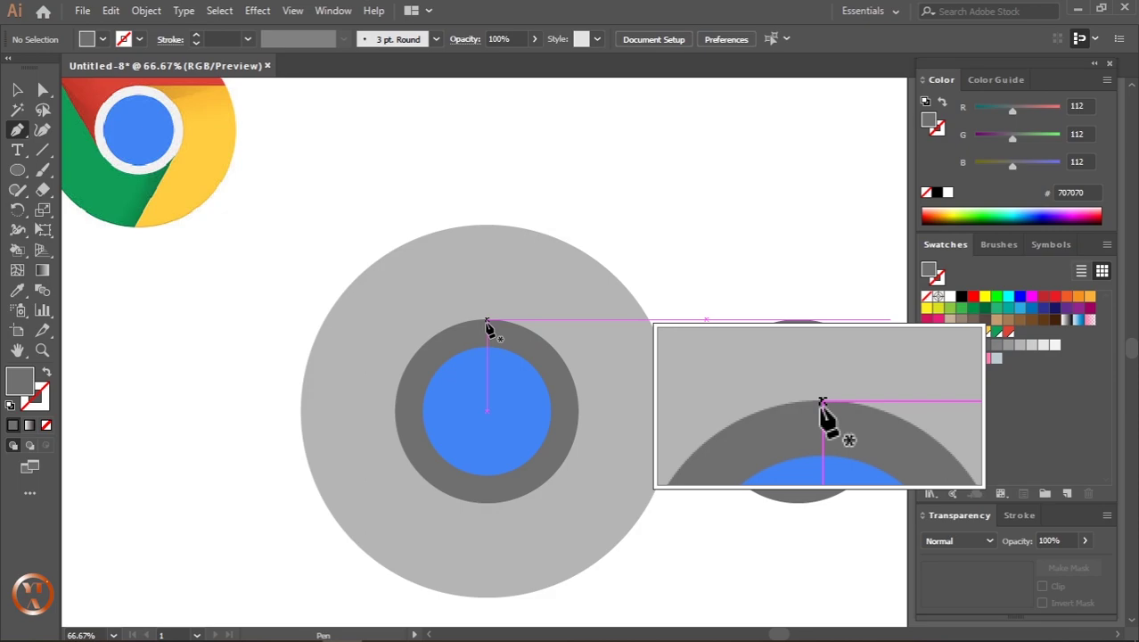
click(487, 319)
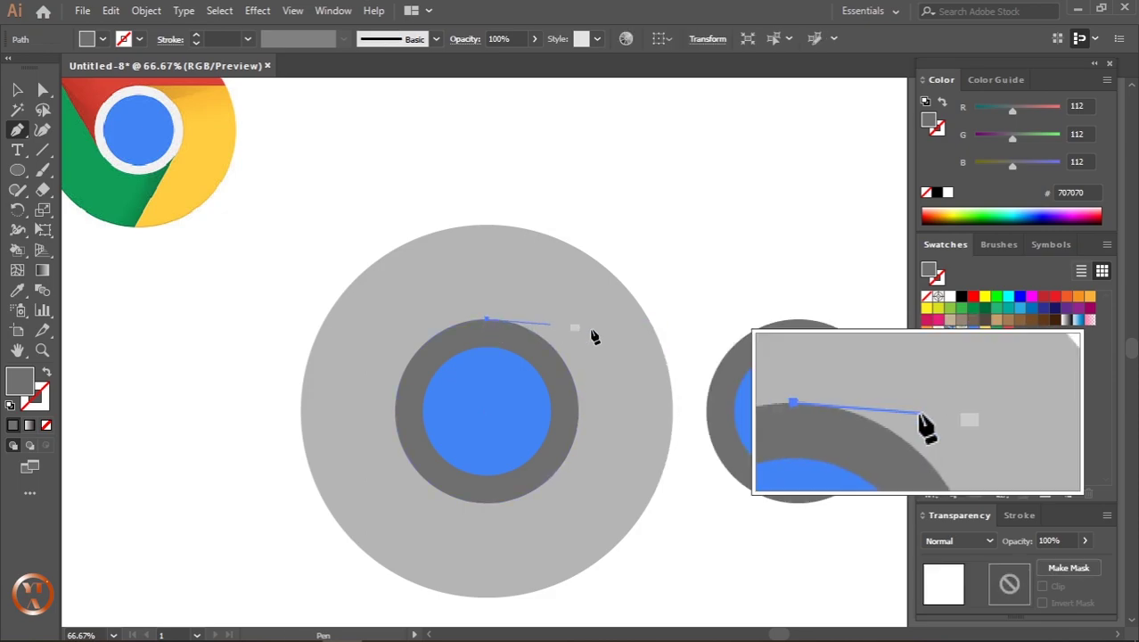
click(649, 319)
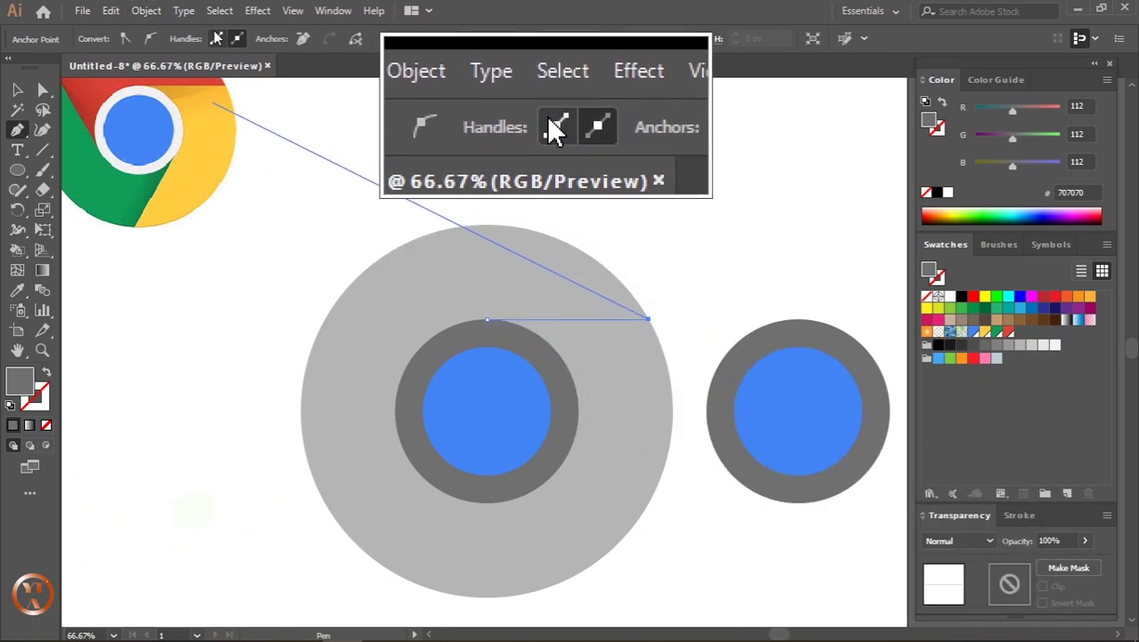
click(220, 10)
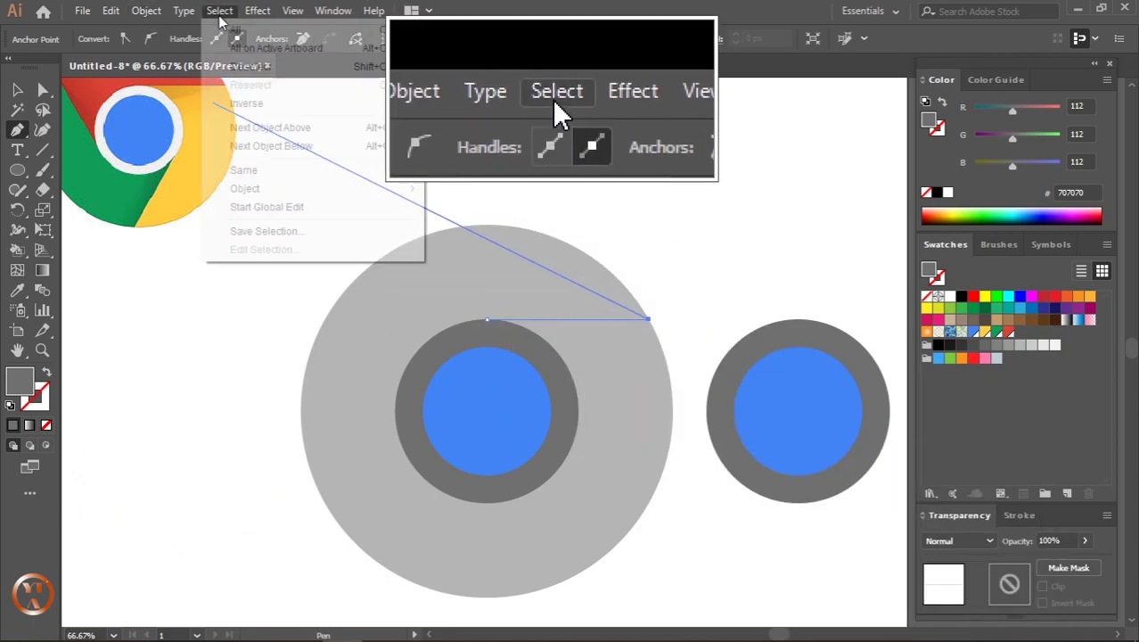
click(254, 63)
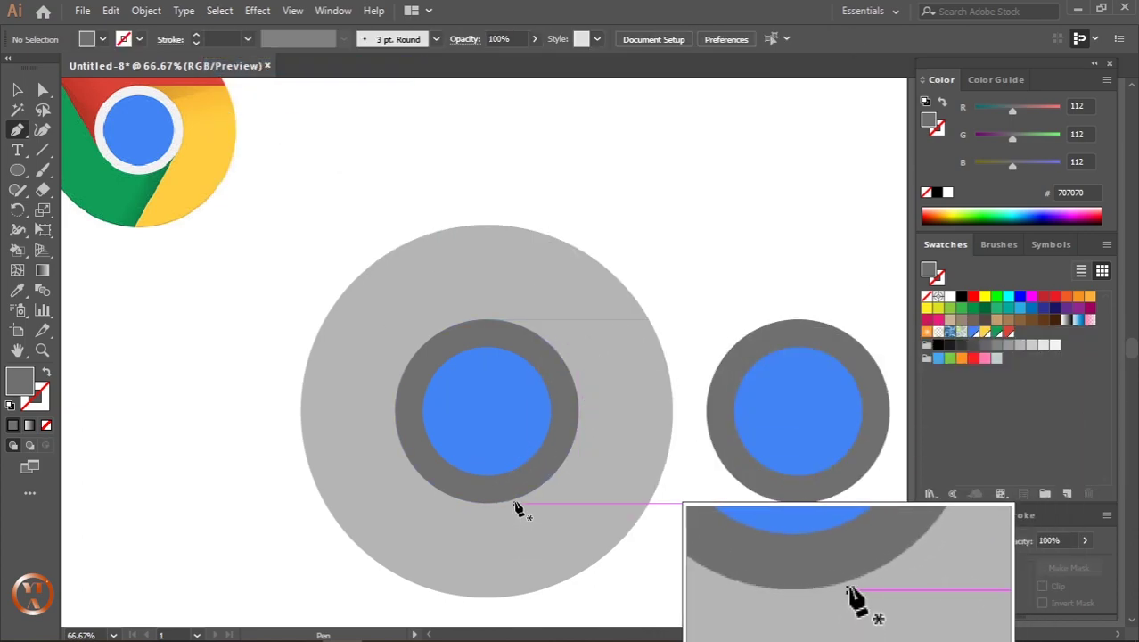
- Draw a second line from the ring's lower-right edge to the outer circle's bottom rim
drag(350, 202, 483, 306)
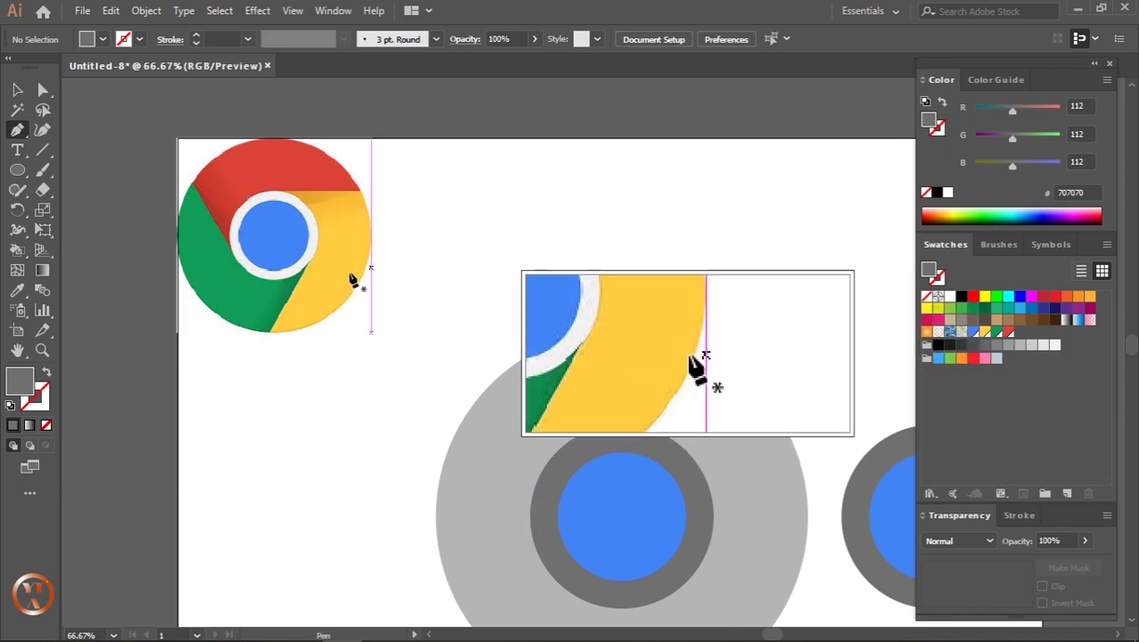
drag(472, 355, 422, 218)
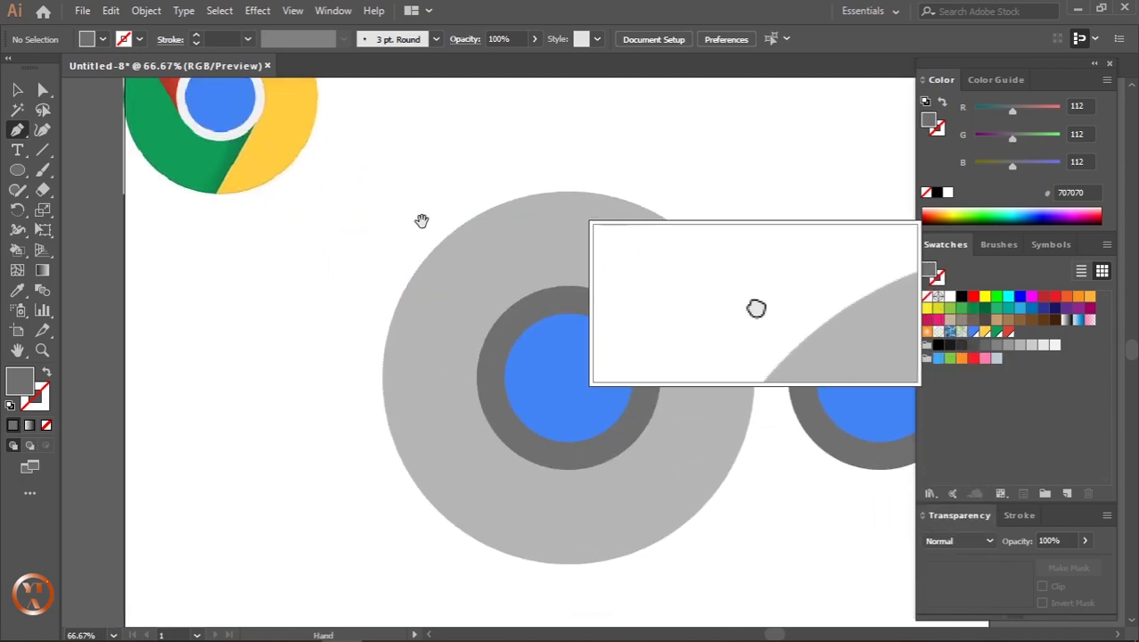
click(615, 459)
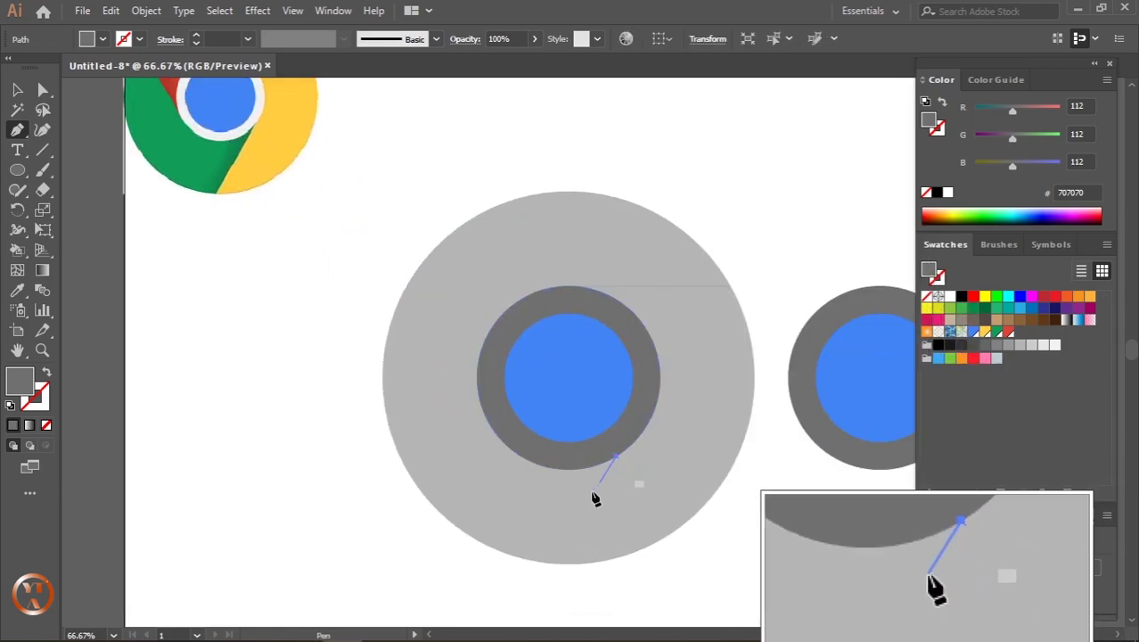
click(534, 559)
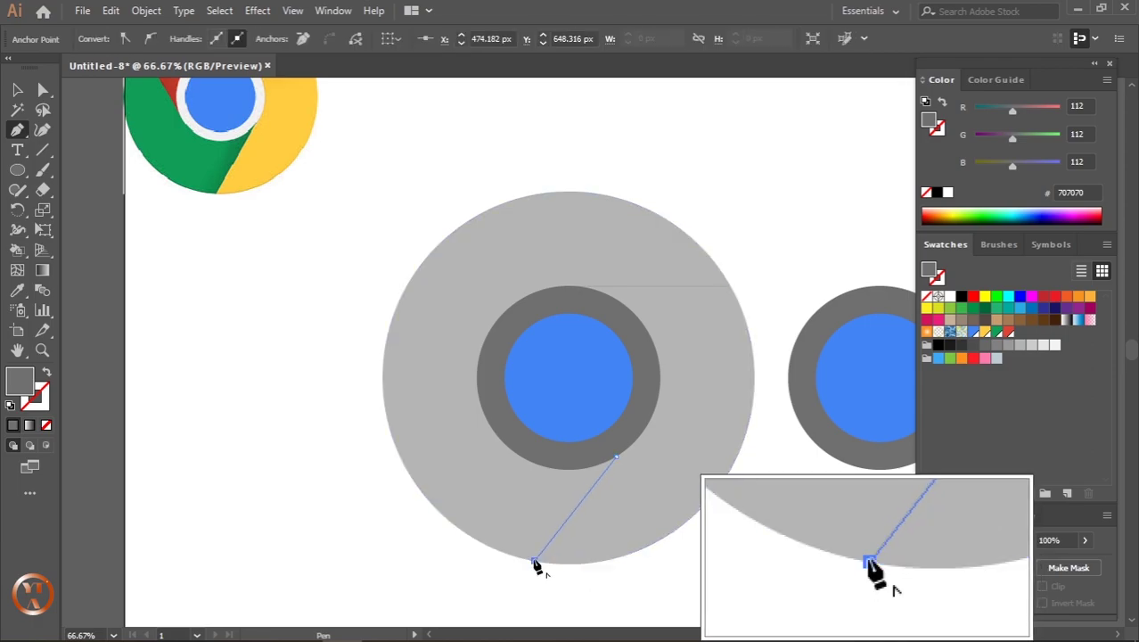
click(219, 11)
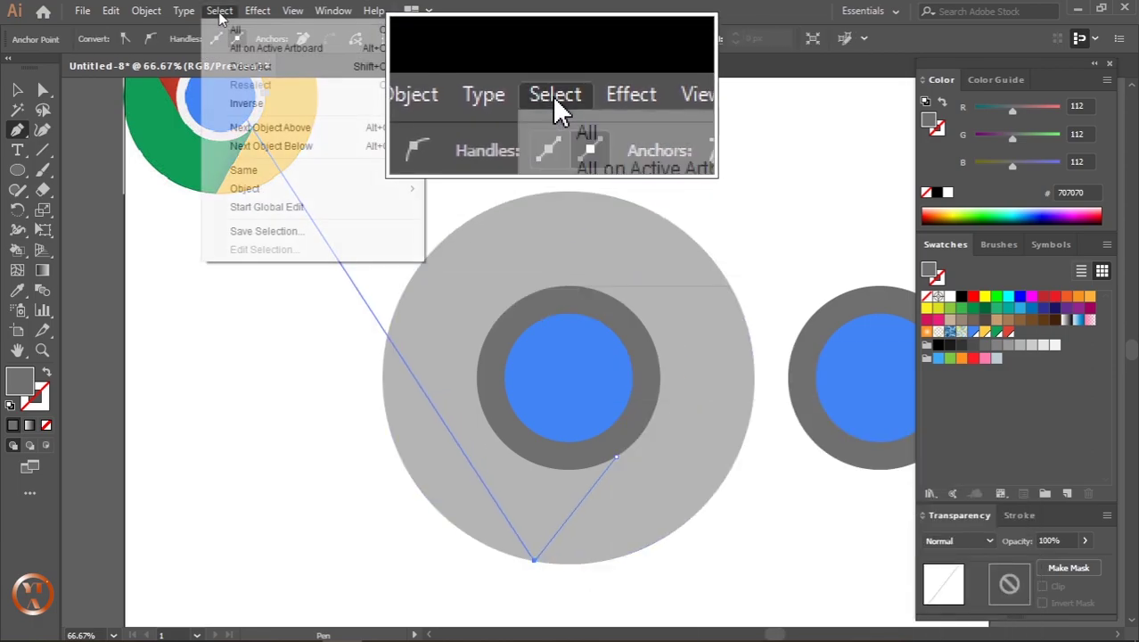
click(254, 65)
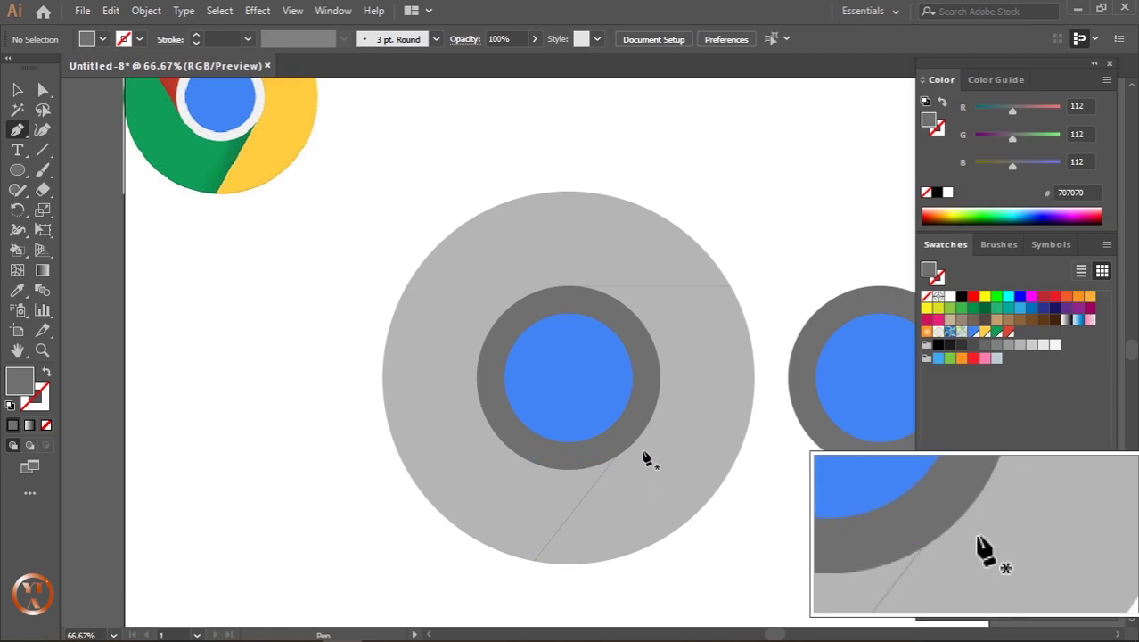
- Switch to Outline view, draw a trial divider line, and undo the misplaced line
key(ctrl+y)
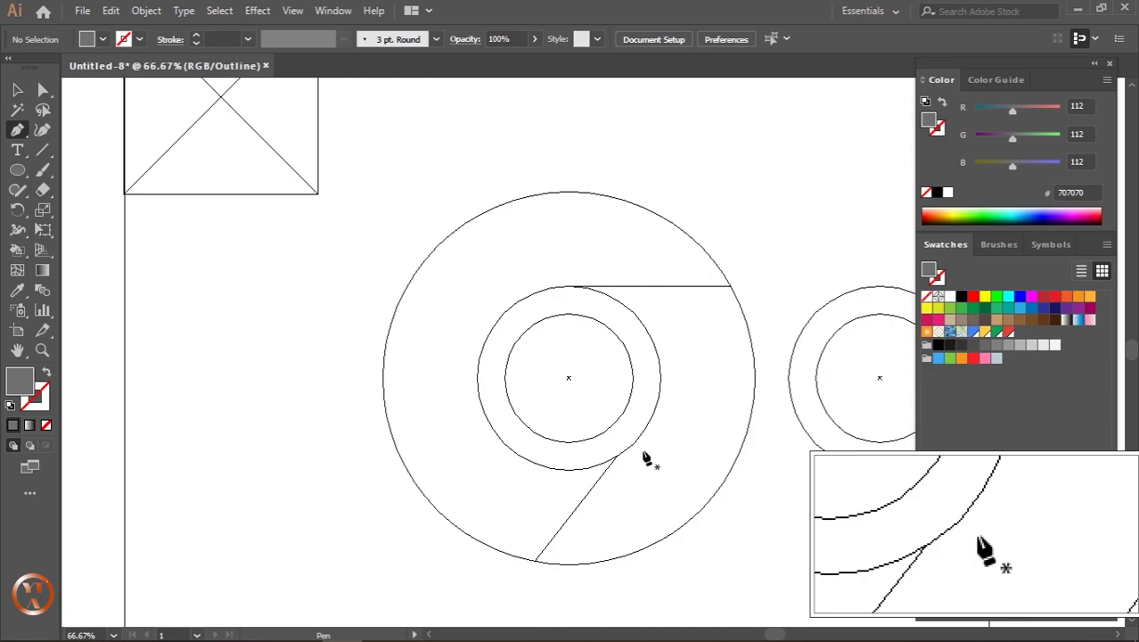
key(ctrl+y)
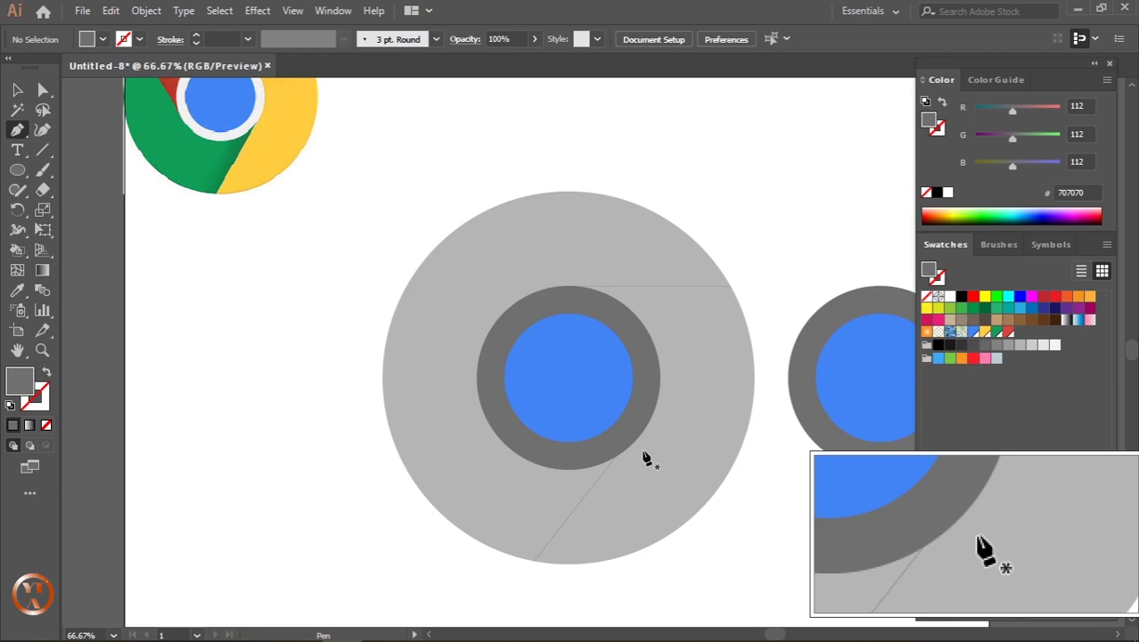
key(ctrl+y)
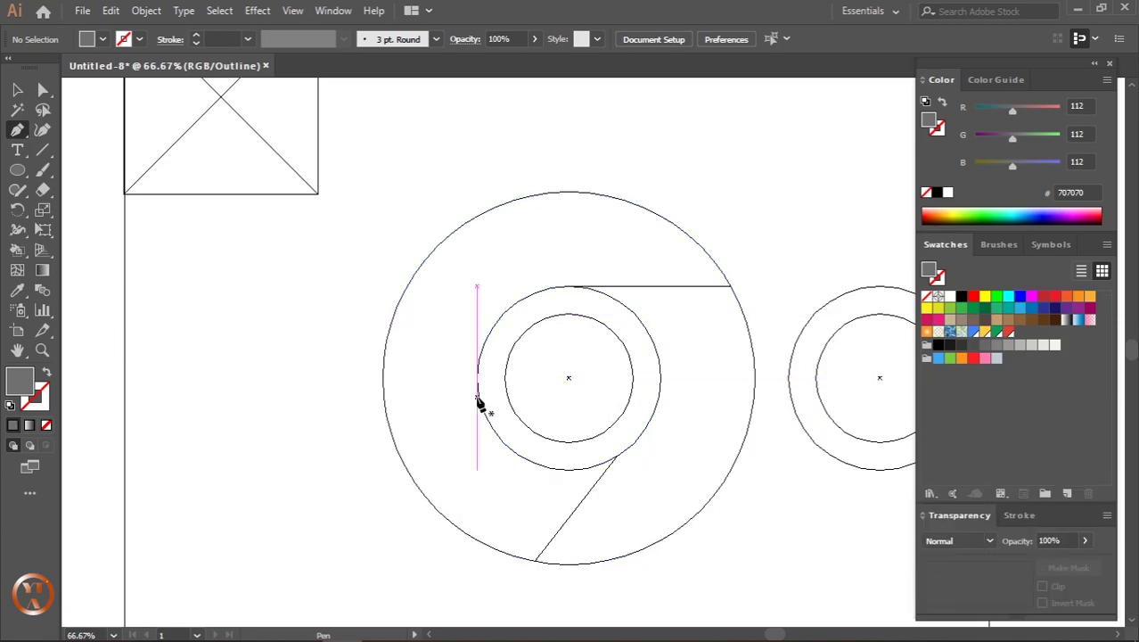
click(479, 397)
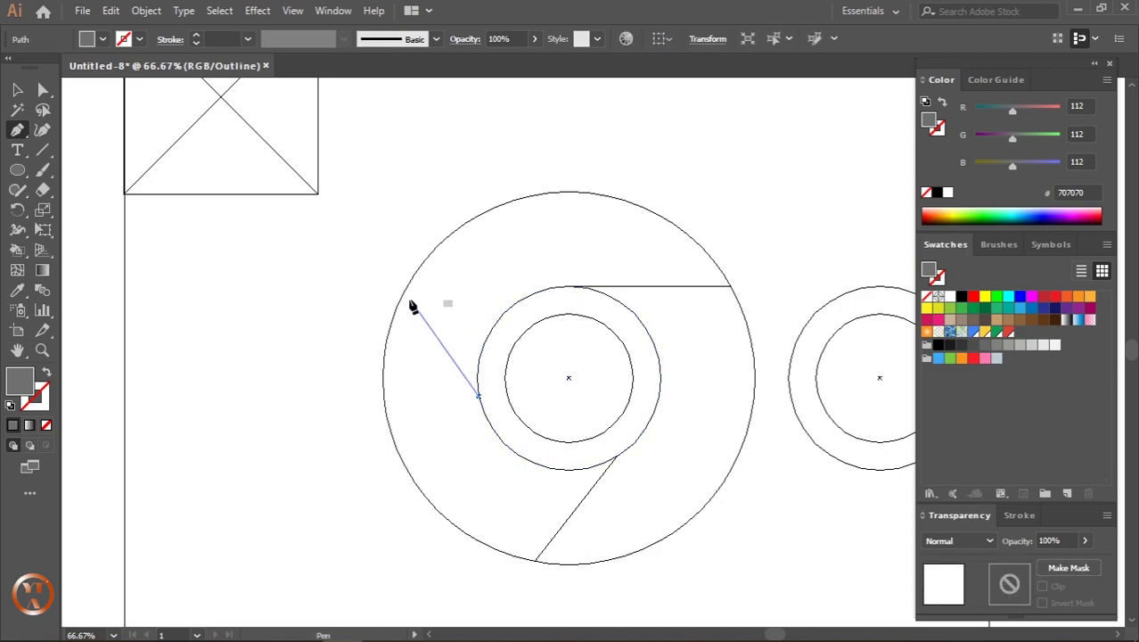
click(403, 295)
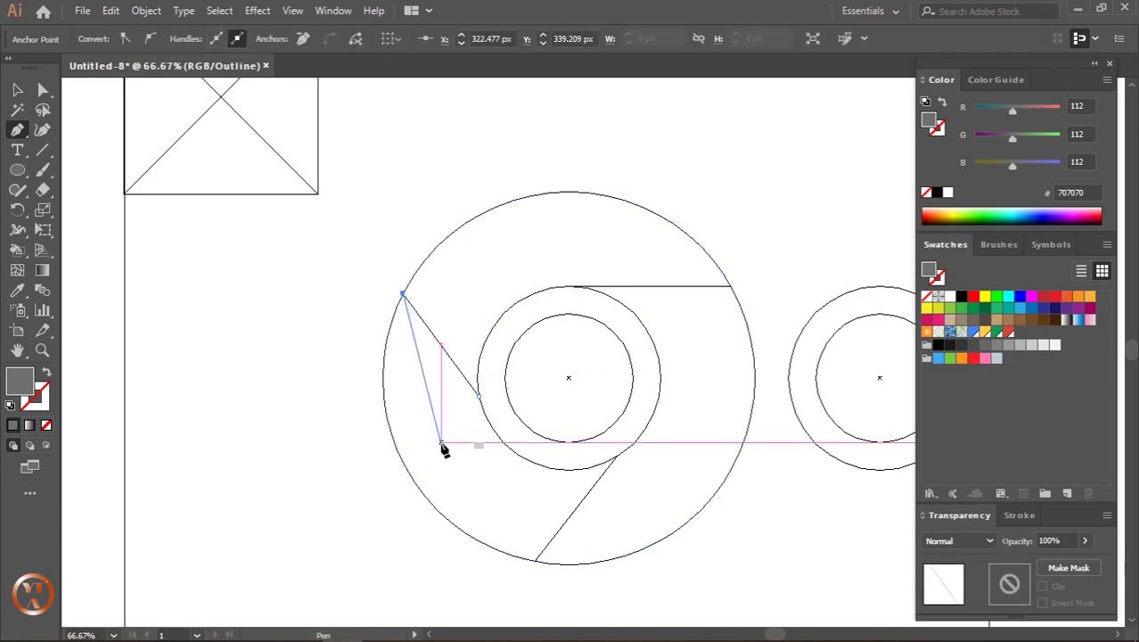
key(ctrl+z)
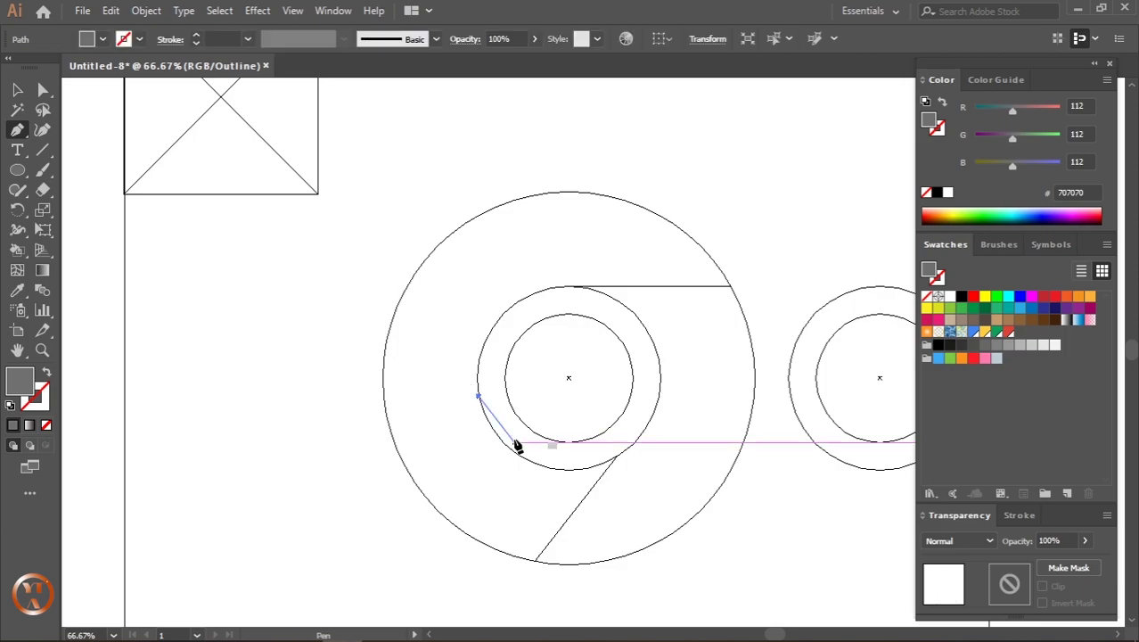
- Draw the third divider from the middle ring's left edge to the outer circle's upper left, then deselect
ctrl+click(497, 437)
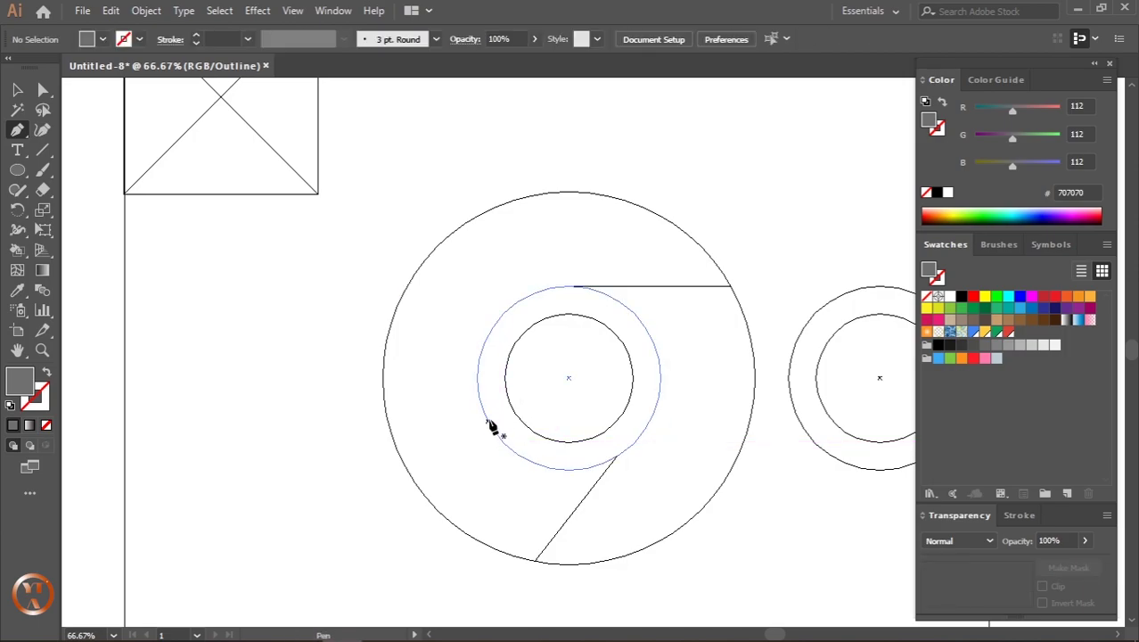
click(482, 410)
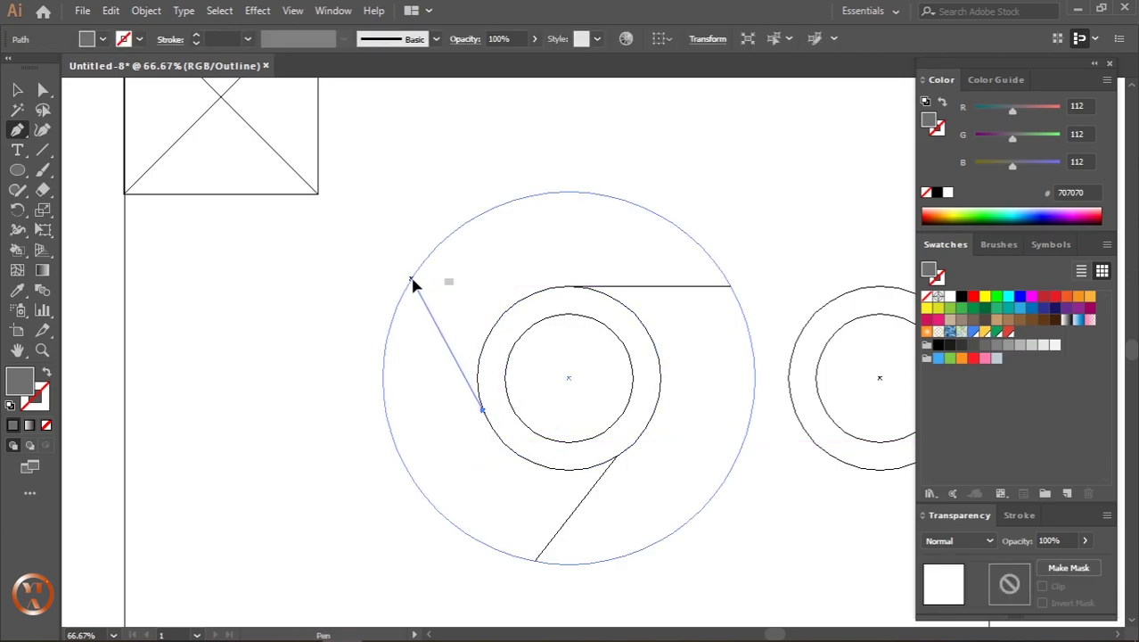
click(410, 279)
click(150, 10)
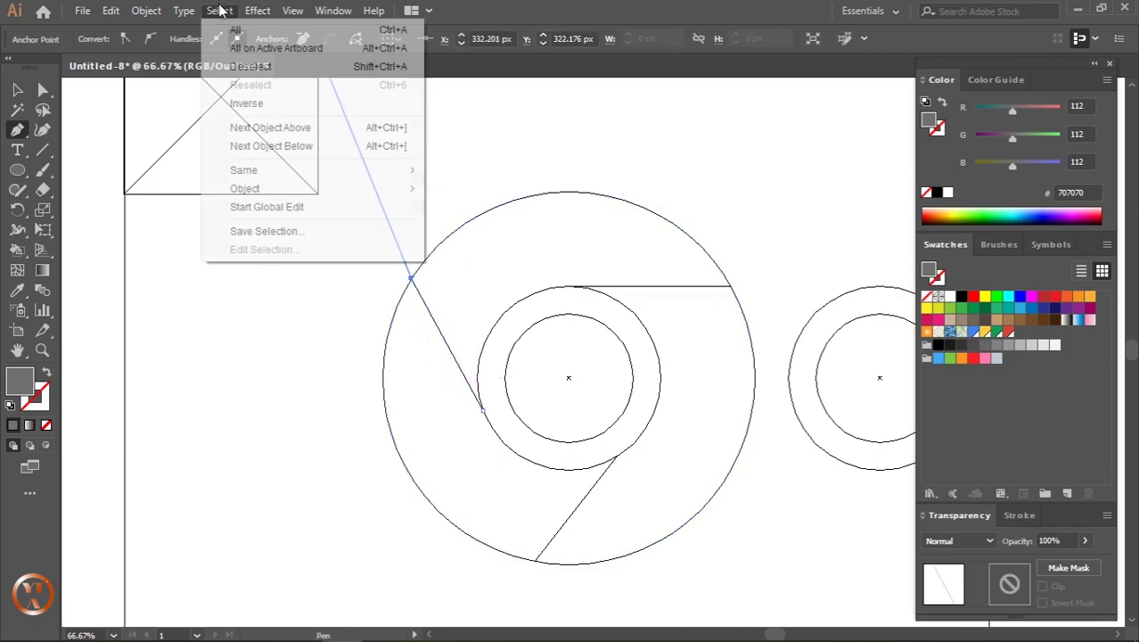
click(254, 67)
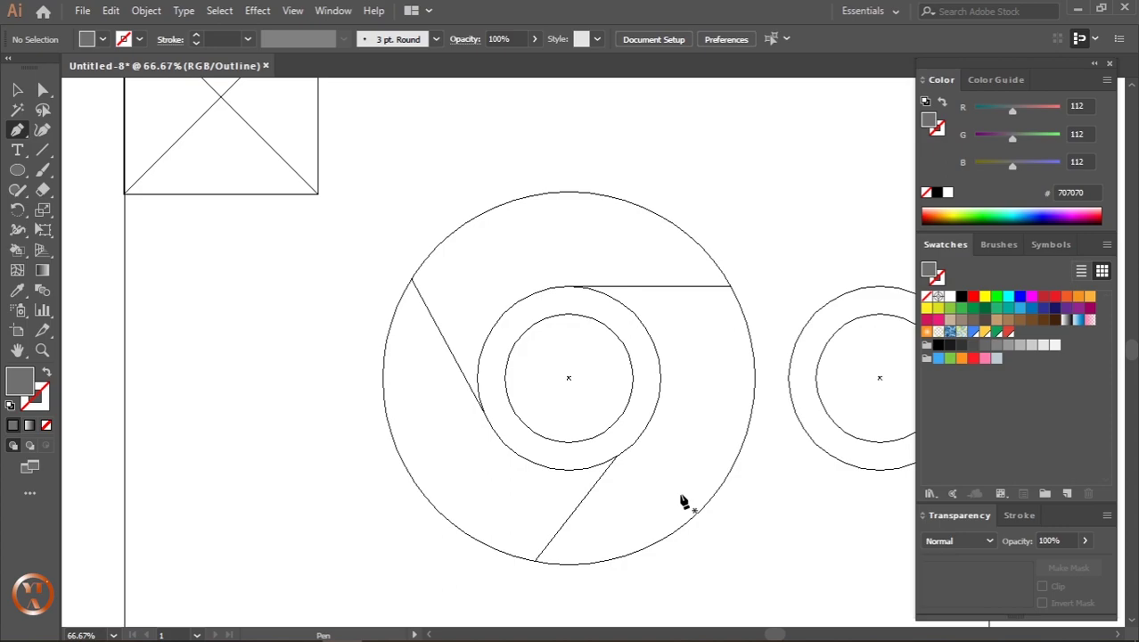
key(ctrl+y)
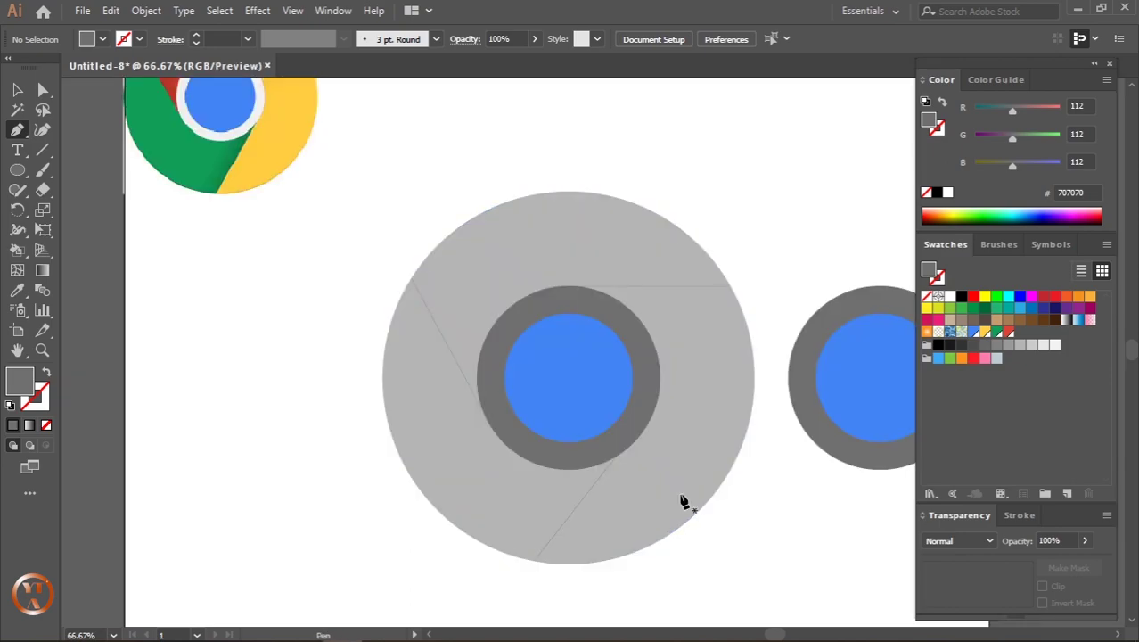
scroll(666, 468, down, 2)
scroll(666, 468, up, 2)
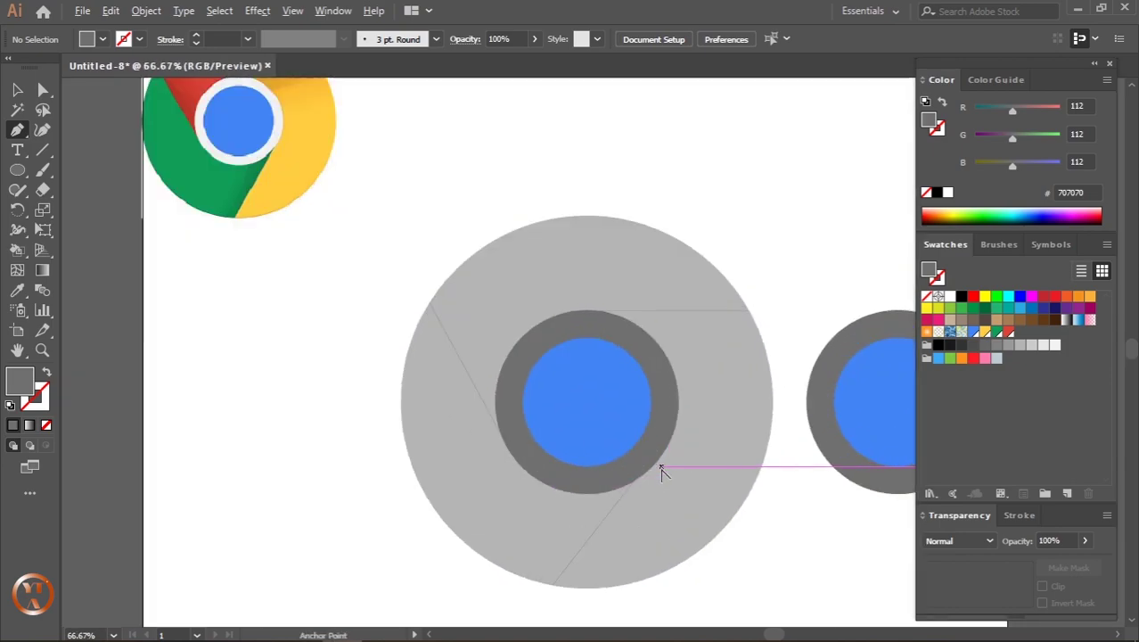
drag(654, 450, 596, 416)
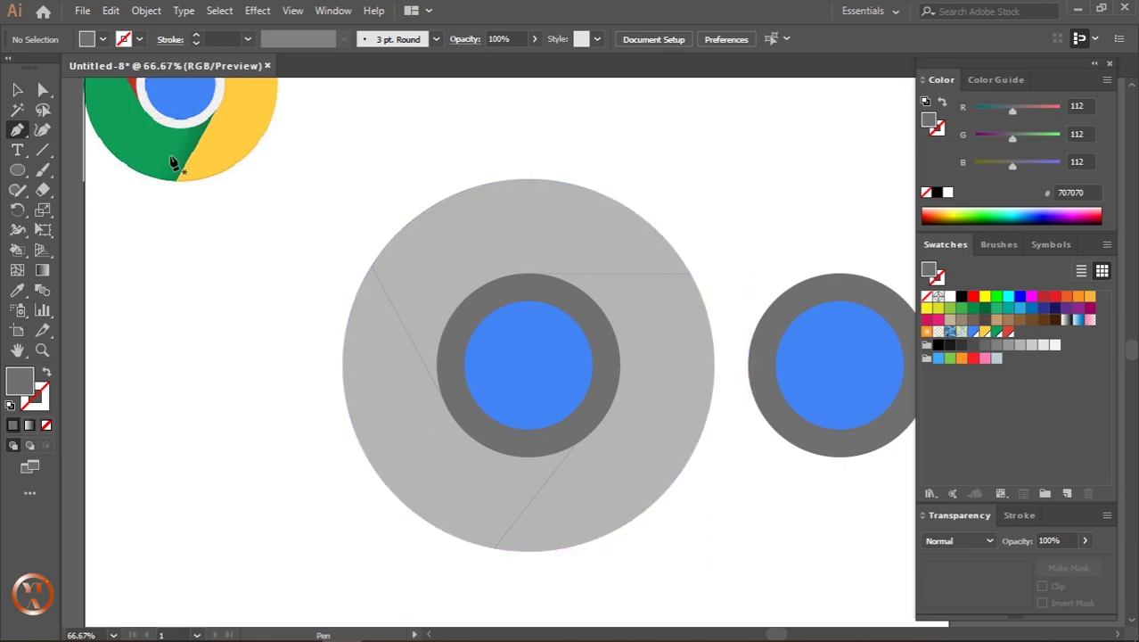
click(17, 89)
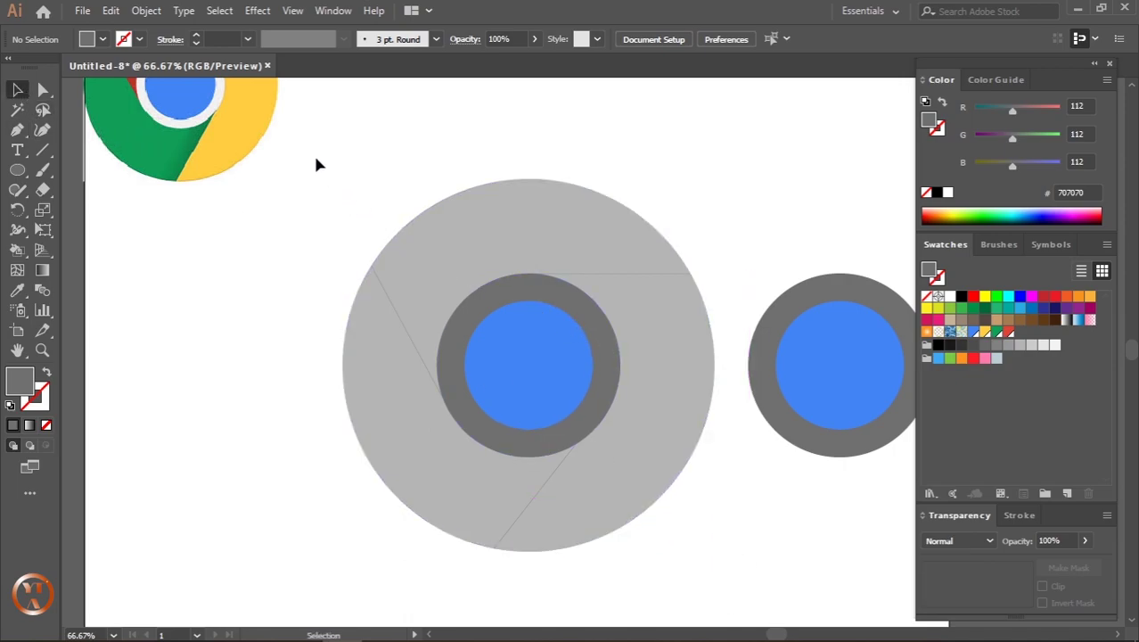
- Marquee-select all the large logo's circles and divider lines, and reveal the Shape Builder flyout
drag(312, 155, 760, 617)
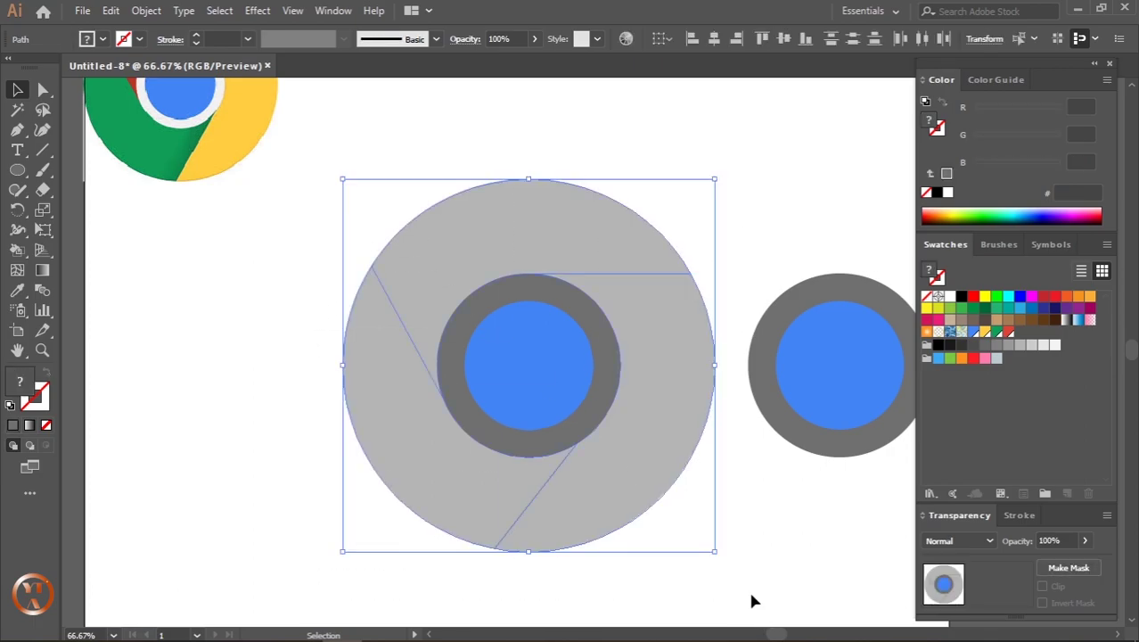
click(17, 251)
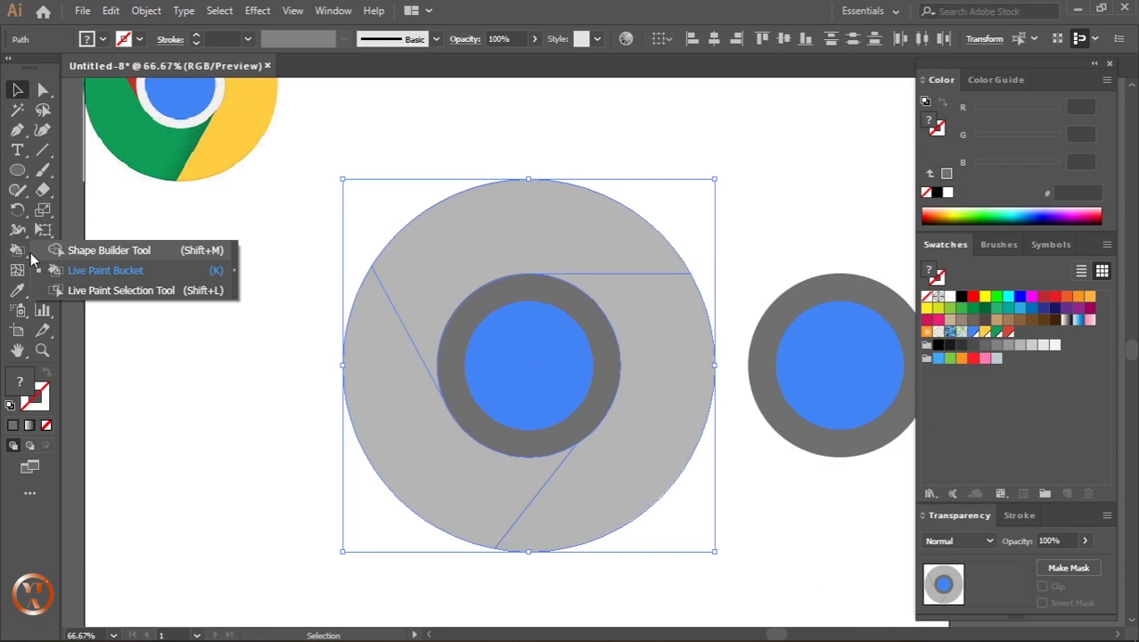
- Pick Live Paint Bucket and turn the large logo into a Live Paint group
click(91, 267)
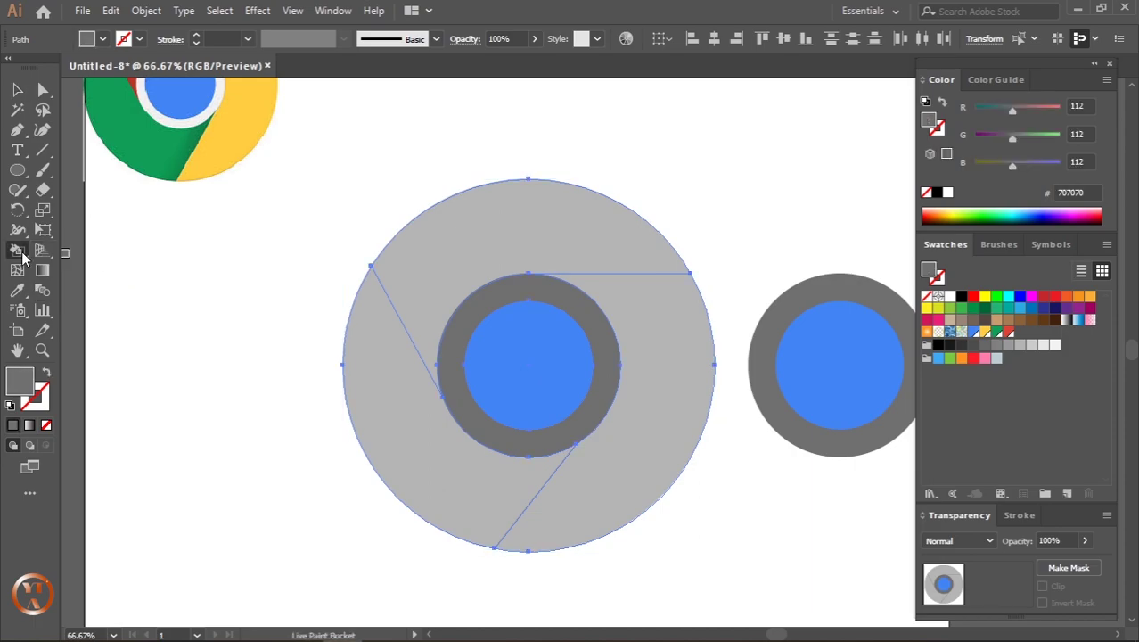
drag(18, 249, 81, 273)
click(552, 264)
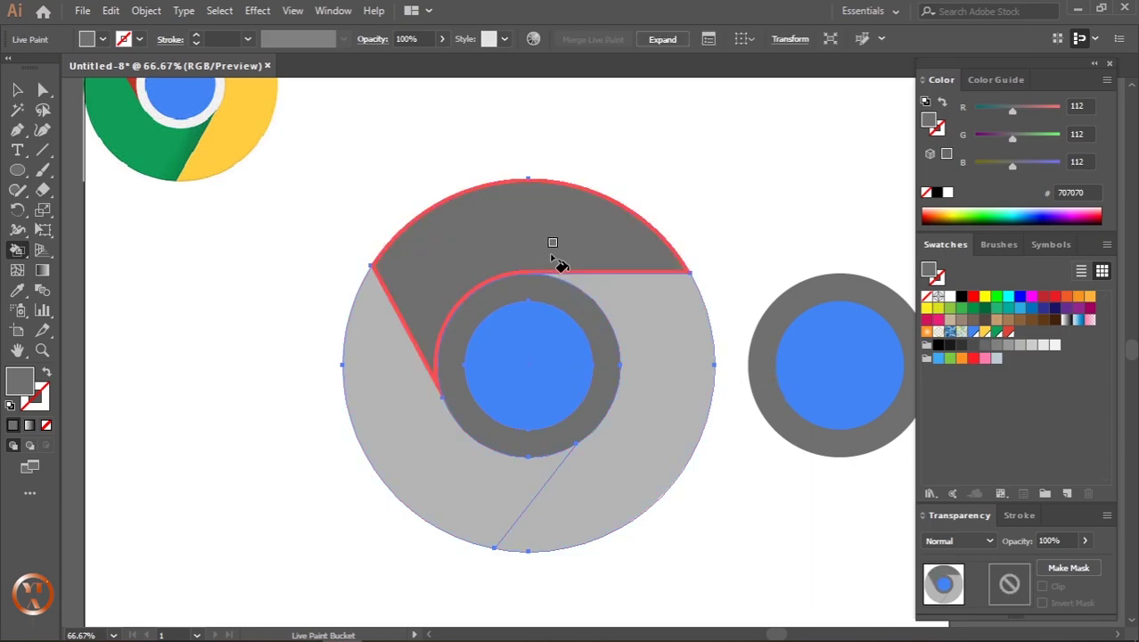
click(647, 328)
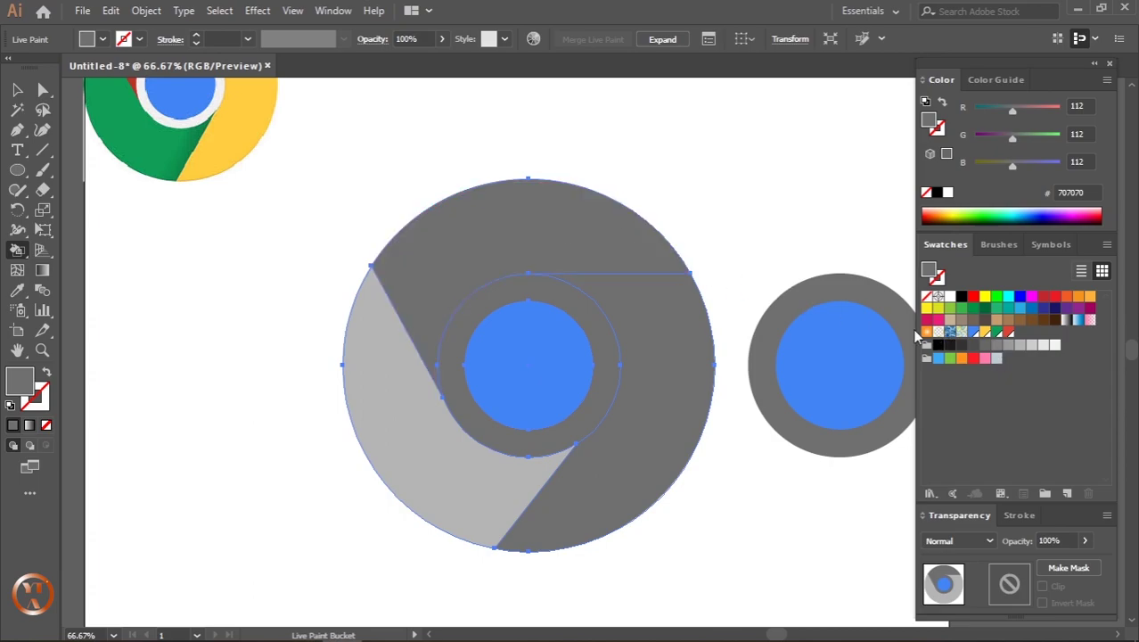
drag(473, 145, 467, 210)
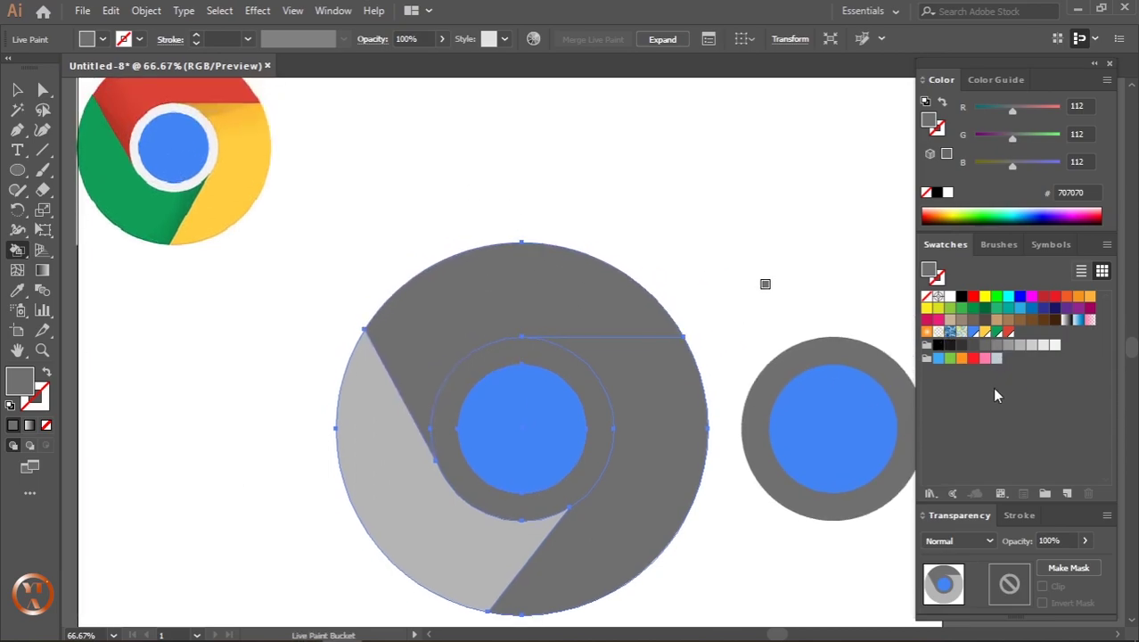
- Fill the top segment red, the right segment yellow and the left segment green
click(1008, 331)
click(541, 309)
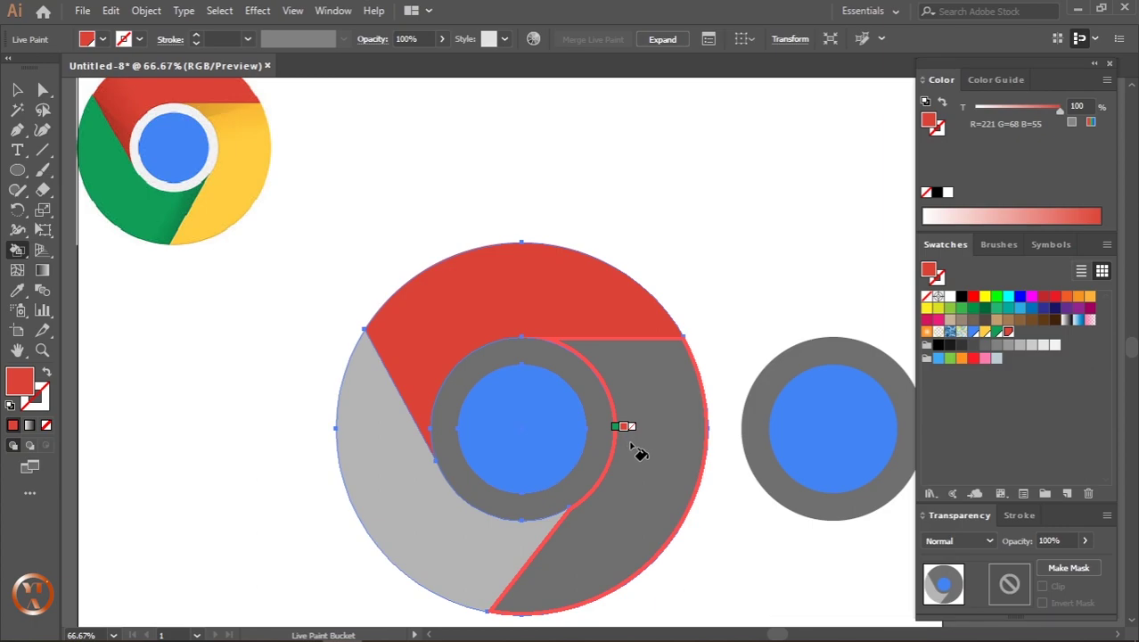
click(631, 445)
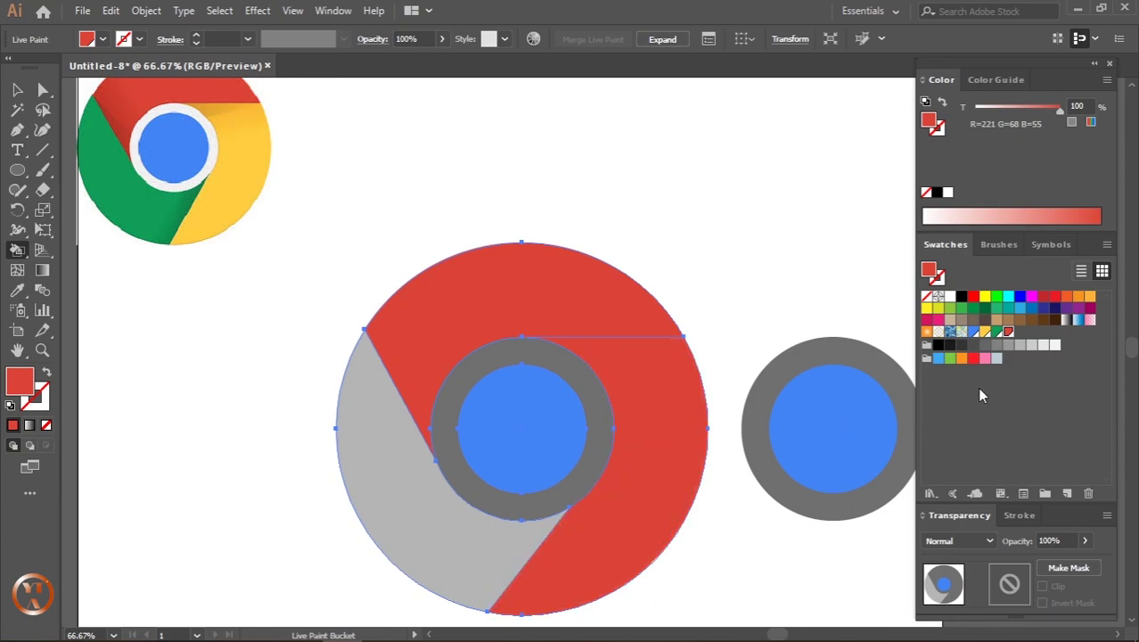
click(985, 331)
click(656, 451)
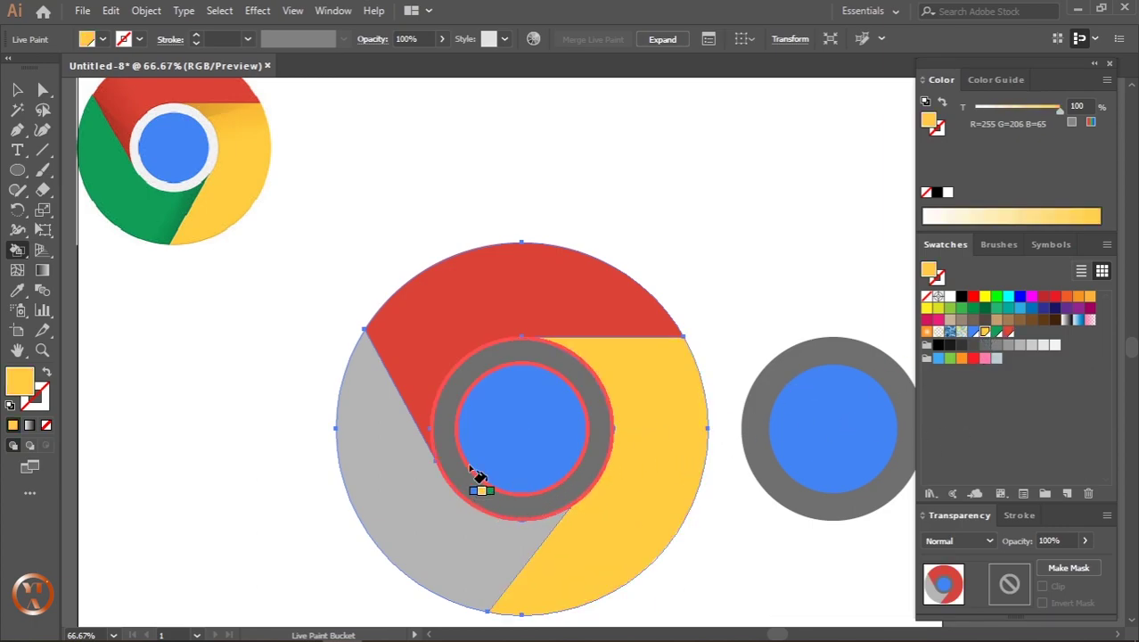
click(997, 331)
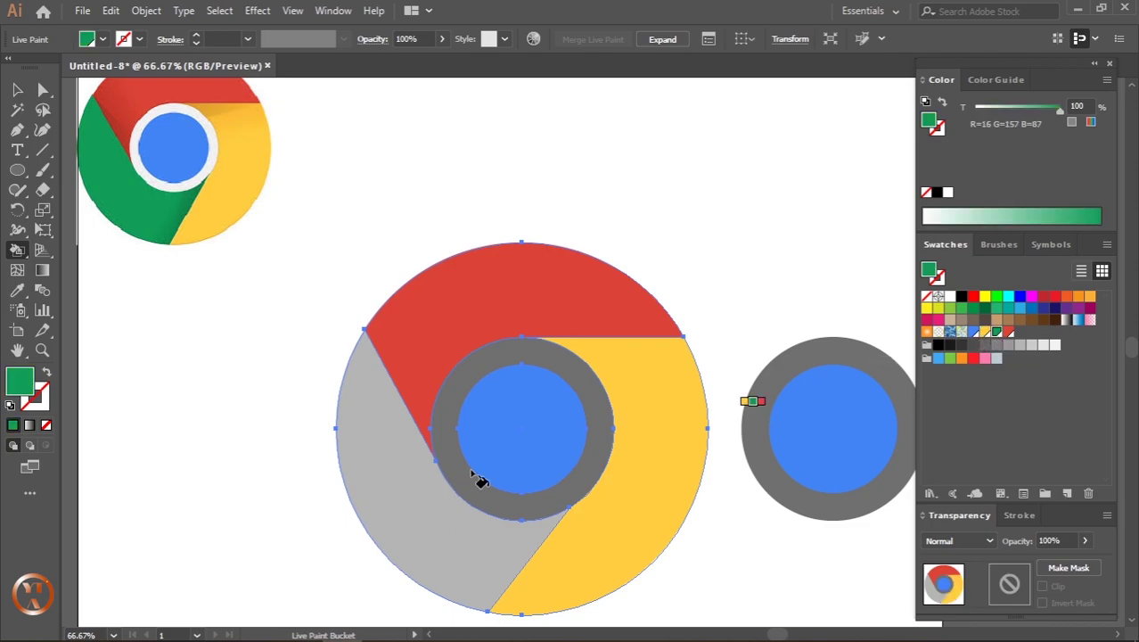
click(427, 495)
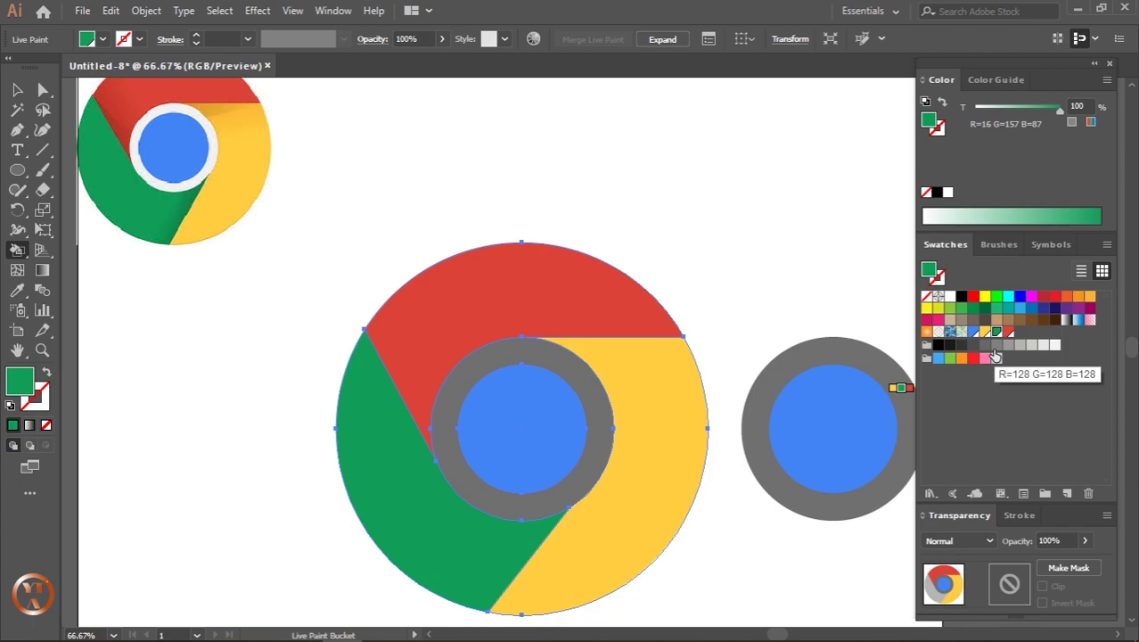
- With Direct Selection, fill the ring ellipse white and the inner centre circle blue, then deselect
key(v)
click(623, 285)
scroll(619, 283, down, 2)
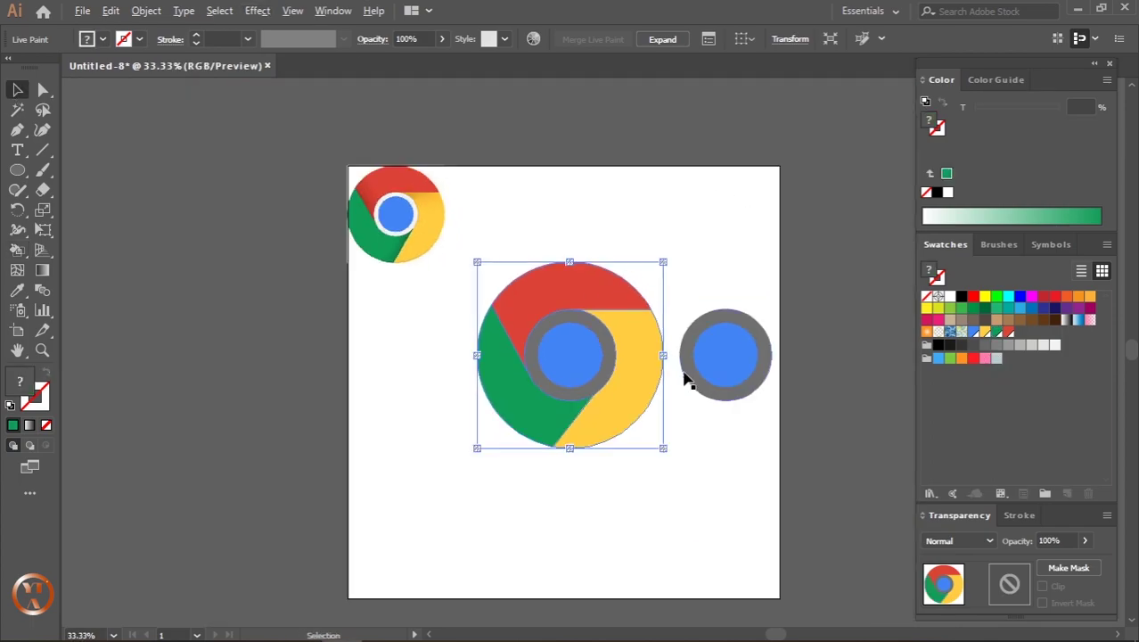
scroll(658, 324, up, 1)
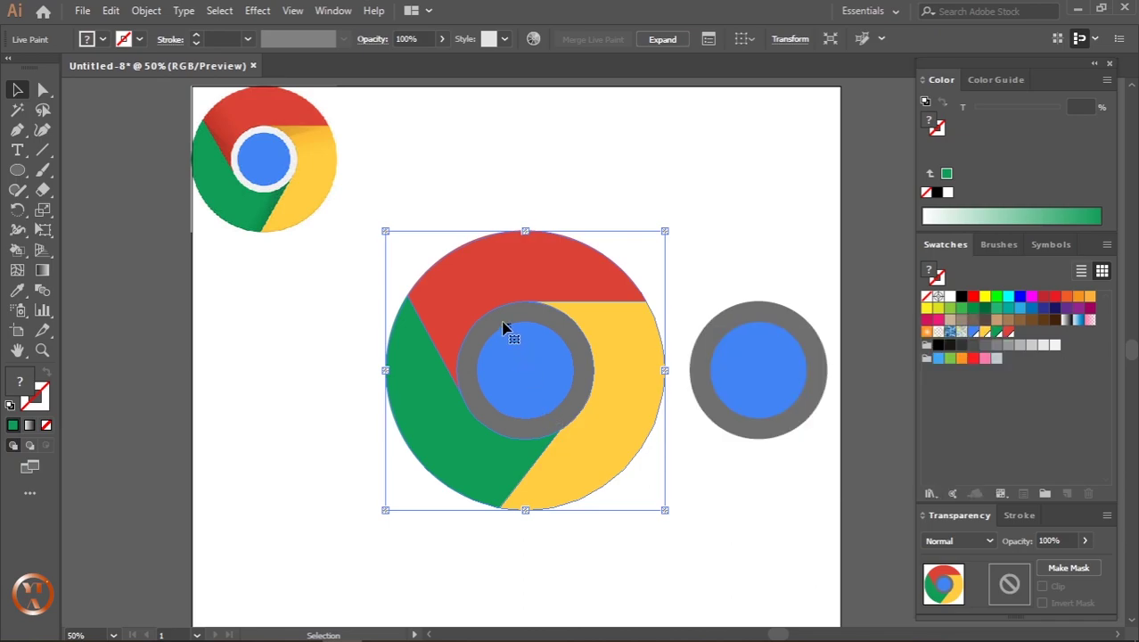
click(43, 89)
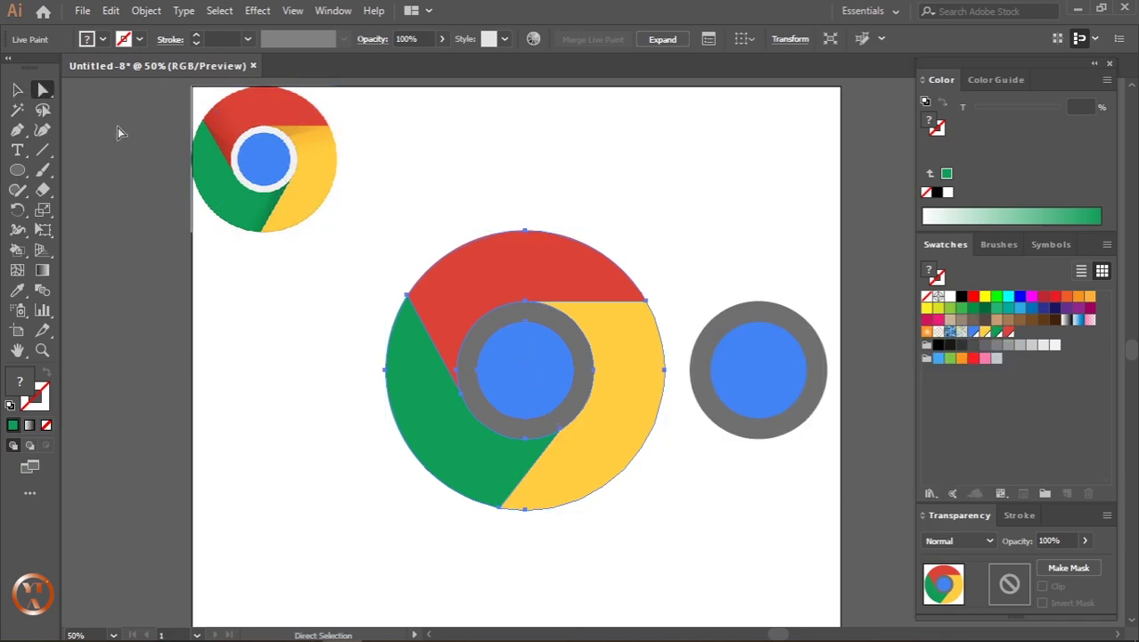
click(646, 529)
click(489, 332)
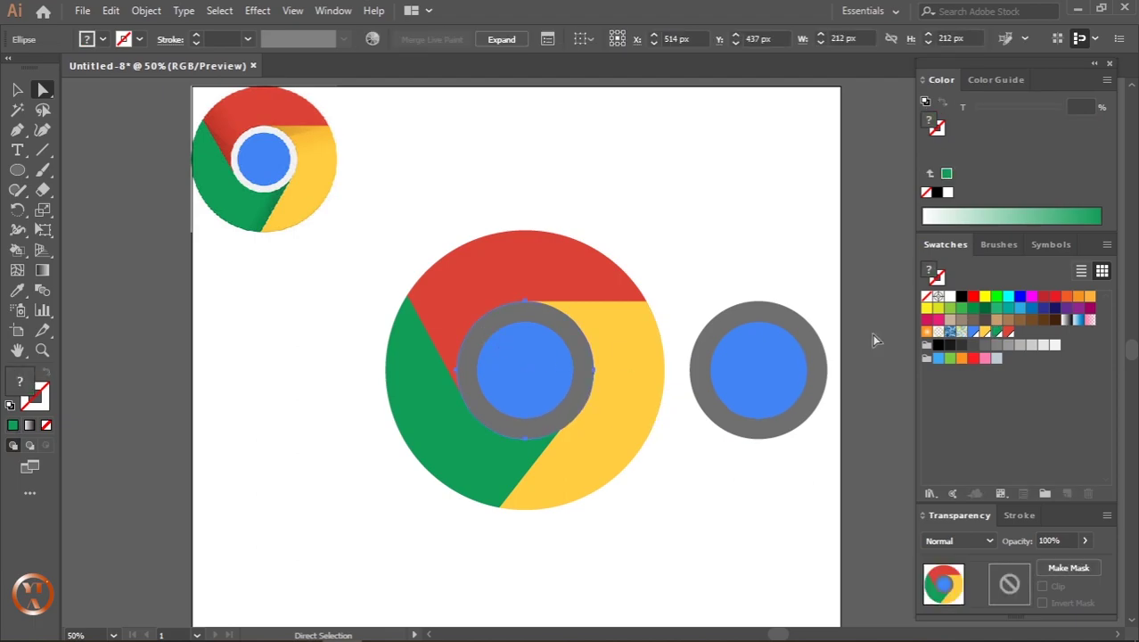
click(950, 296)
click(522, 373)
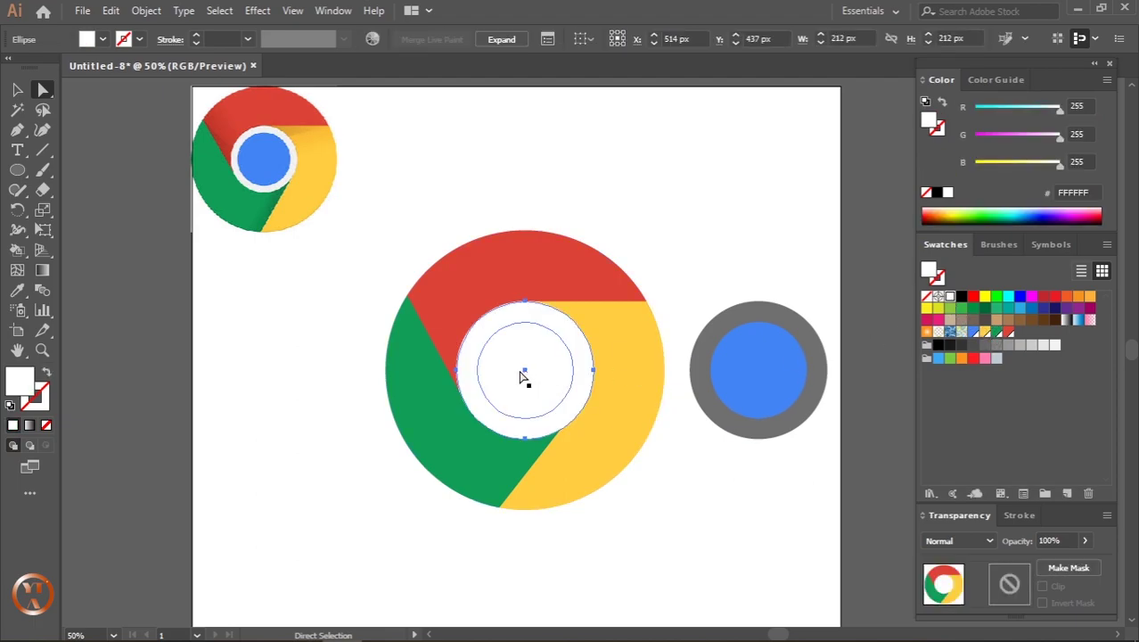
click(973, 331)
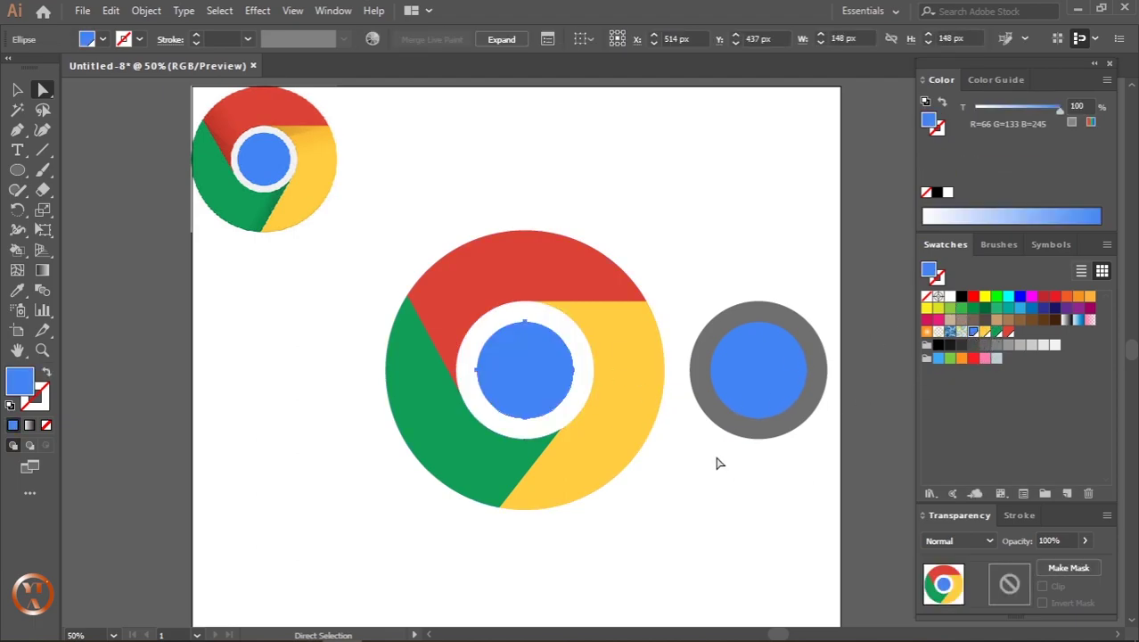
click(733, 529)
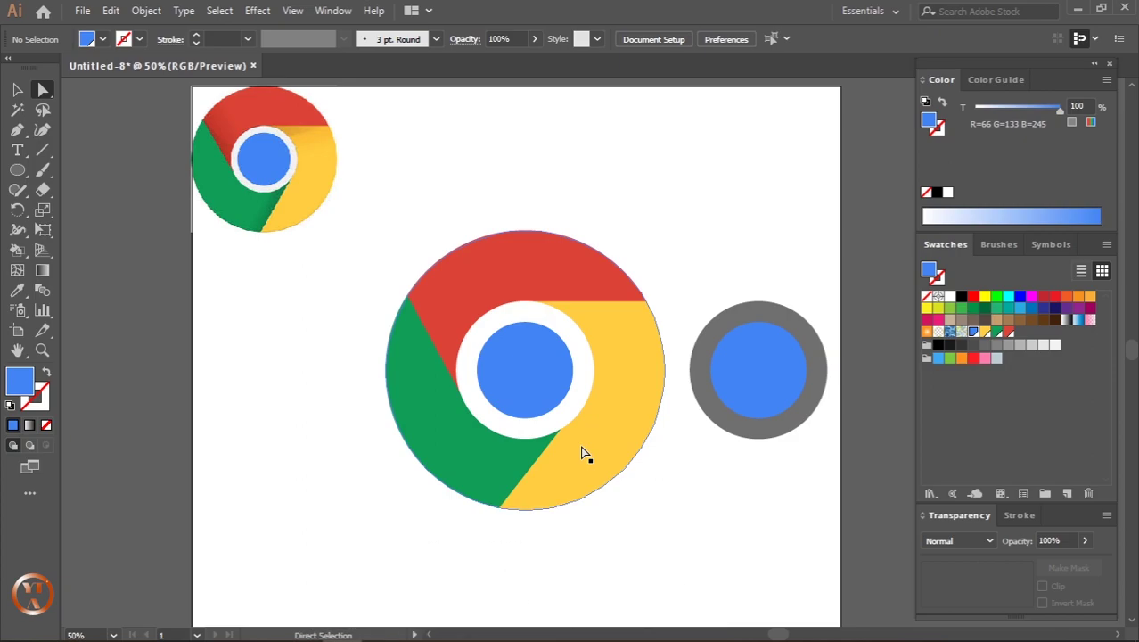
- Marquee-select all paths of the large logo and lock them with Object > Lock > Selection
scroll(585, 407, up, 1)
scroll(585, 407, down, 1)
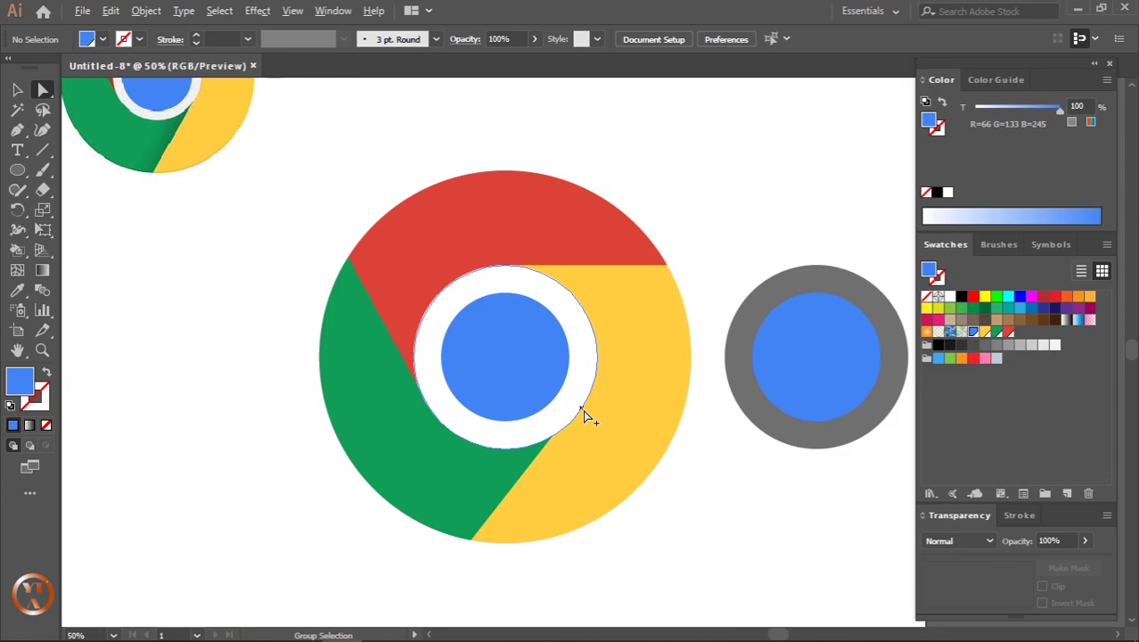
drag(579, 379, 559, 380)
scroll(559, 382, up, 1)
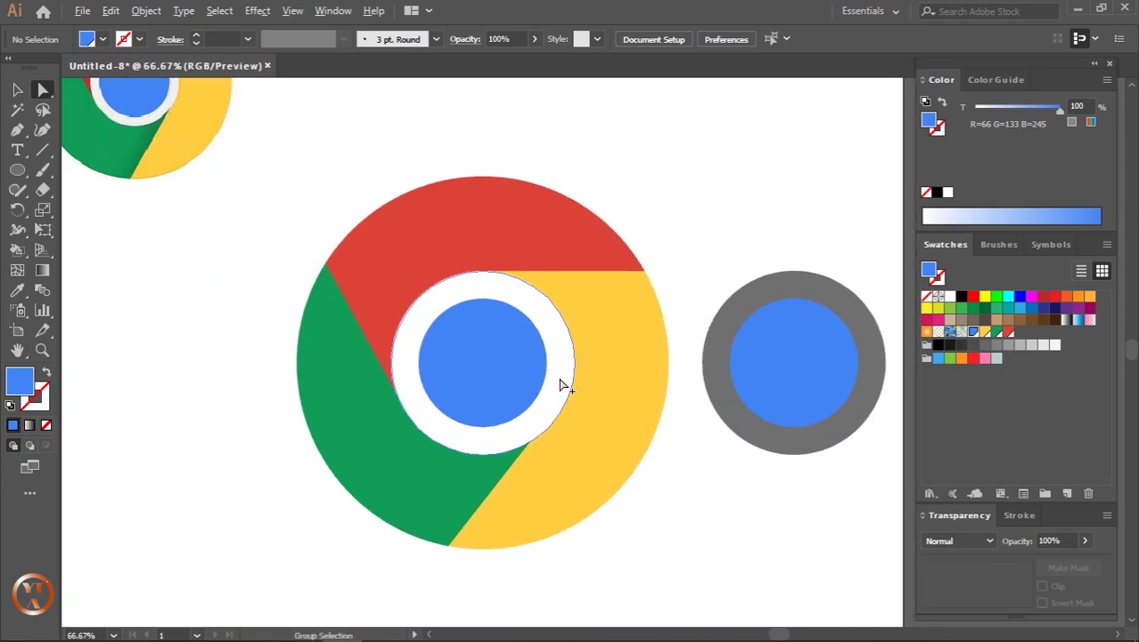
scroll(559, 382, down, 1)
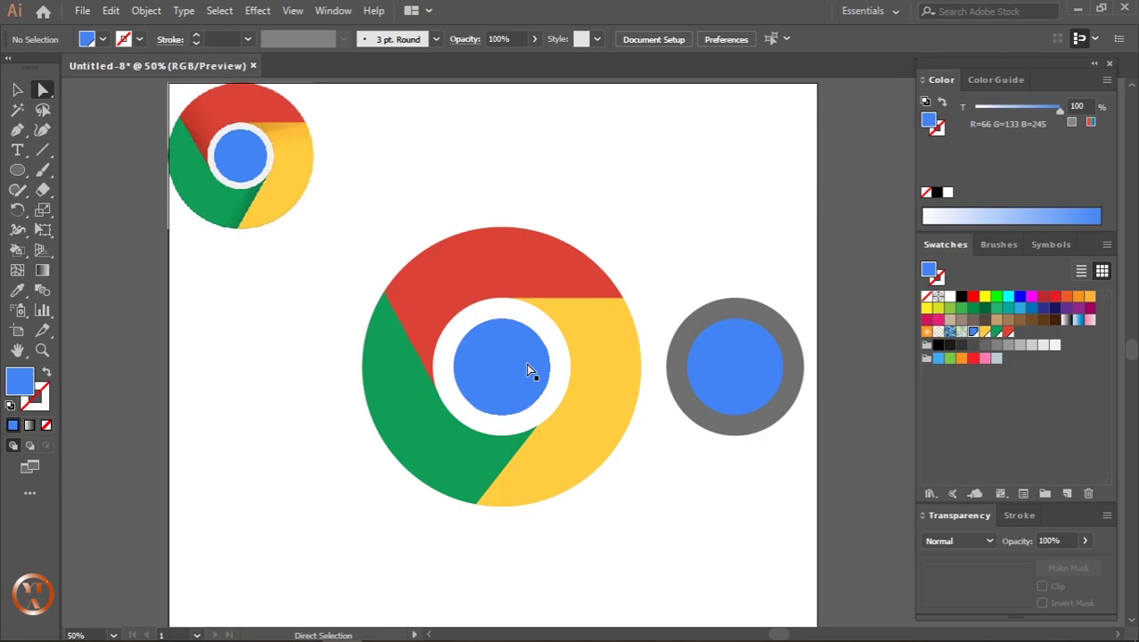
drag(338, 214, 654, 528)
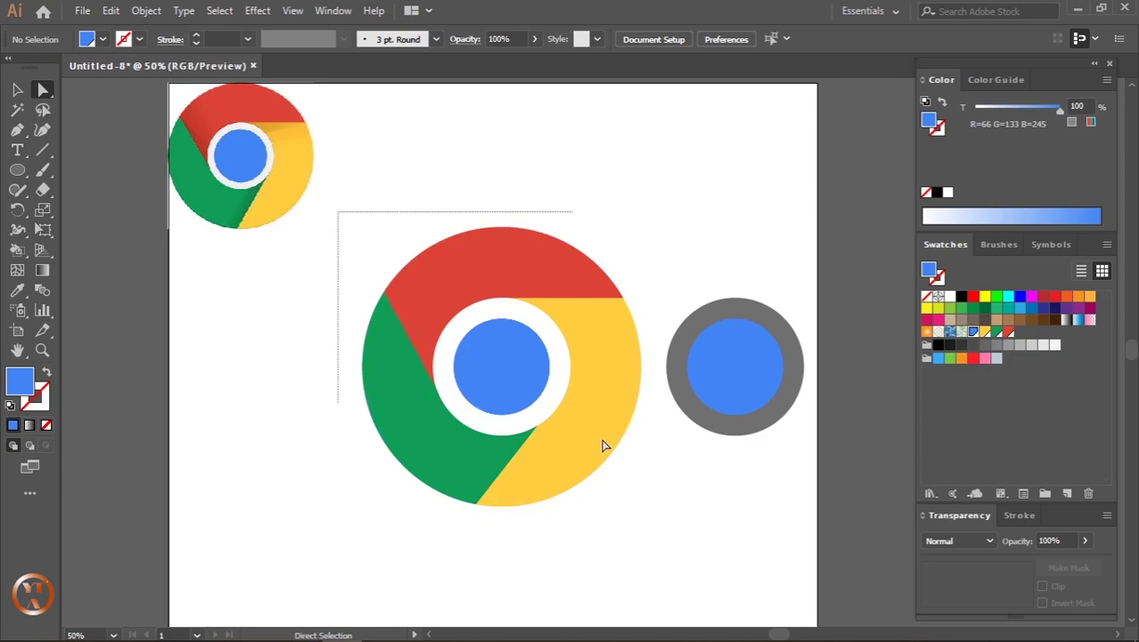
click(154, 13)
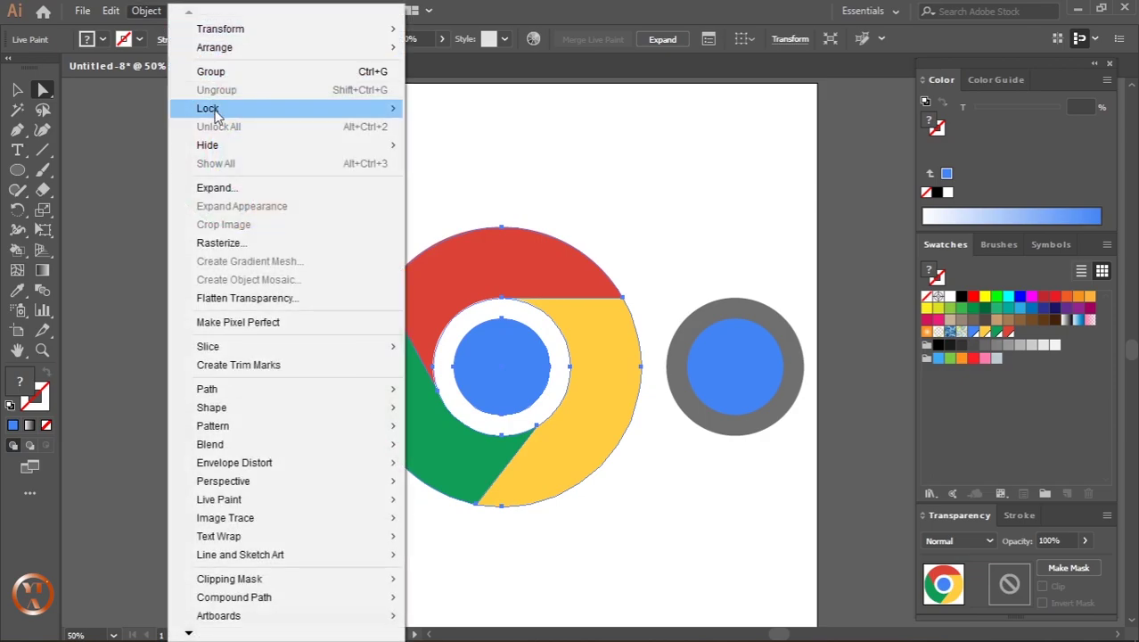
click(446, 109)
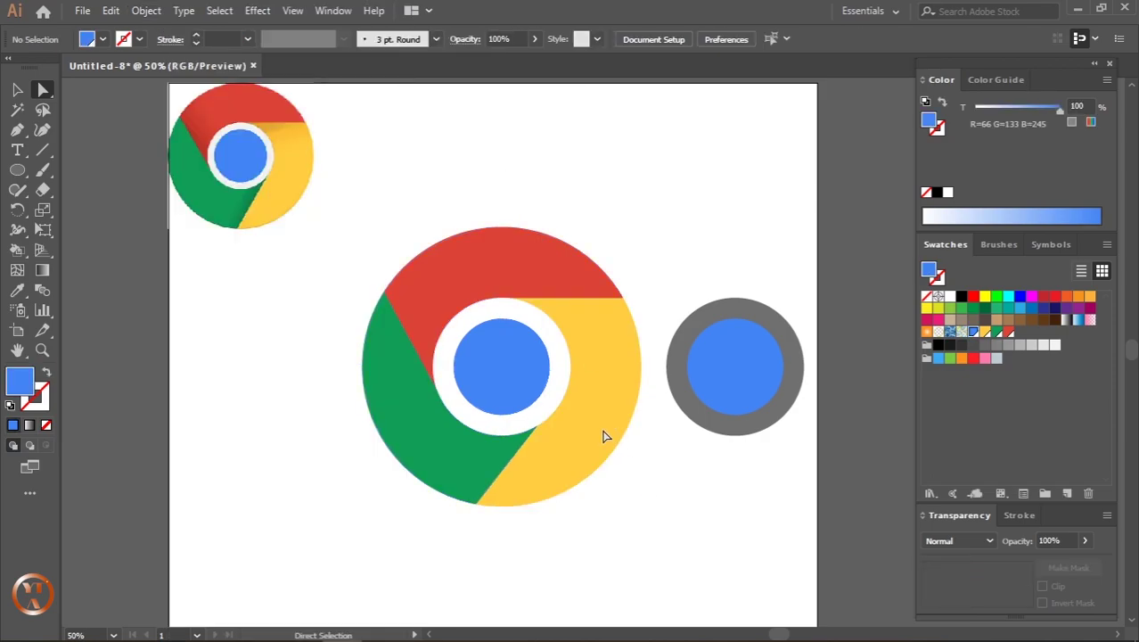
scroll(584, 402, up, 1)
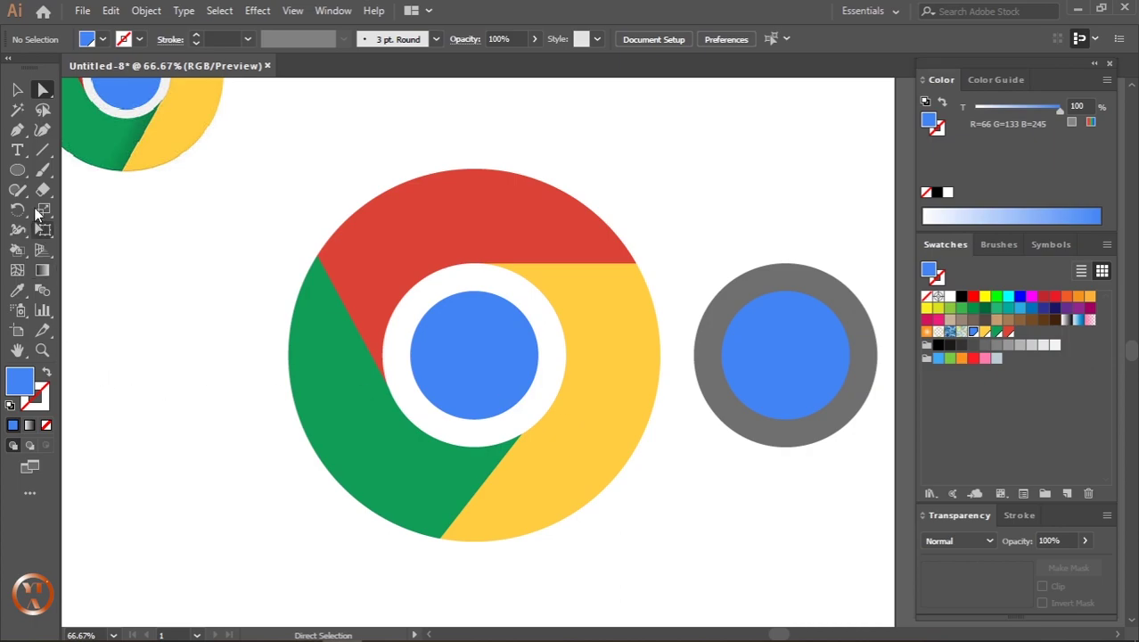
- Pen-draw a closed triangular wedge from the red segment's inner corner to the red/yellow edge and centre
key(p)
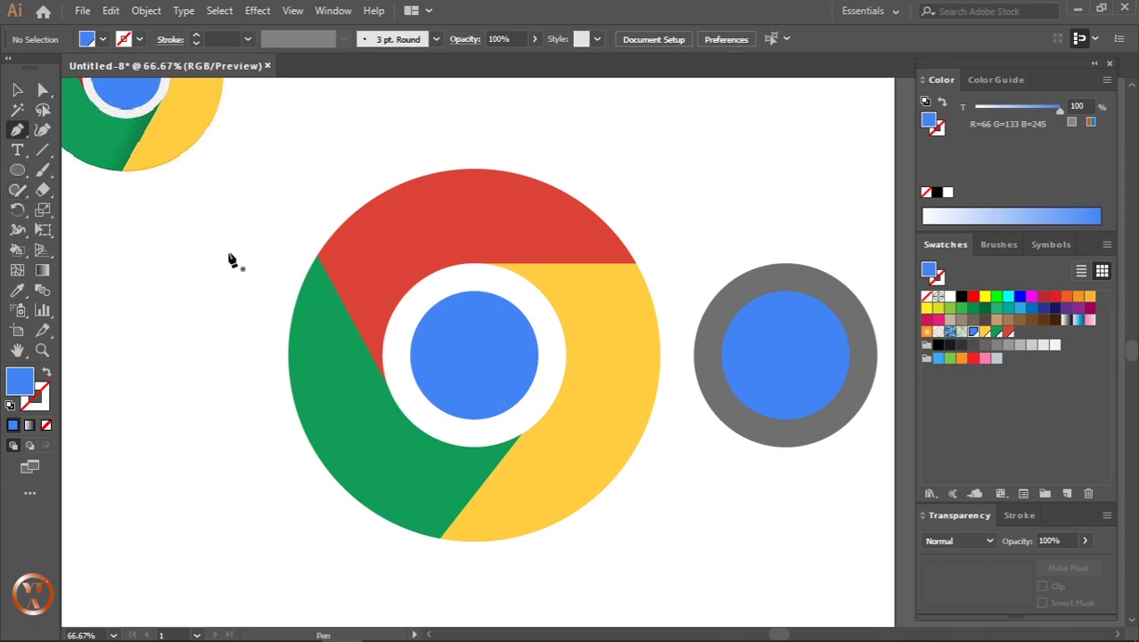
click(473, 264)
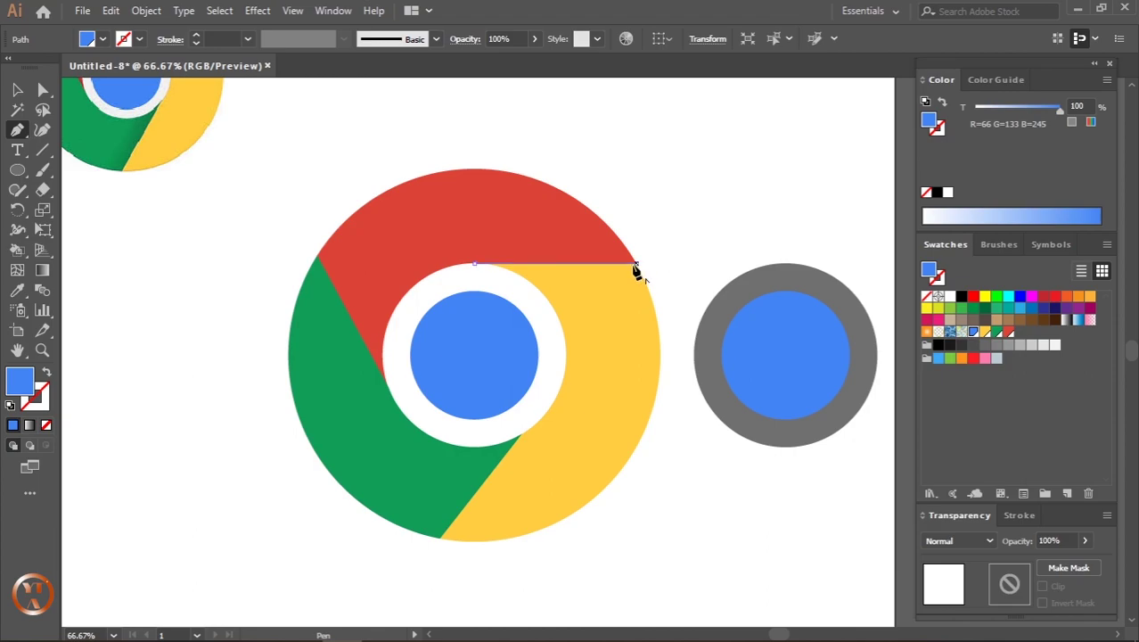
click(637, 265)
click(514, 301)
click(473, 265)
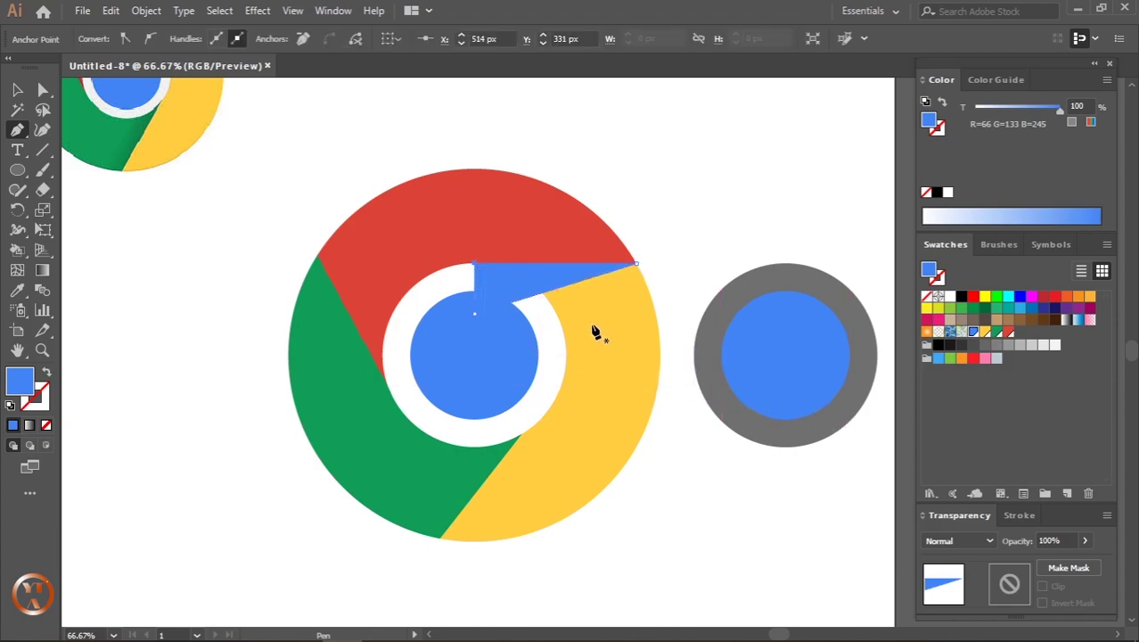
drag(530, 284, 542, 367)
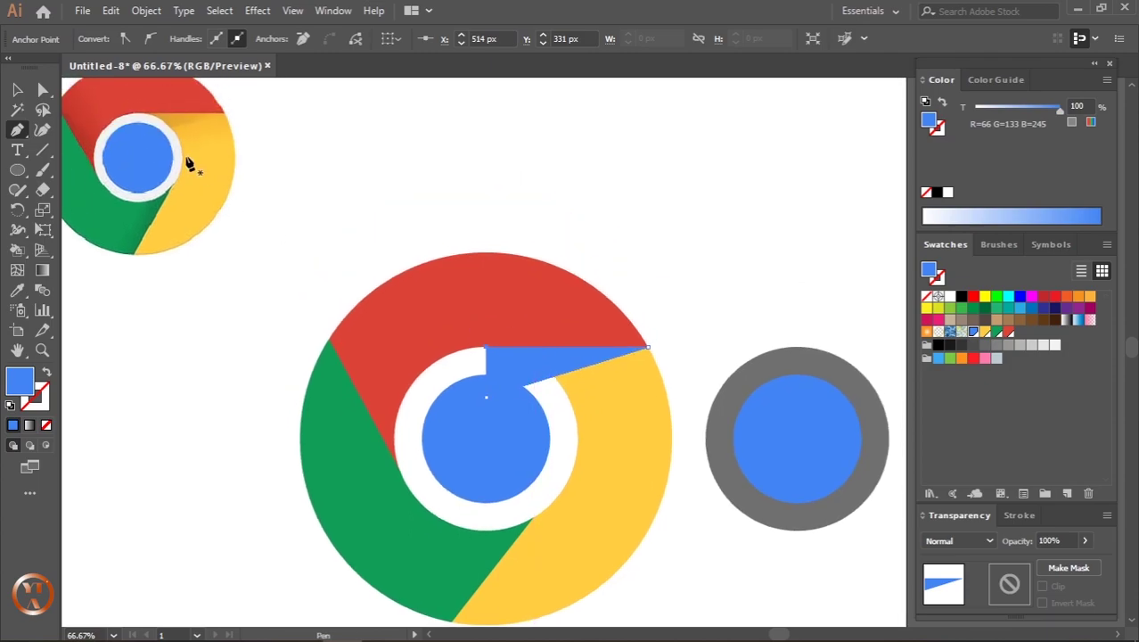
- Fill the wedge with the logo's yellow, then darken it to a brown shade via Color Guide
click(985, 336)
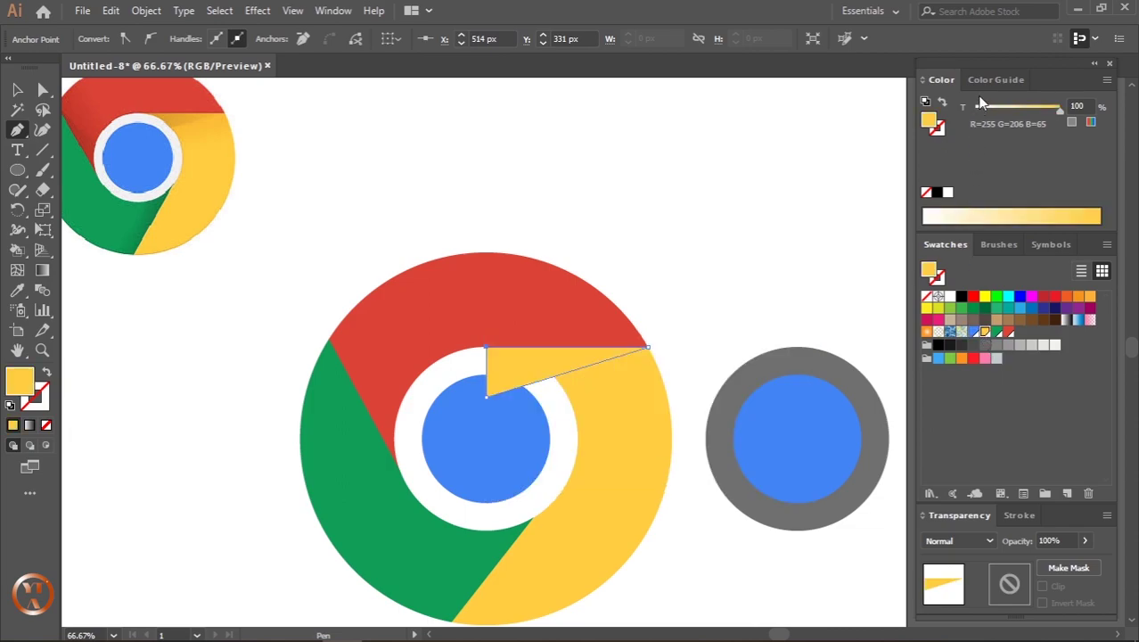
click(997, 79)
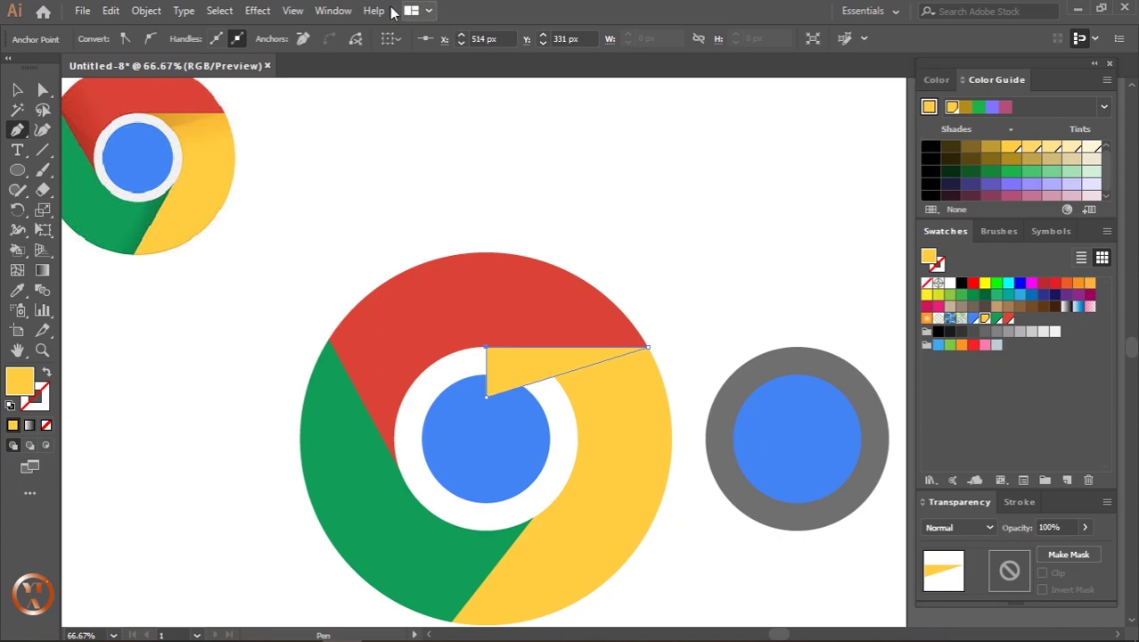
click(333, 13)
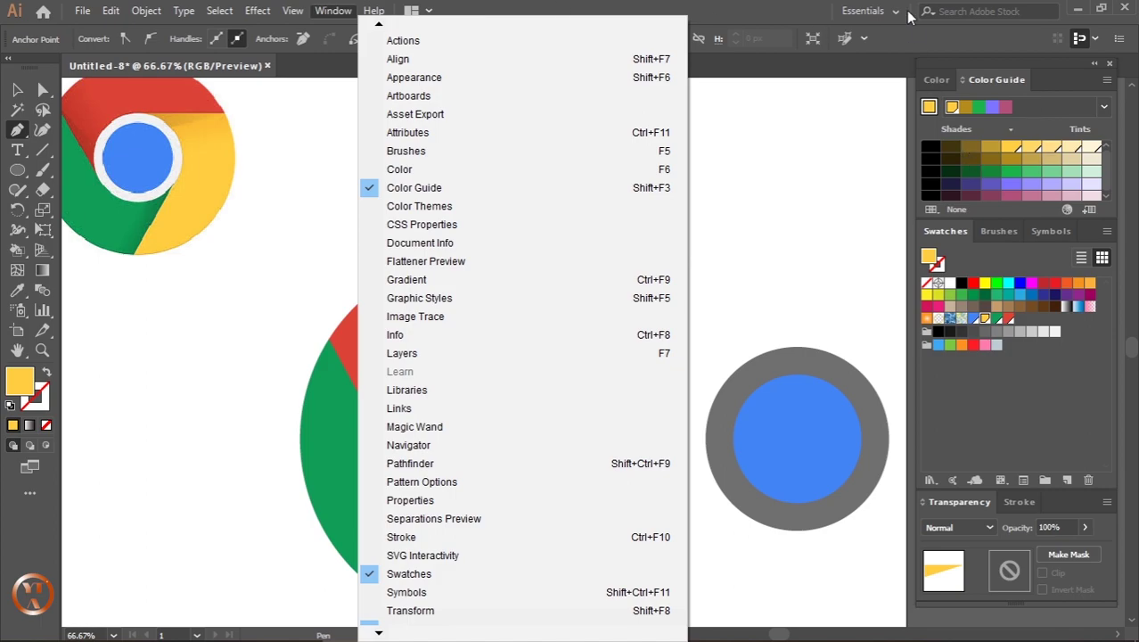
click(991, 28)
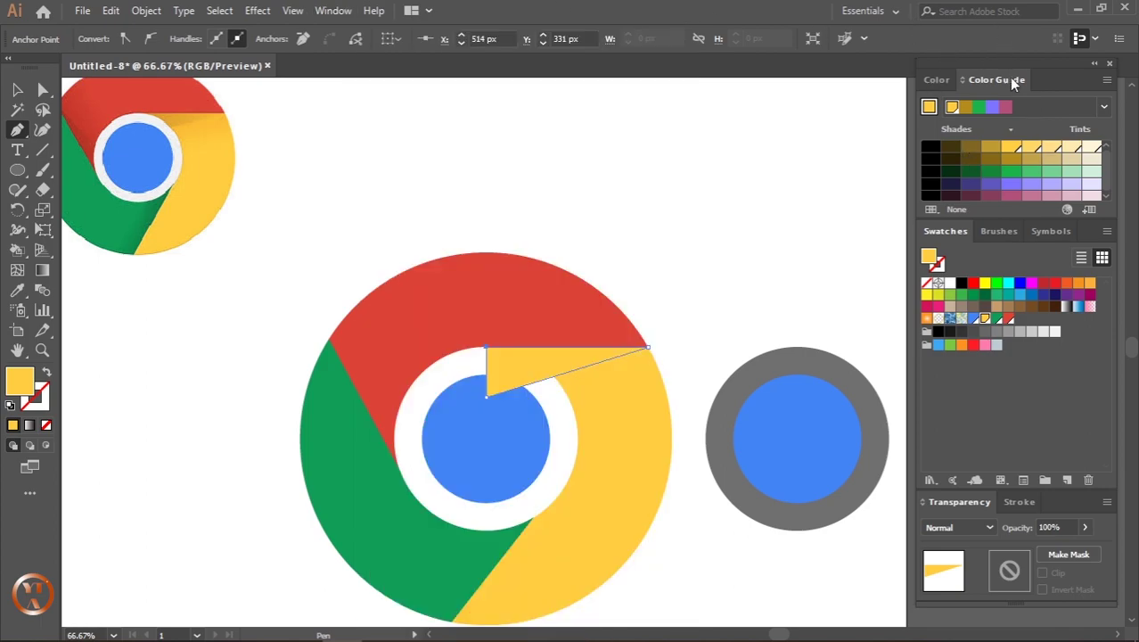
click(990, 149)
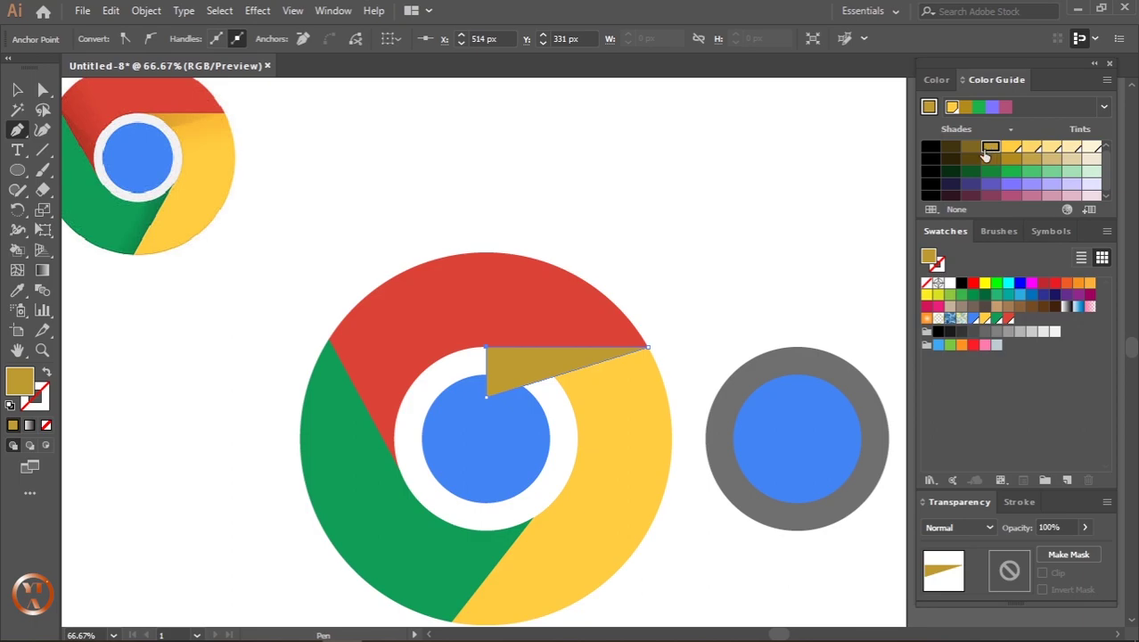
click(976, 150)
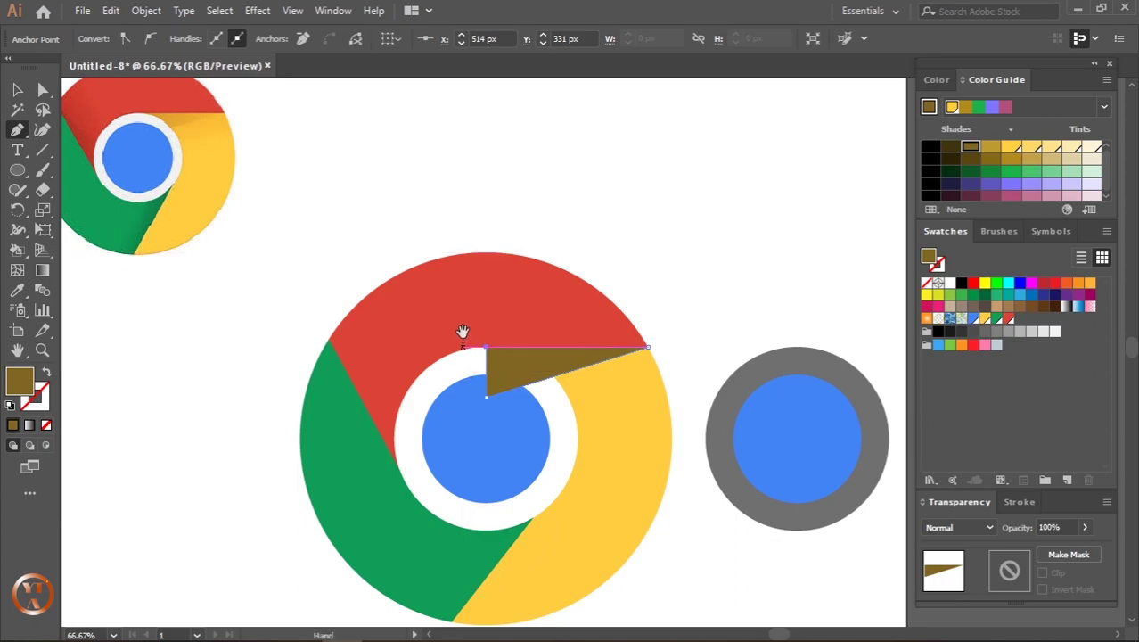
- Pen-draw a triangular wedge at the green/yellow seam and fill it a deep green
scroll(456, 282, down, 2)
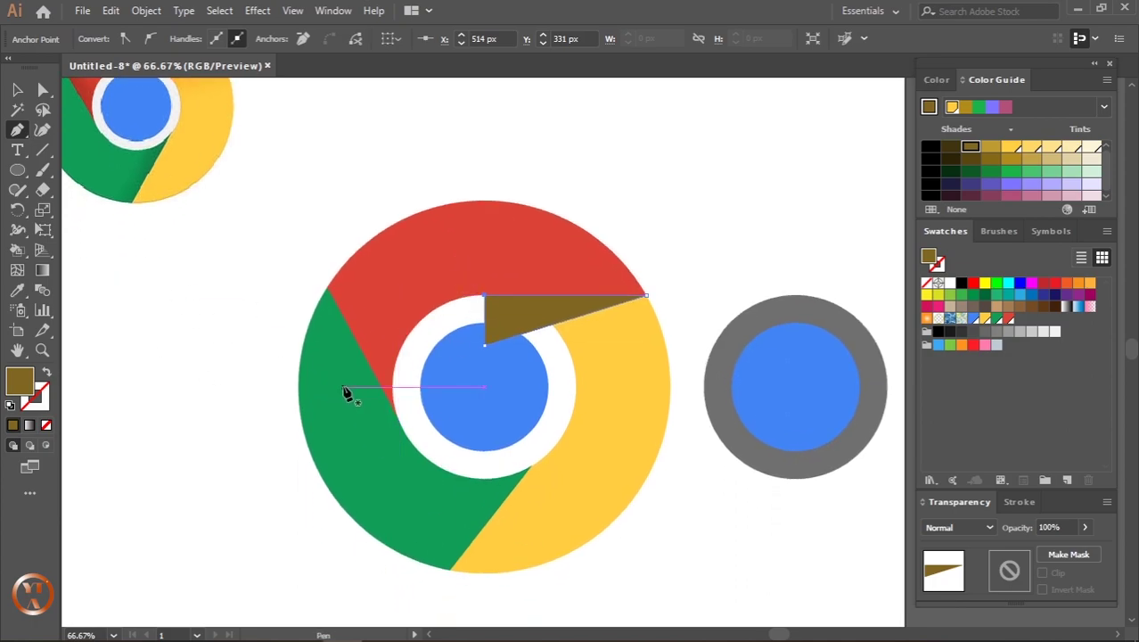
click(449, 568)
click(498, 456)
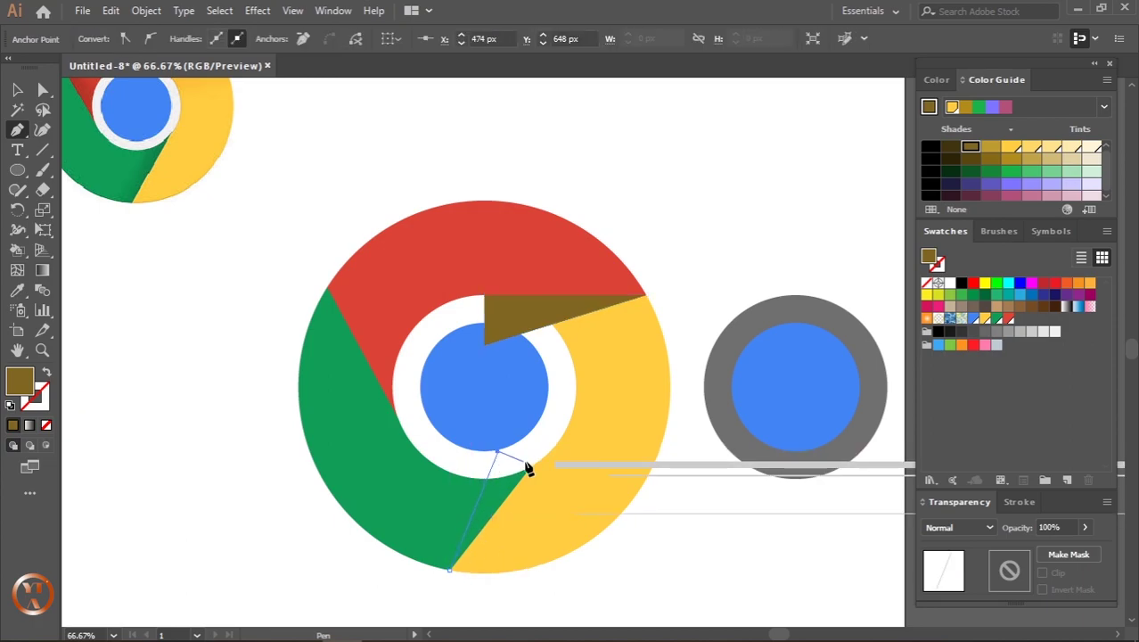
click(532, 464)
click(450, 568)
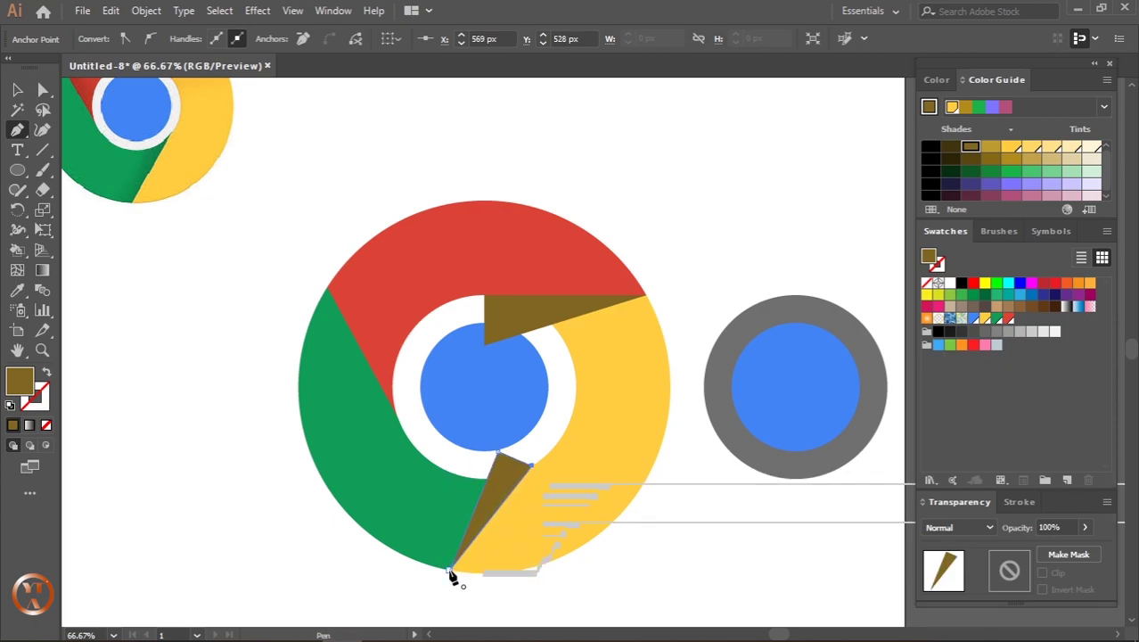
click(996, 318)
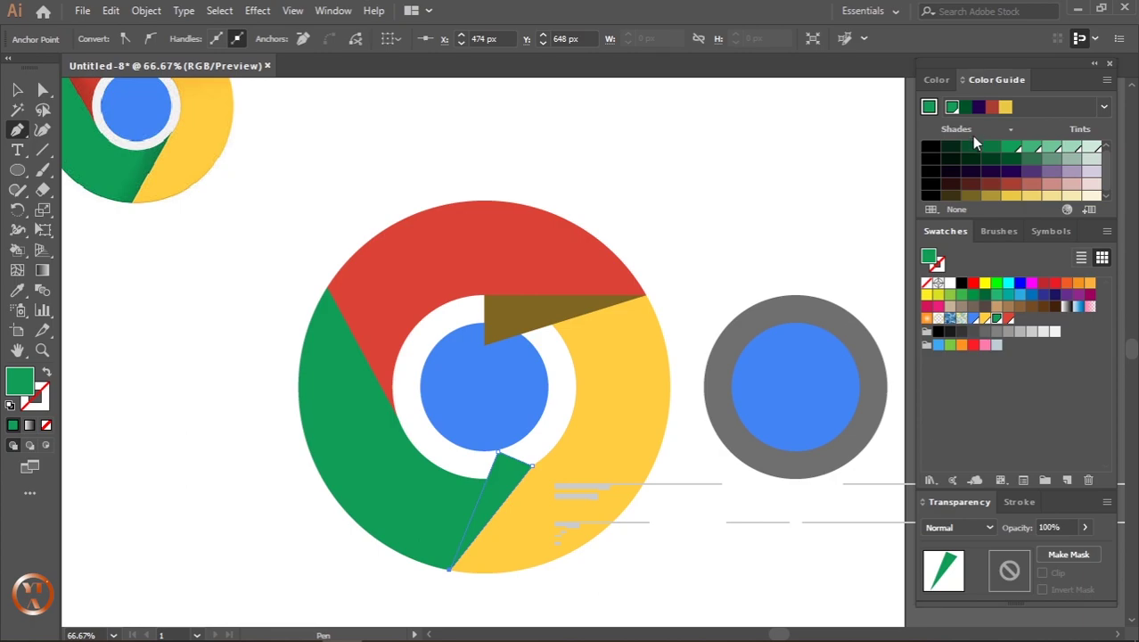
click(971, 148)
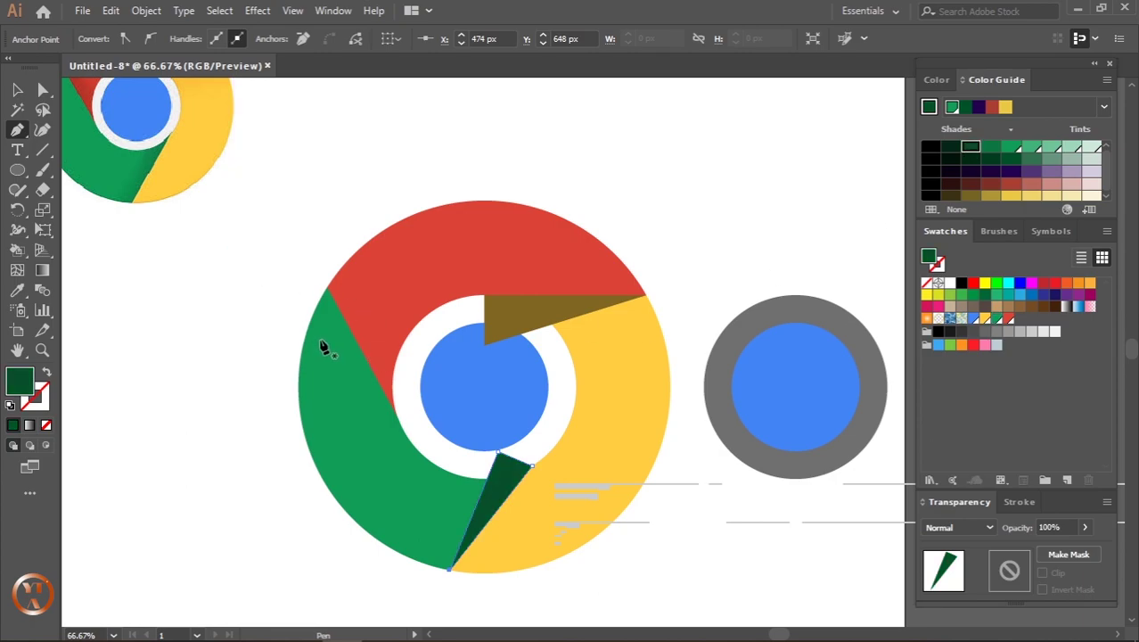
- Pen-draw a triangular wedge at the red/green seam, fill it deep red, and deselect
click(328, 288)
click(401, 426)
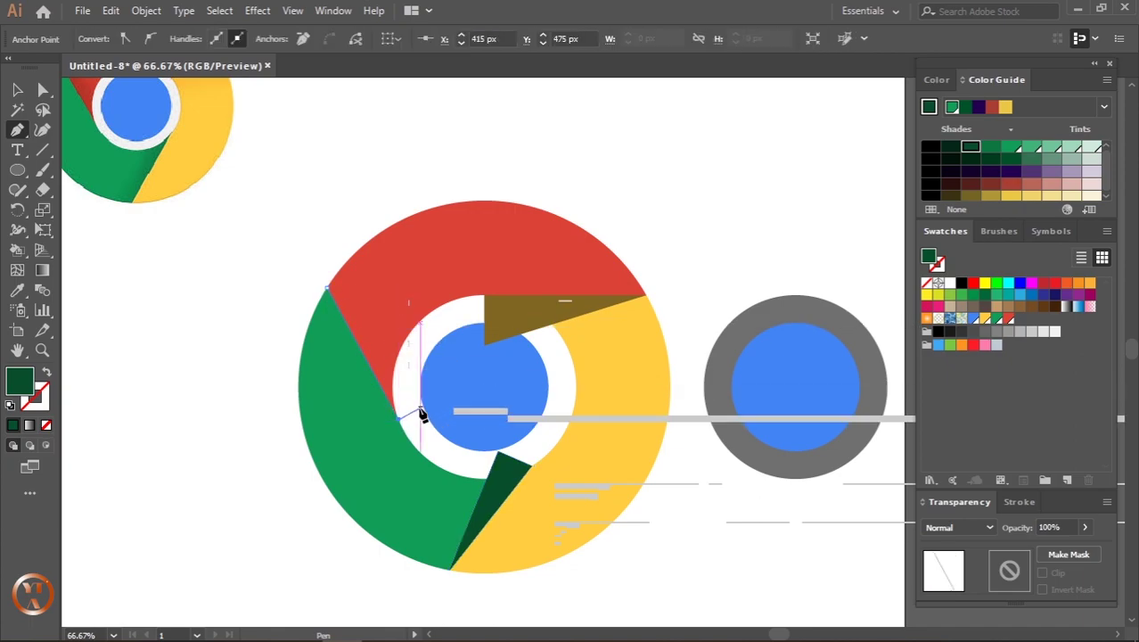
click(428, 403)
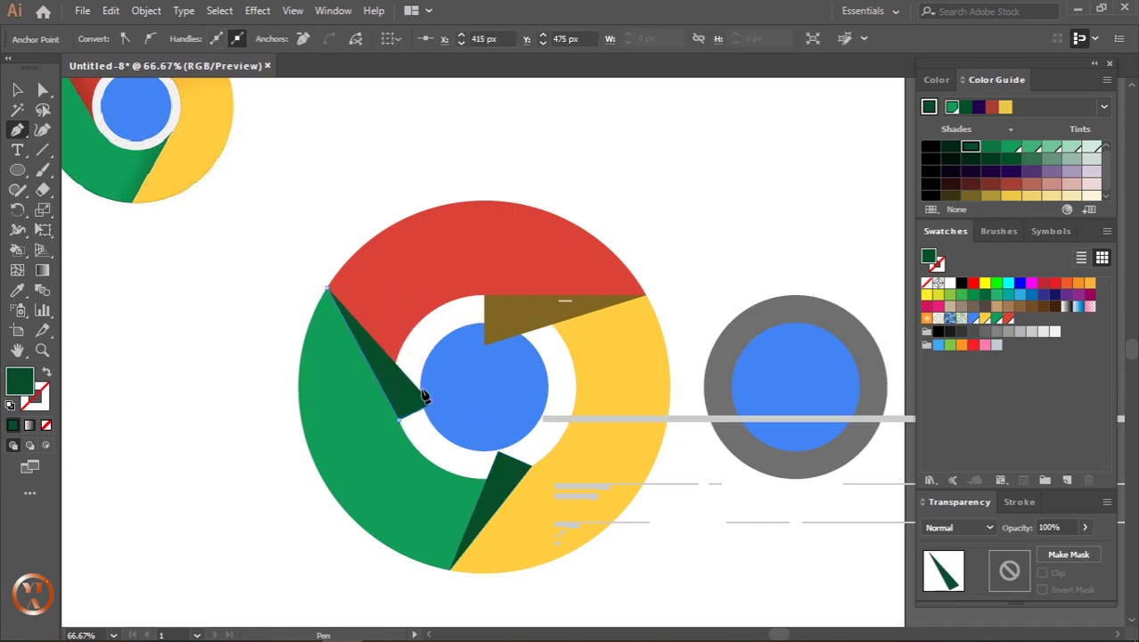
click(329, 289)
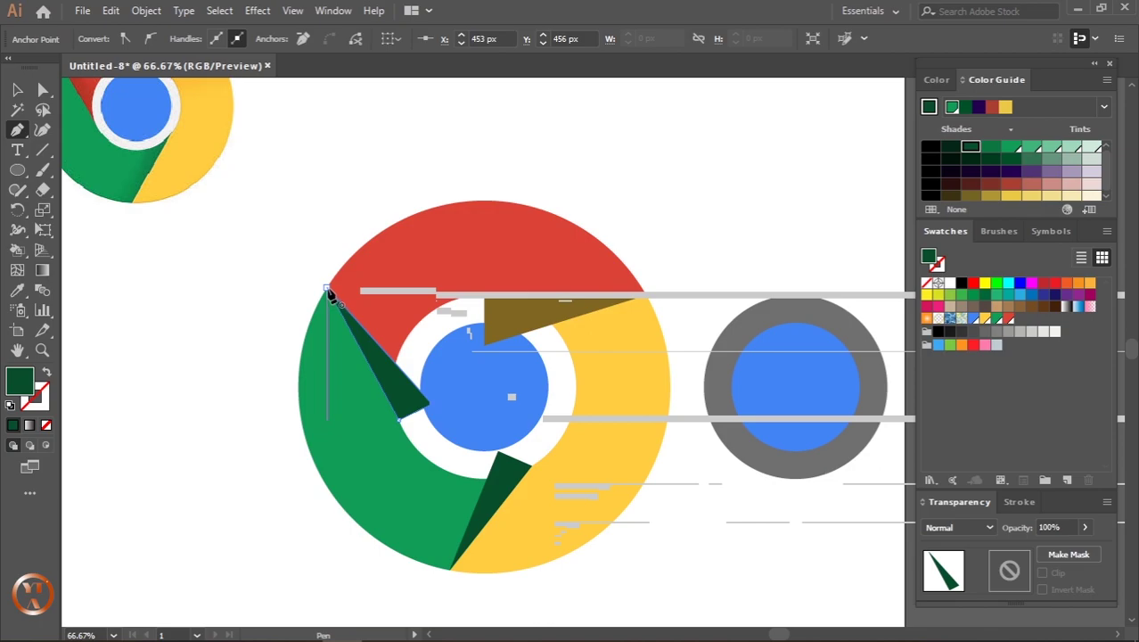
click(1010, 320)
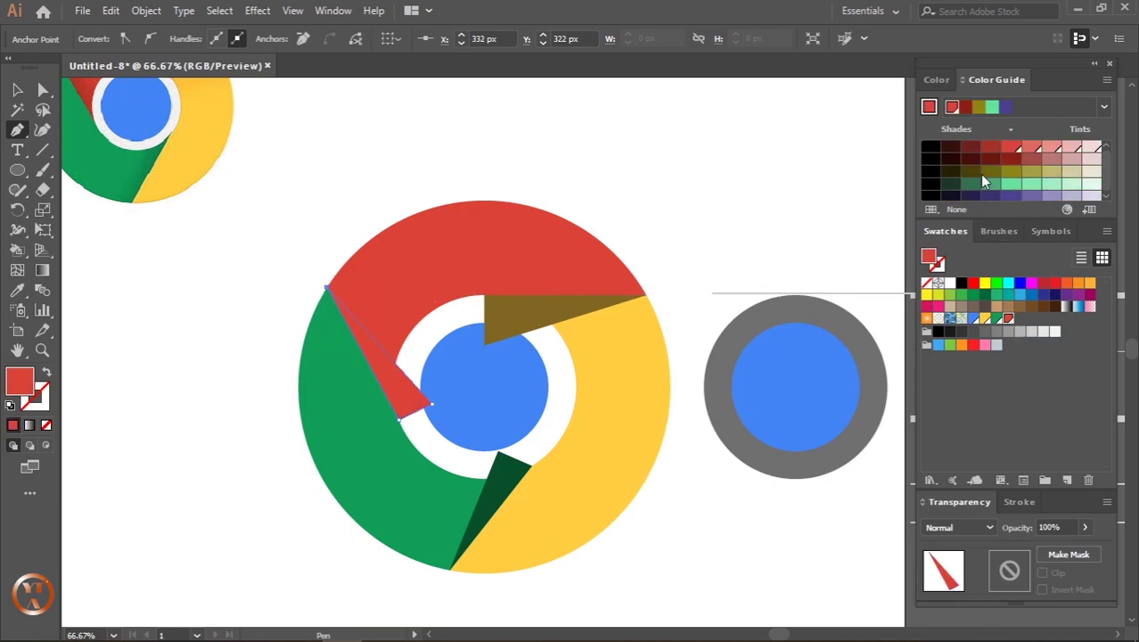
click(971, 147)
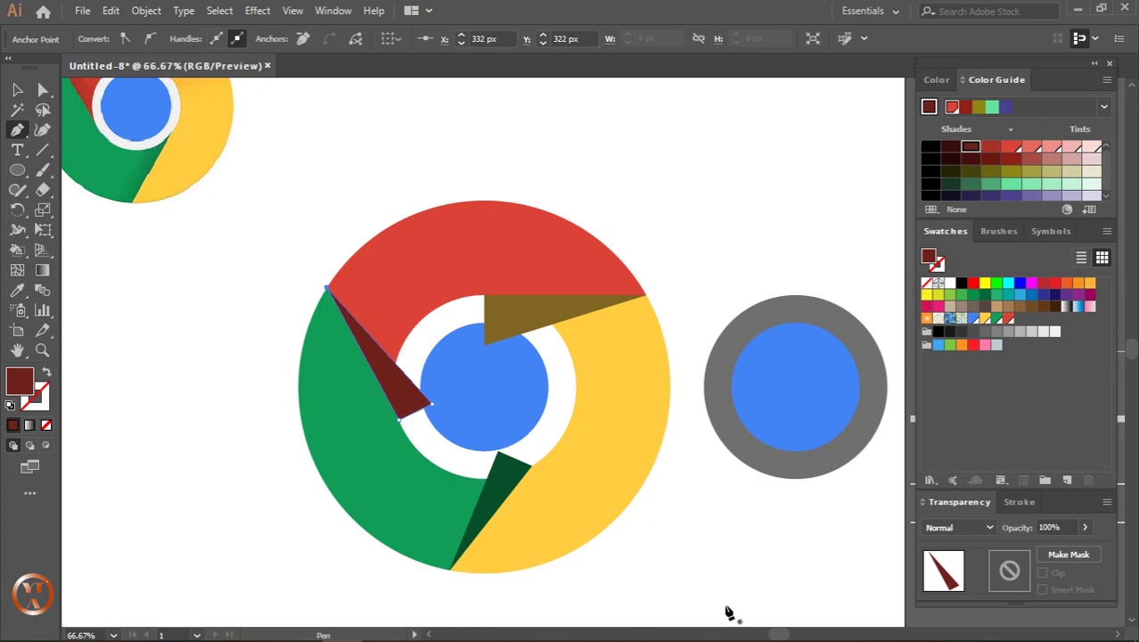
alt+scroll(726, 562, down, 1)
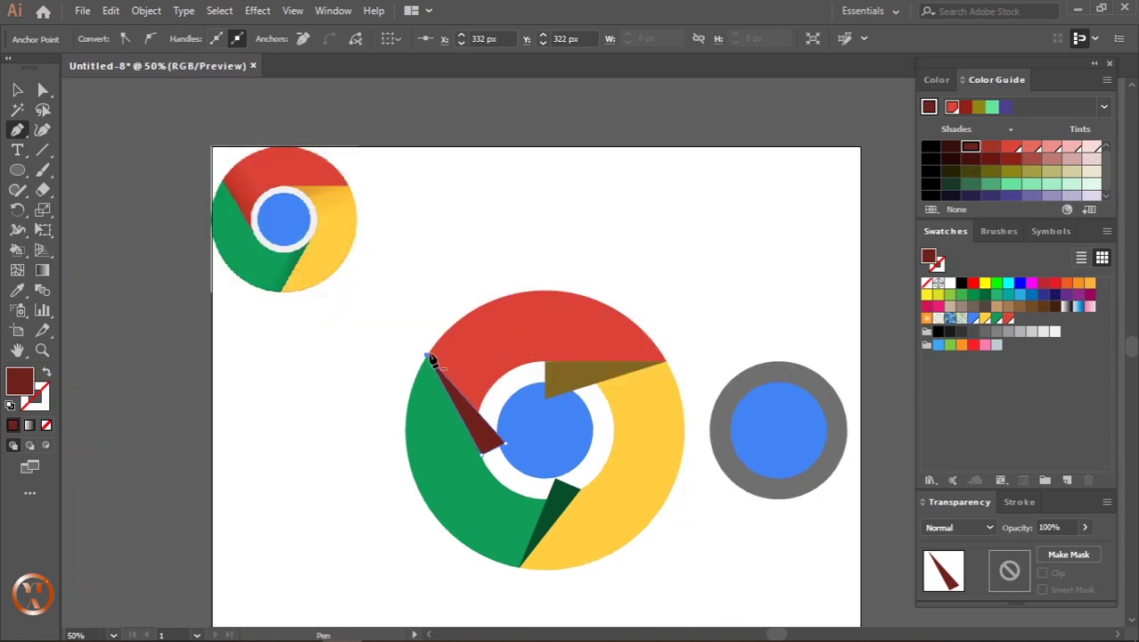
key(v)
click(753, 579)
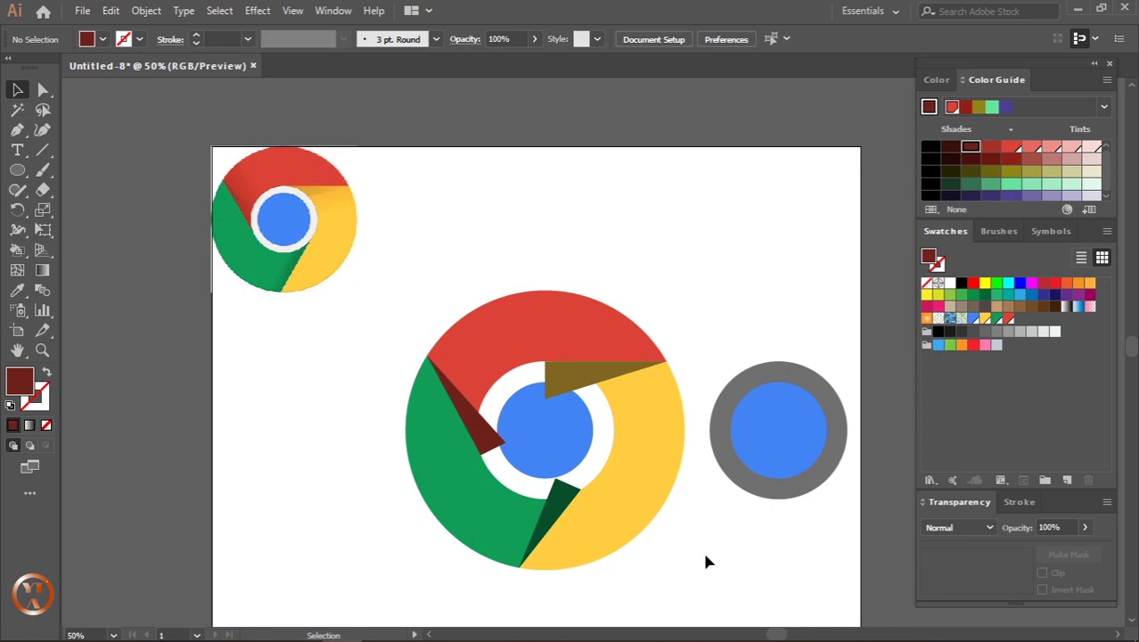
- Select the brown wedge, then Shift-add the dark red and dark green wedges
click(570, 379)
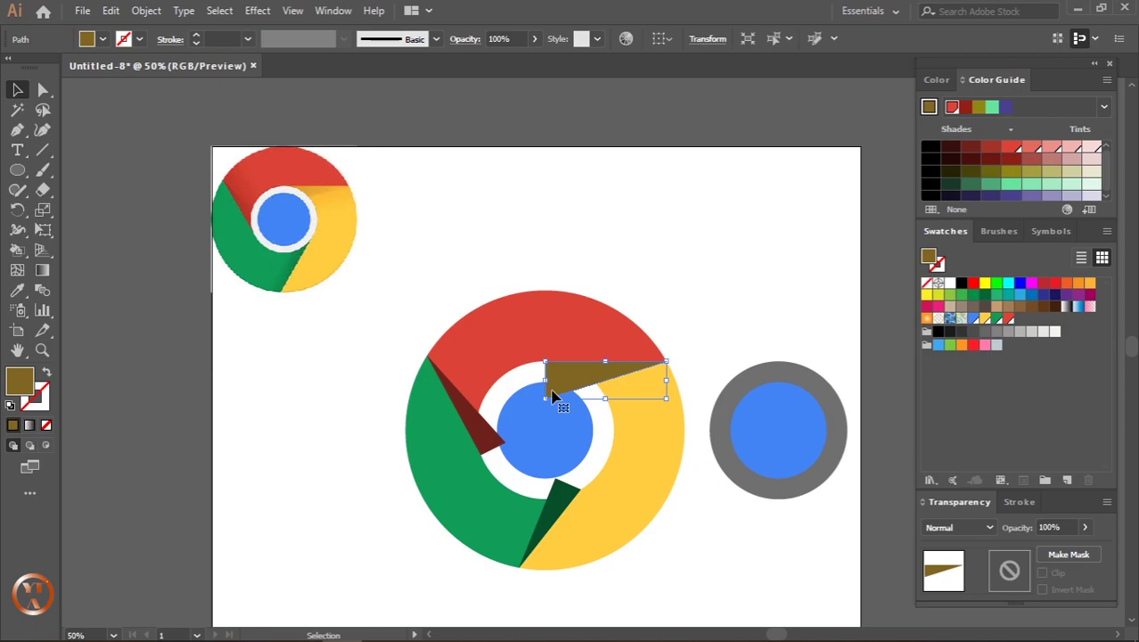
click(758, 517)
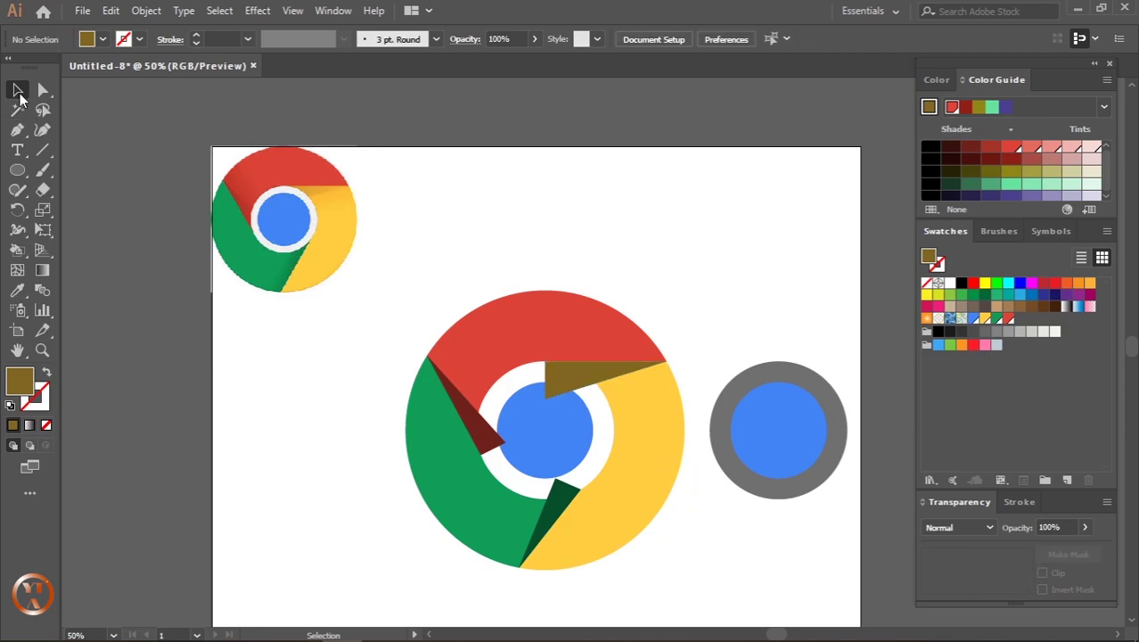
click(598, 385)
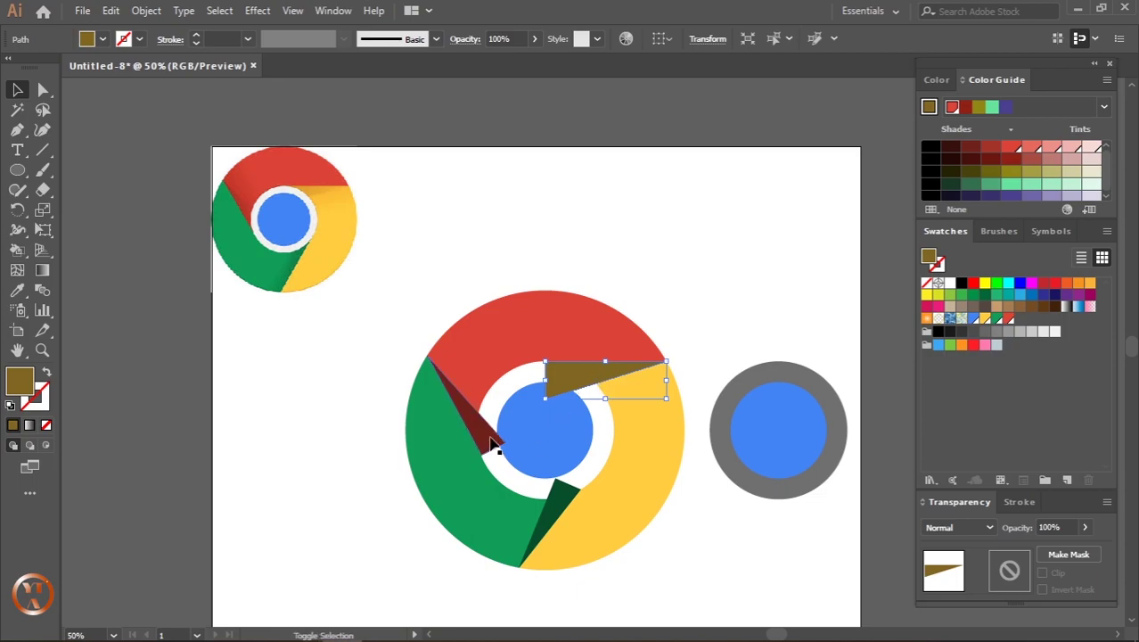
shift+click(495, 446)
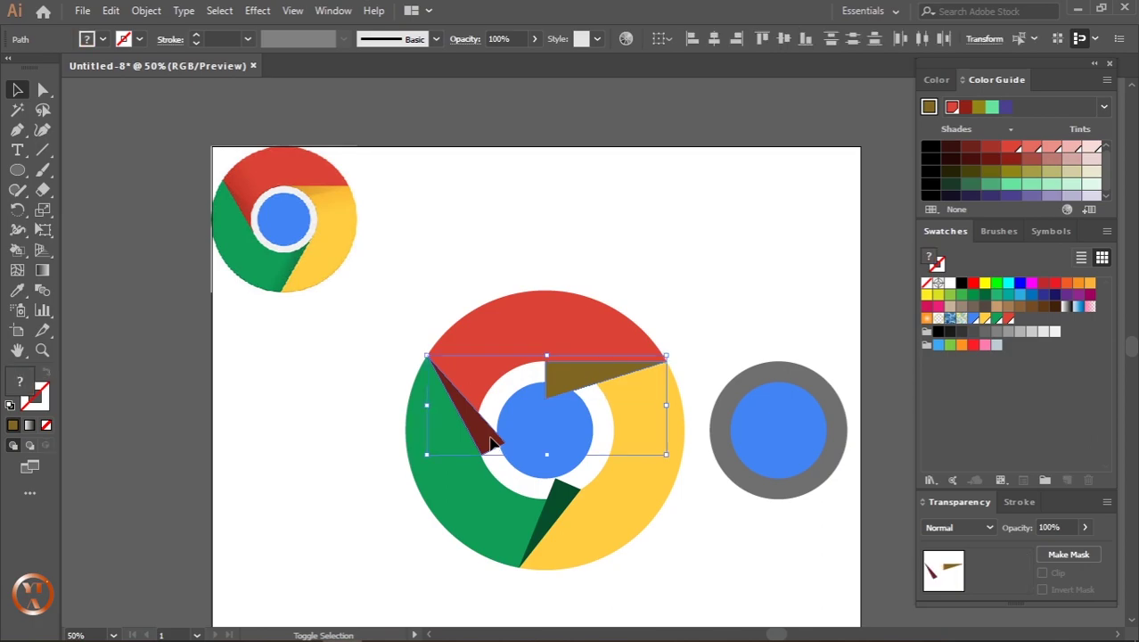
shift+click(551, 517)
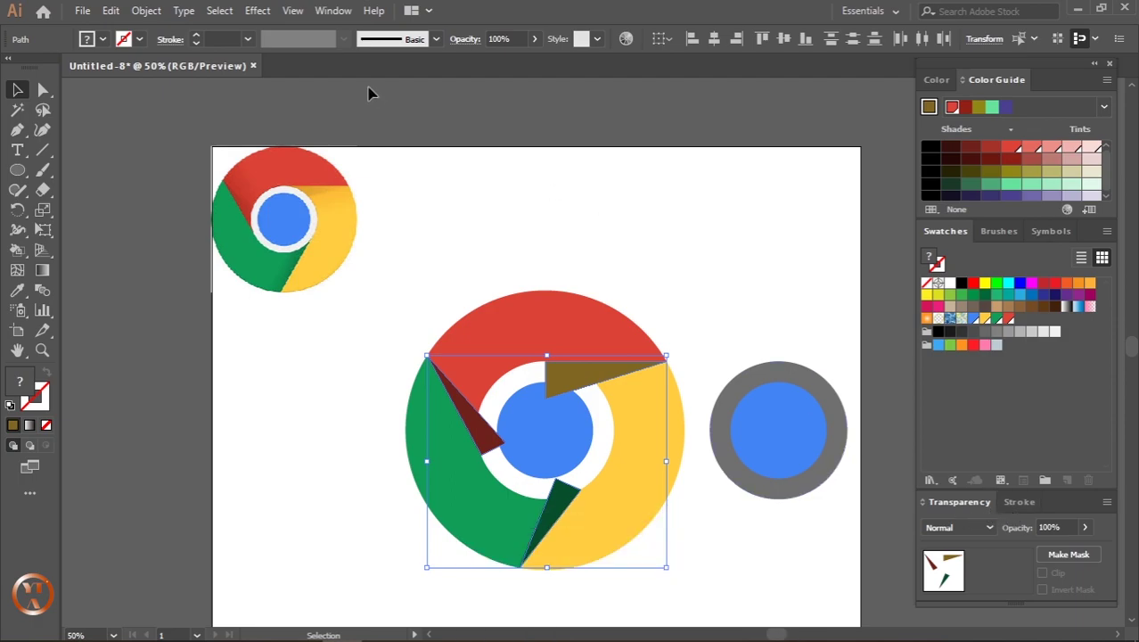
- Open the Transparency panel and drag the wedges' opacity slider down to about 25%
click(333, 13)
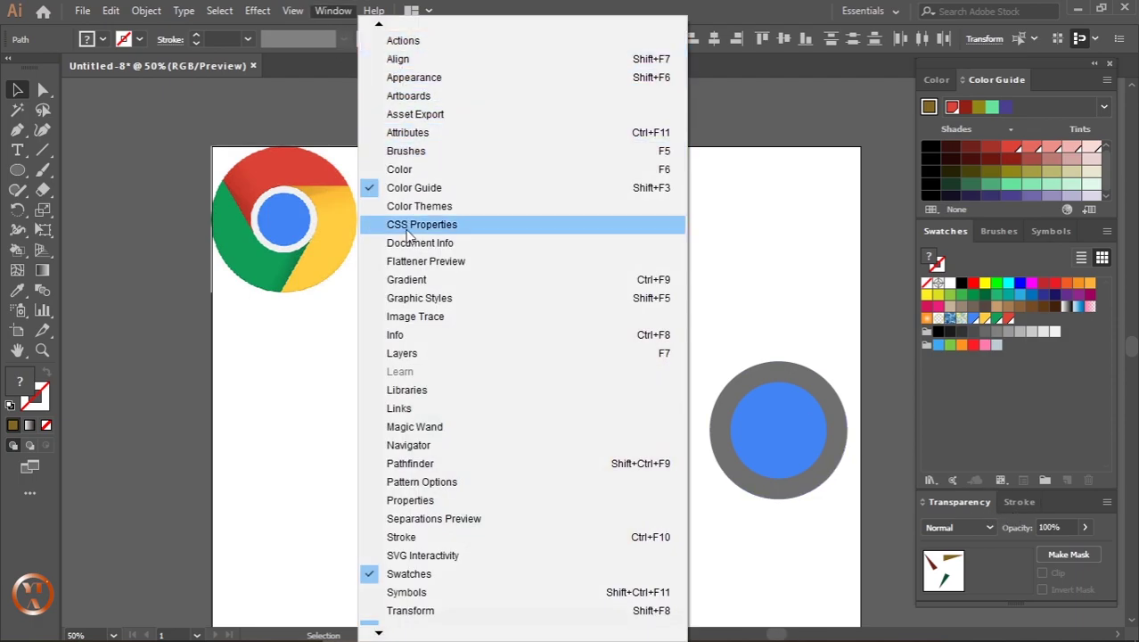
scroll(401, 601, down, 1)
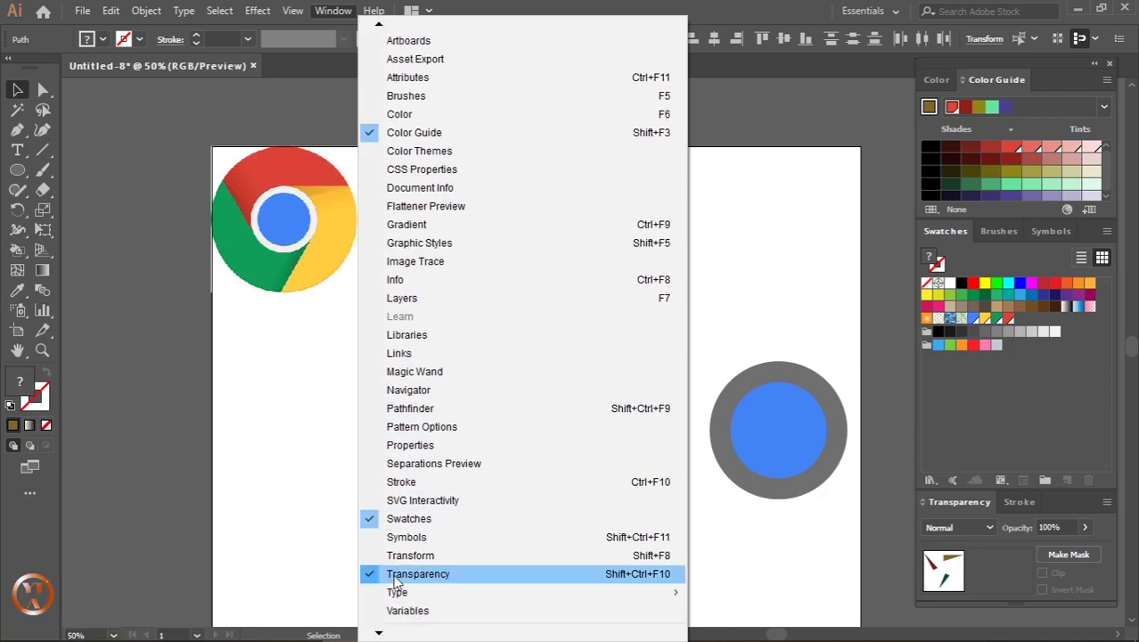
click(1051, 500)
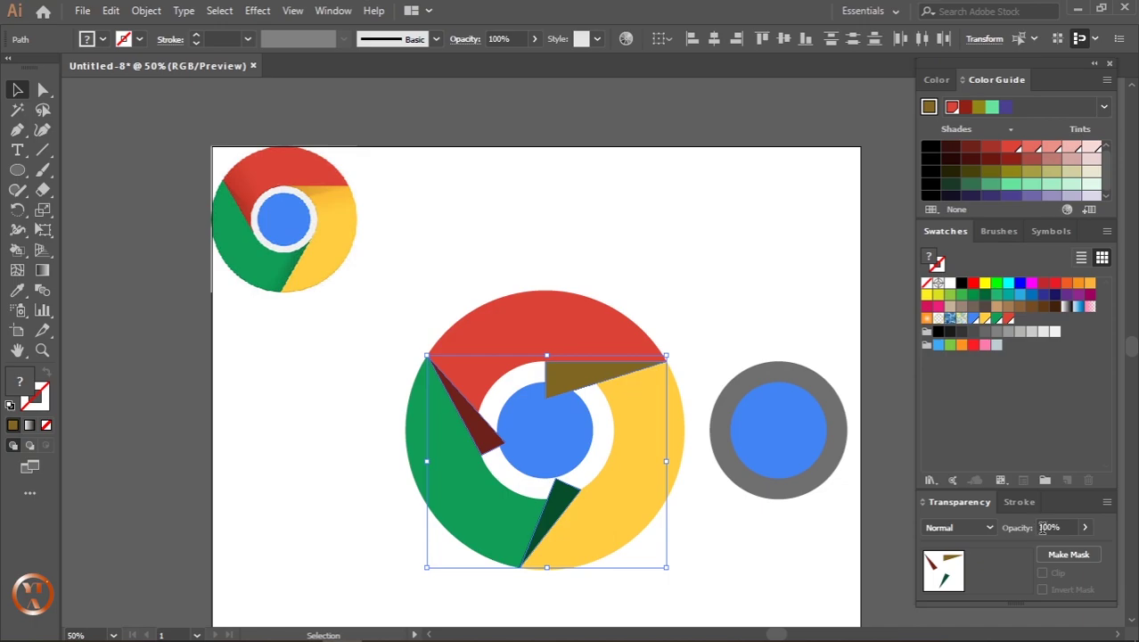
click(1080, 528)
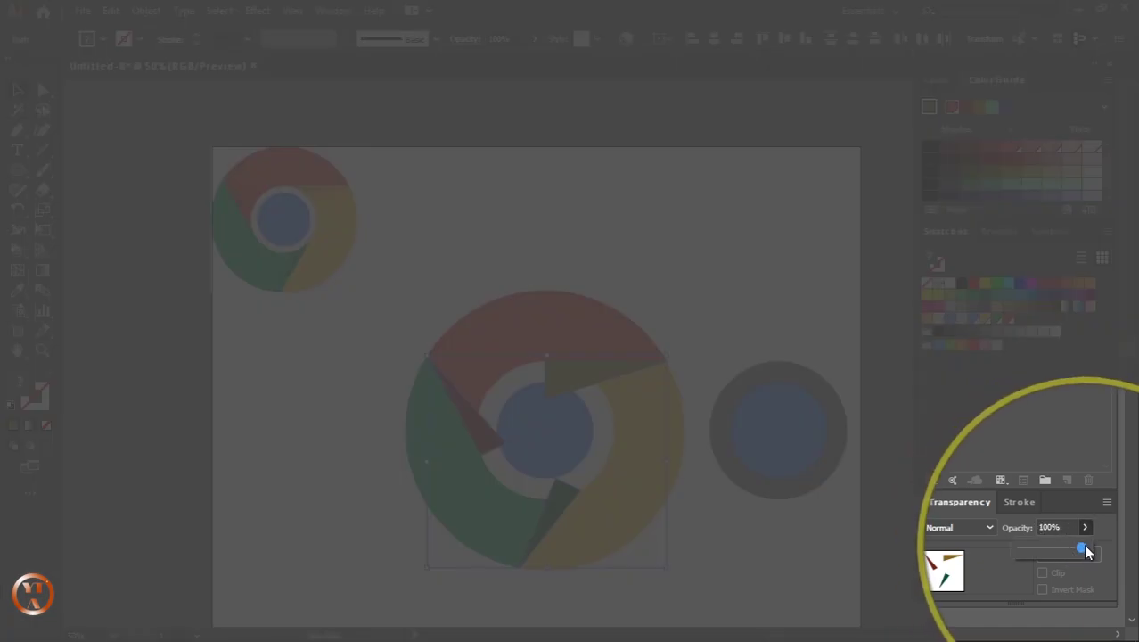
drag(1081, 547, 1031, 550)
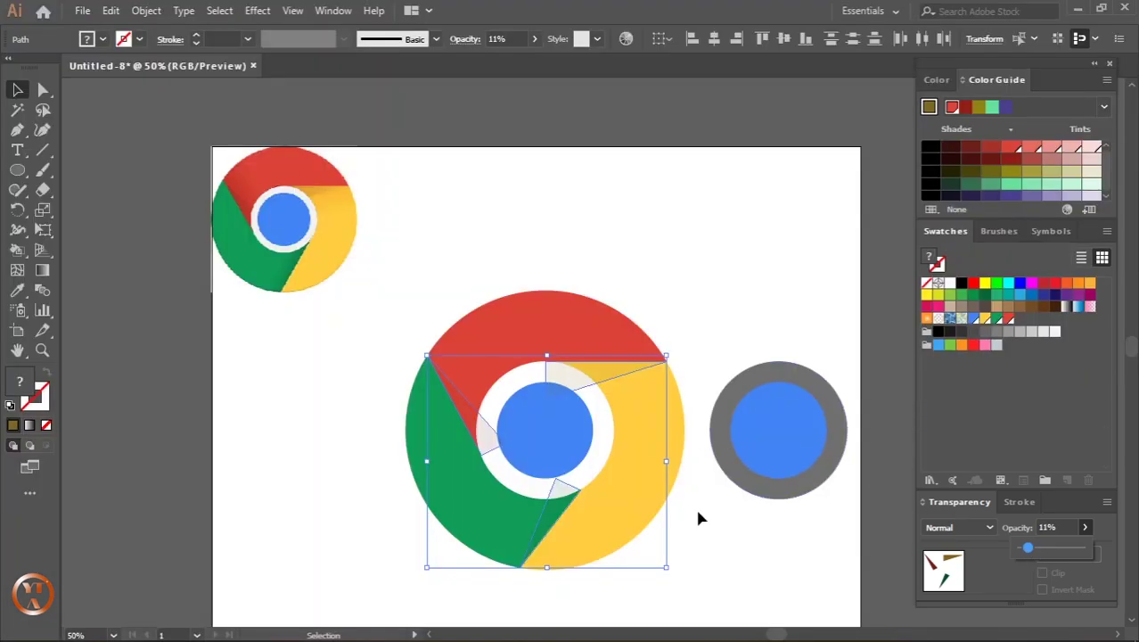
drag(1028, 548, 1036, 550)
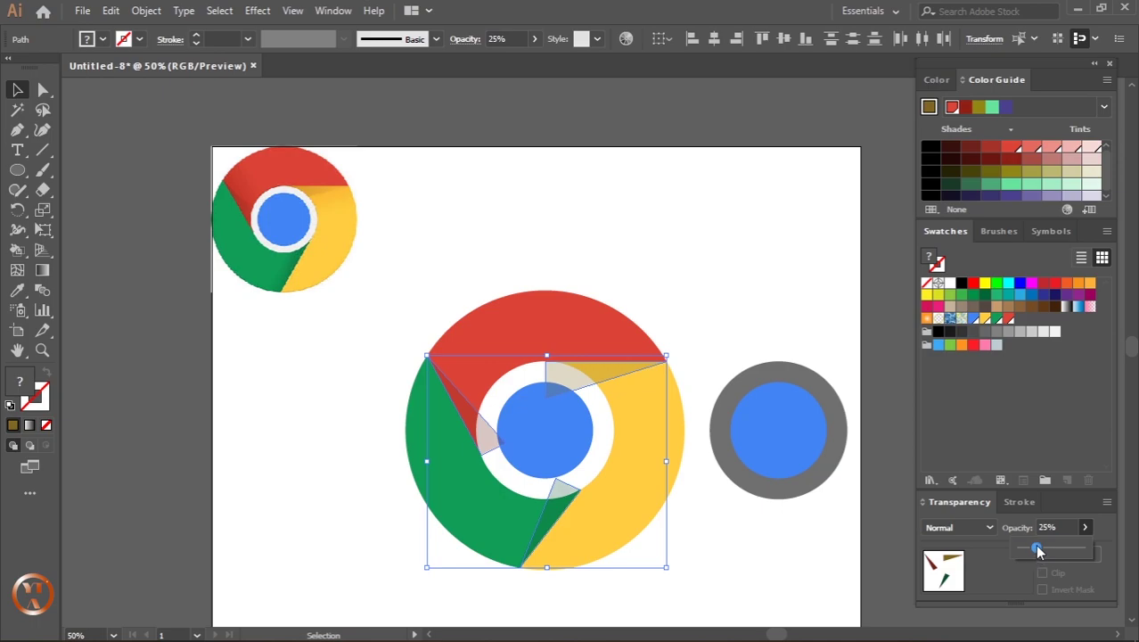
click(1010, 535)
- Enter exactly 23% opacity for the shadow wedges, then deselect
key(BackSpace)
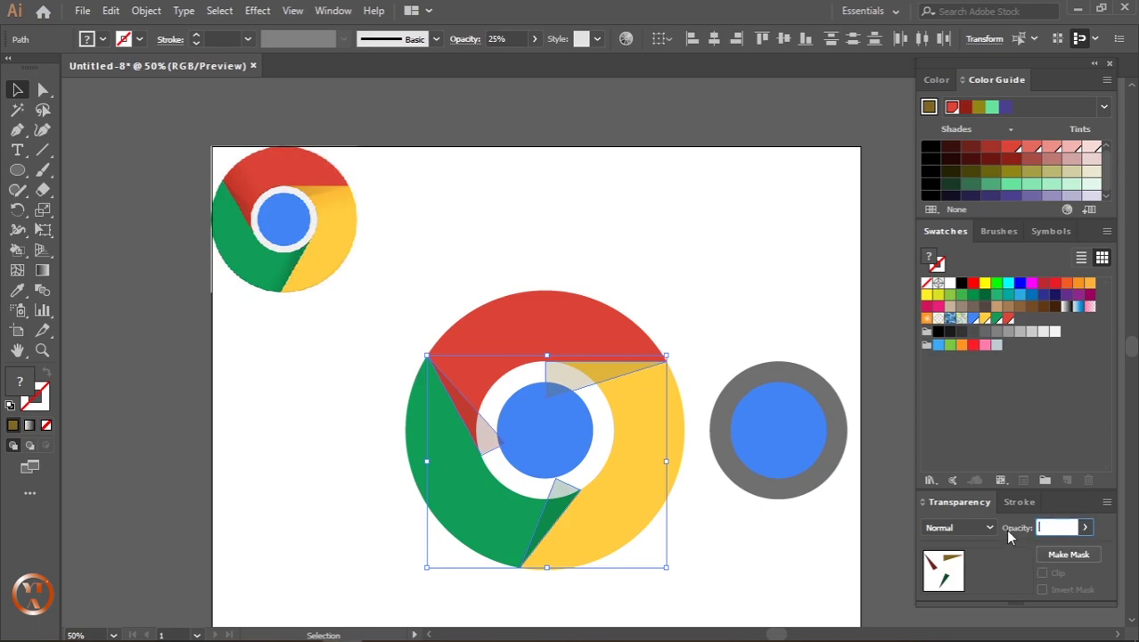
text(23)
key(Return)
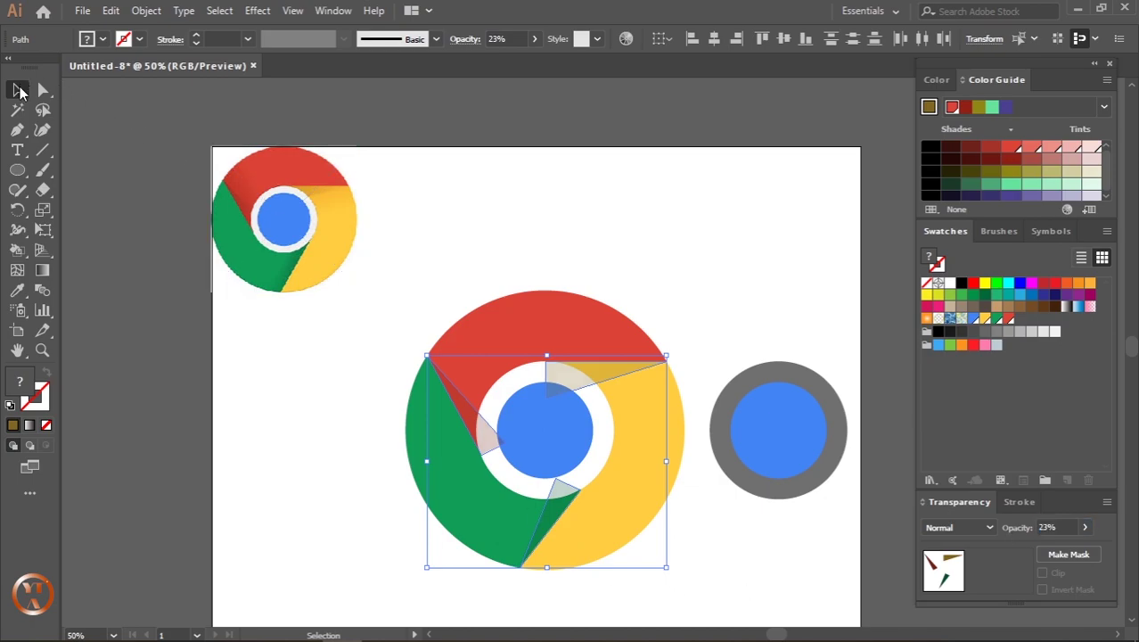
click(185, 397)
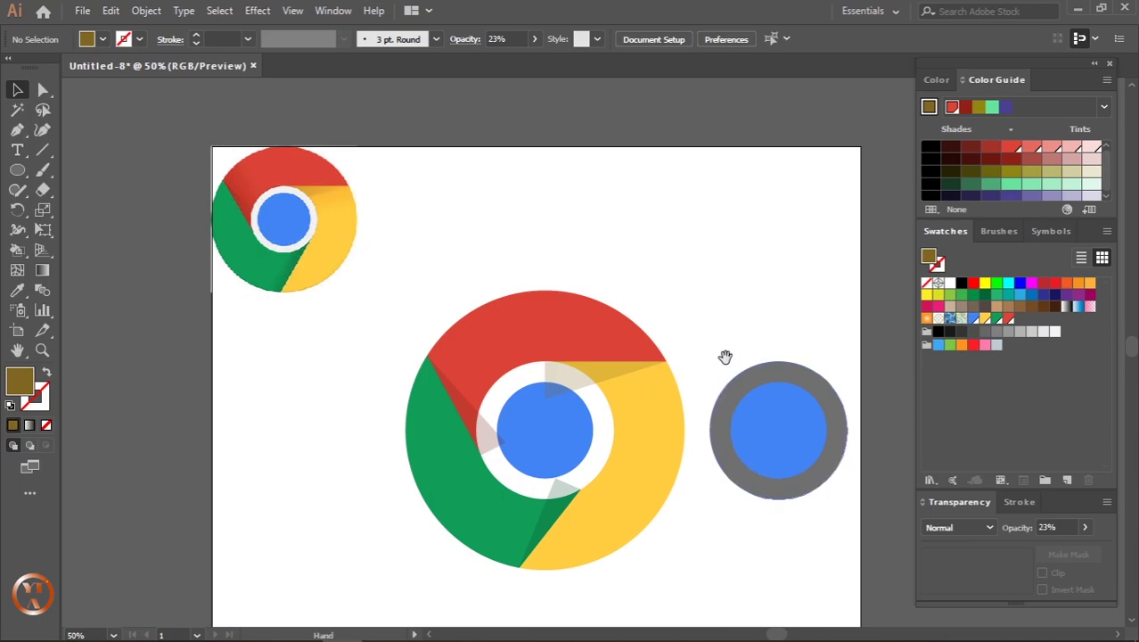
drag(725, 356, 693, 309)
- Select the spare grey ring beside the logo and try nudging it left
click(723, 409)
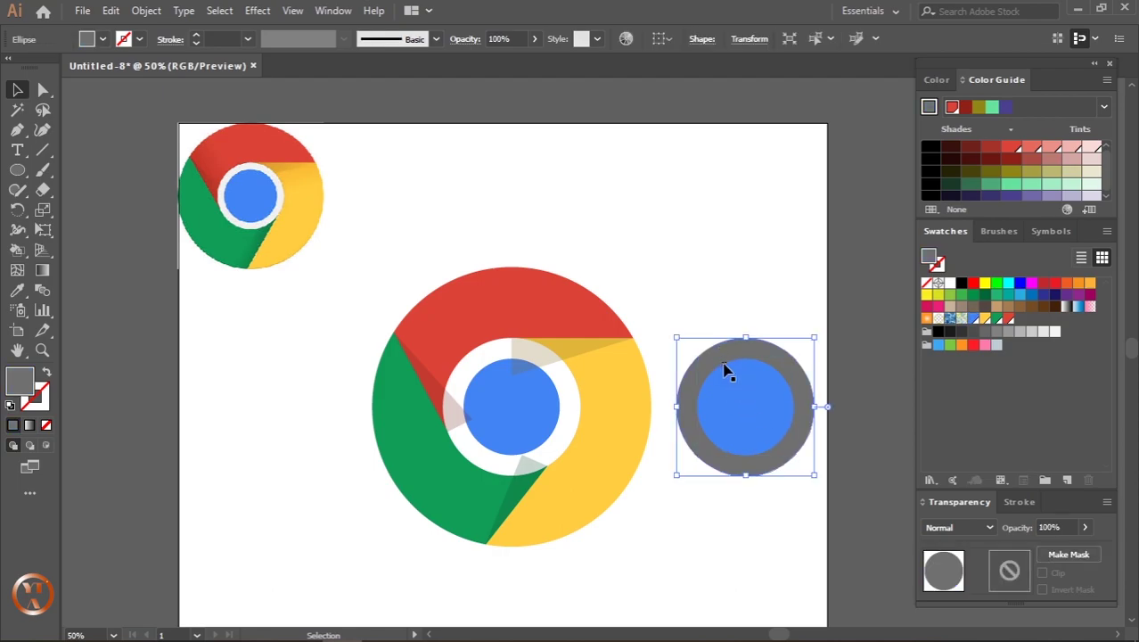
scroll(653, 401, up, 1)
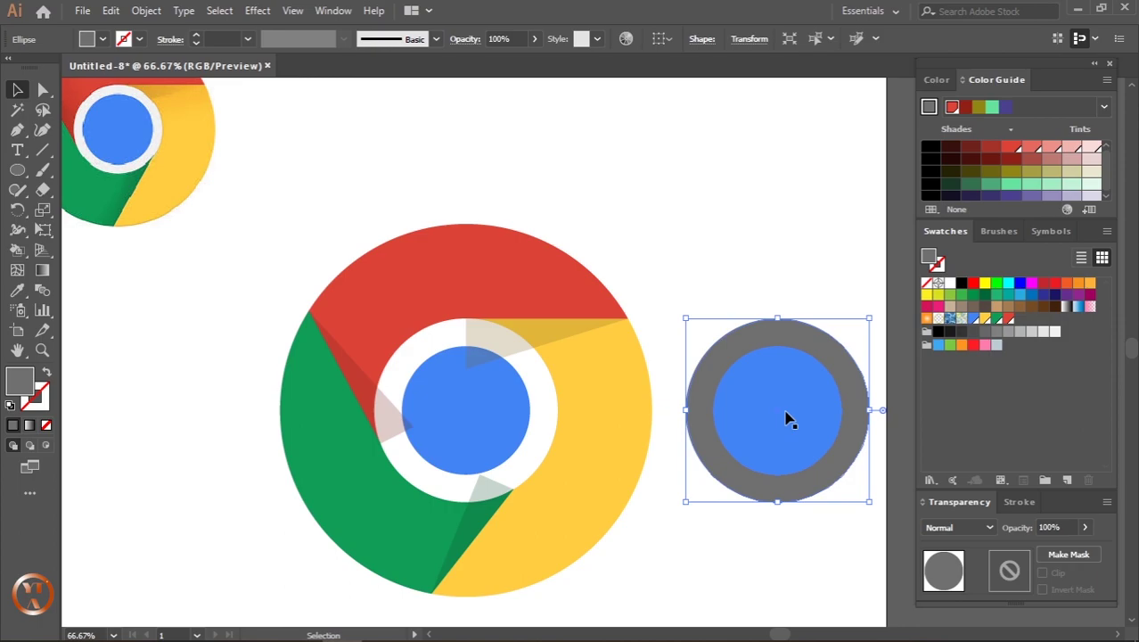
click(713, 283)
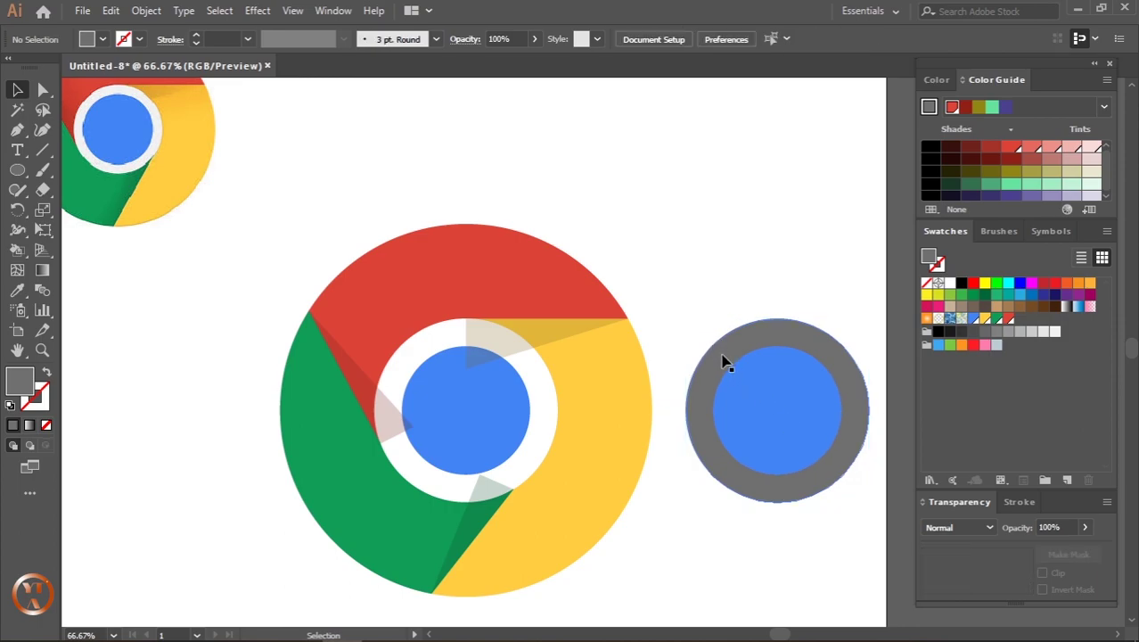
click(727, 363)
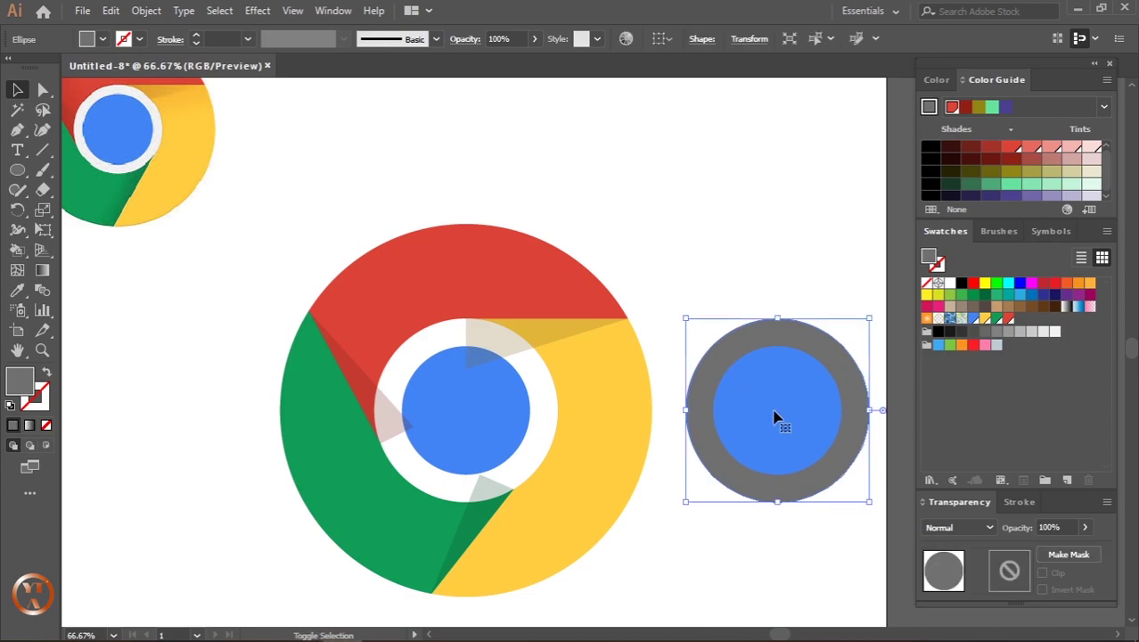
key(shift+Left)
key(shift+Left)
key(shift+Left)
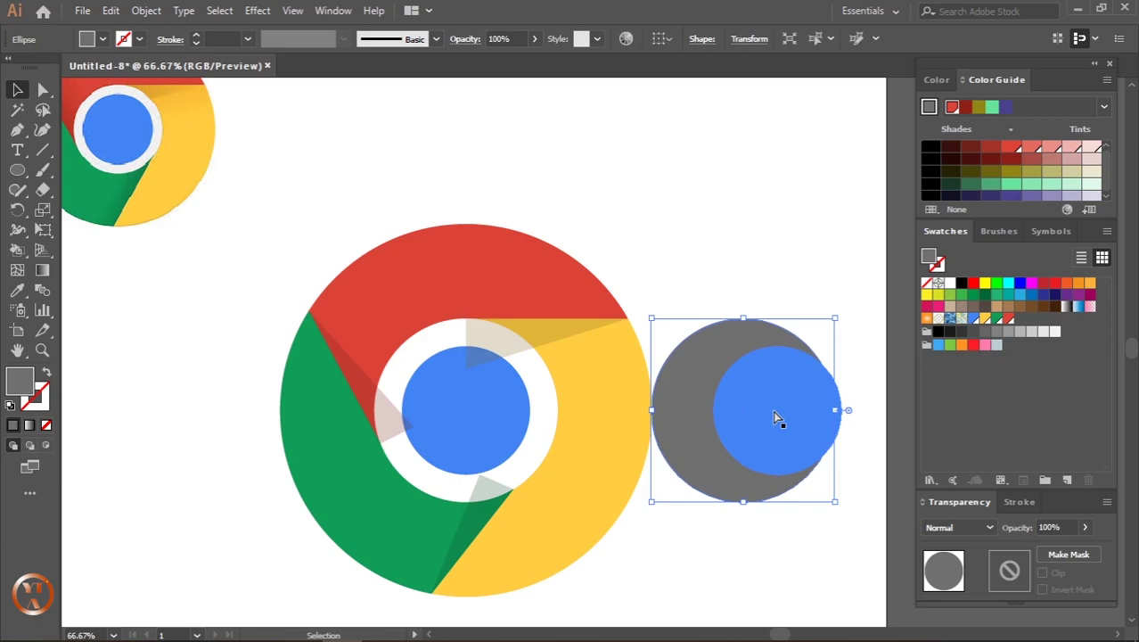
key(a)
key(shift+Right)
key(shift+Right)
key(shift+Right)
key(v)
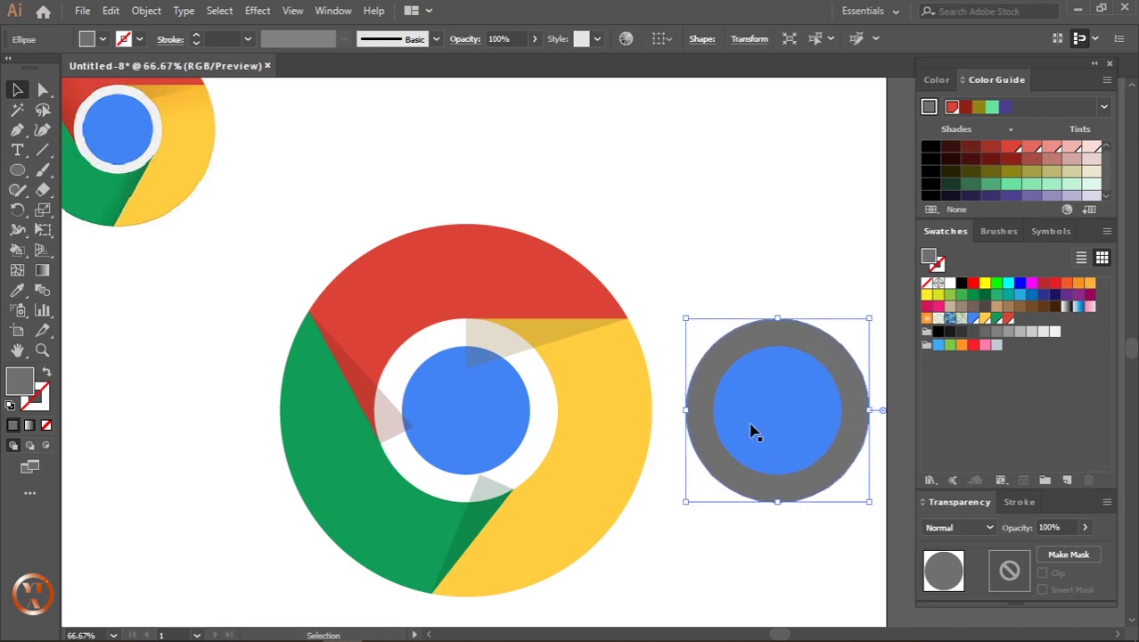
key(ctrl+shift+a)
- Select the grey ring and blue circle, send them to back, and nudge them onto the logo centre
click(718, 374)
shift+click(756, 412)
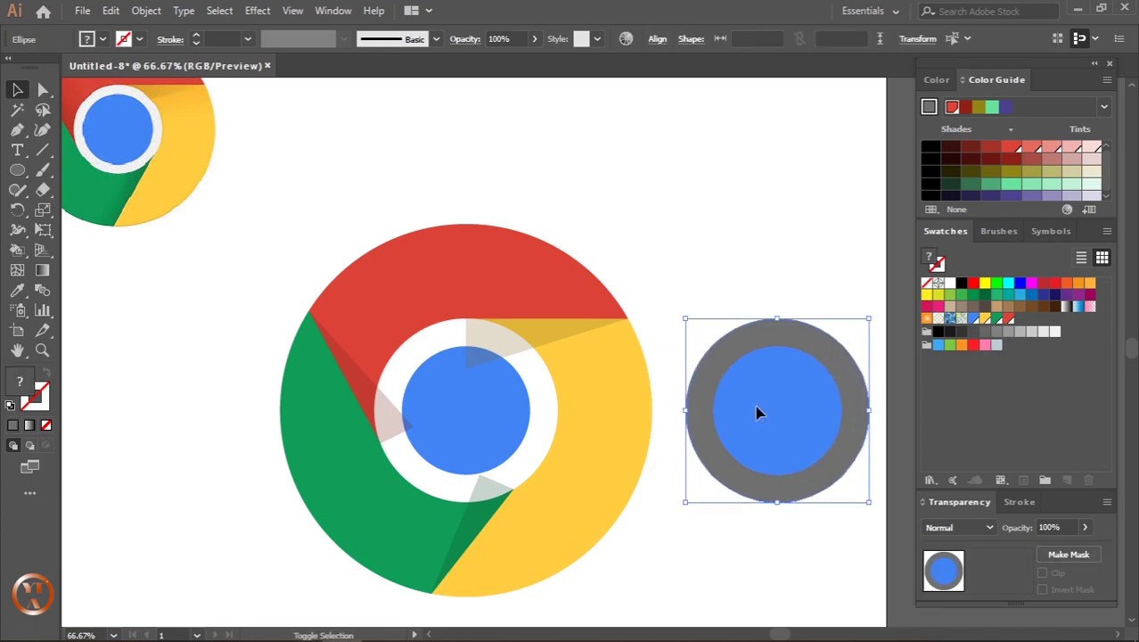
key(shift+Left)
key(shift+Left)
key(shift+Left)
key(shift+Left)
key(shift+Left)
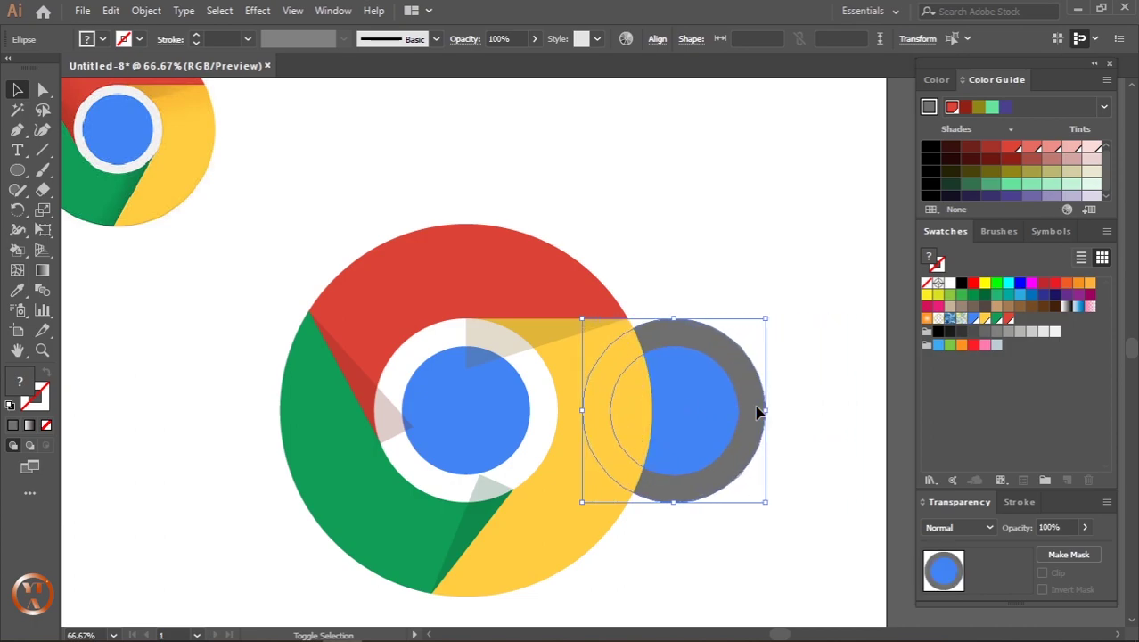
key(shift+Left)
key(shift+Left)
key(shift+Left)
key(ctrl+shift+bracketleft)
key(shift+Left)
key(shift+Left)
key(shift+Left)
key(shift+Left)
key(shift+Left)
key(shift+Left)
key(shift+Left)
key(shift+Left)
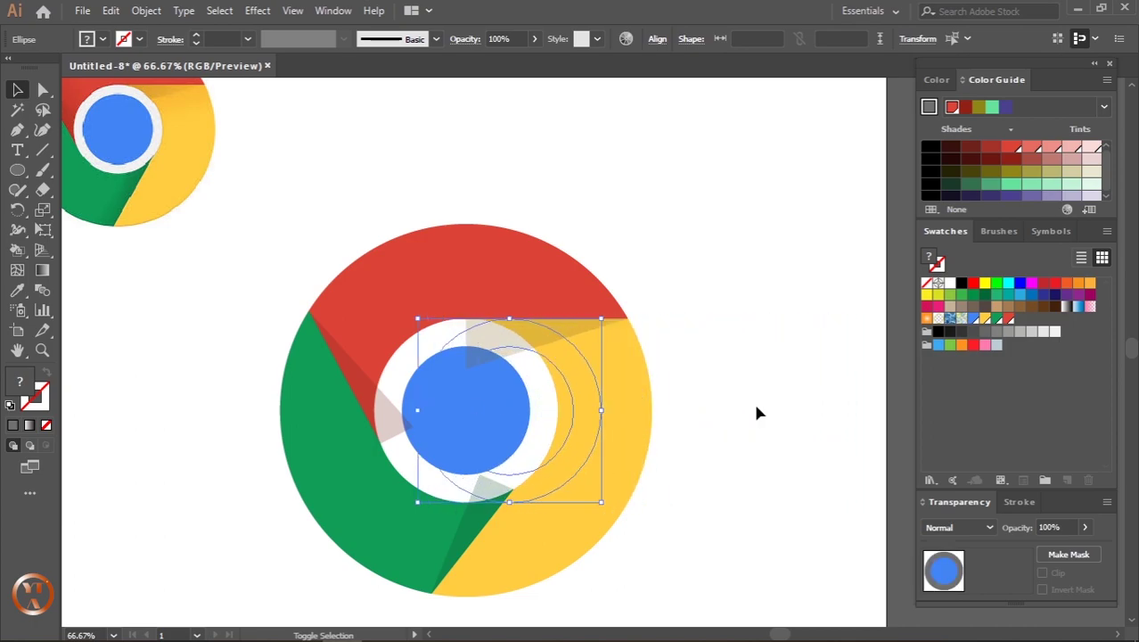
key(shift+Left)
key(shift+Left)
key(shift+Left)
key(shift+Left)
key(shift+Left)
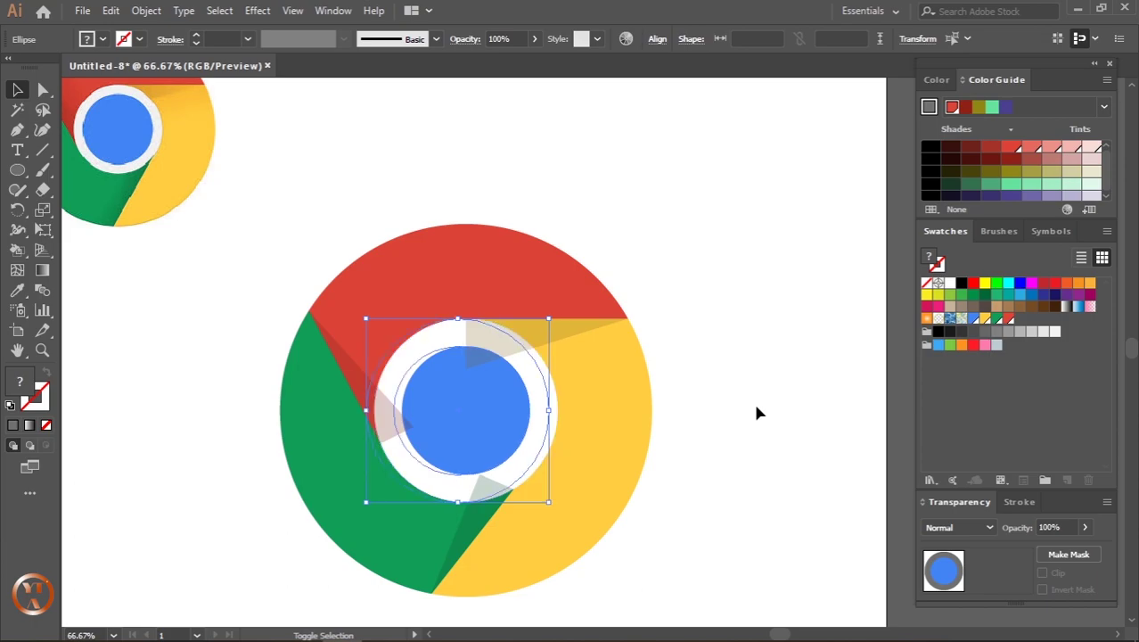
key(shift+Left)
key(shift+Right)
- Select the white ring and blue centre circle and Bring Forward above the shadow wedges
click(772, 464)
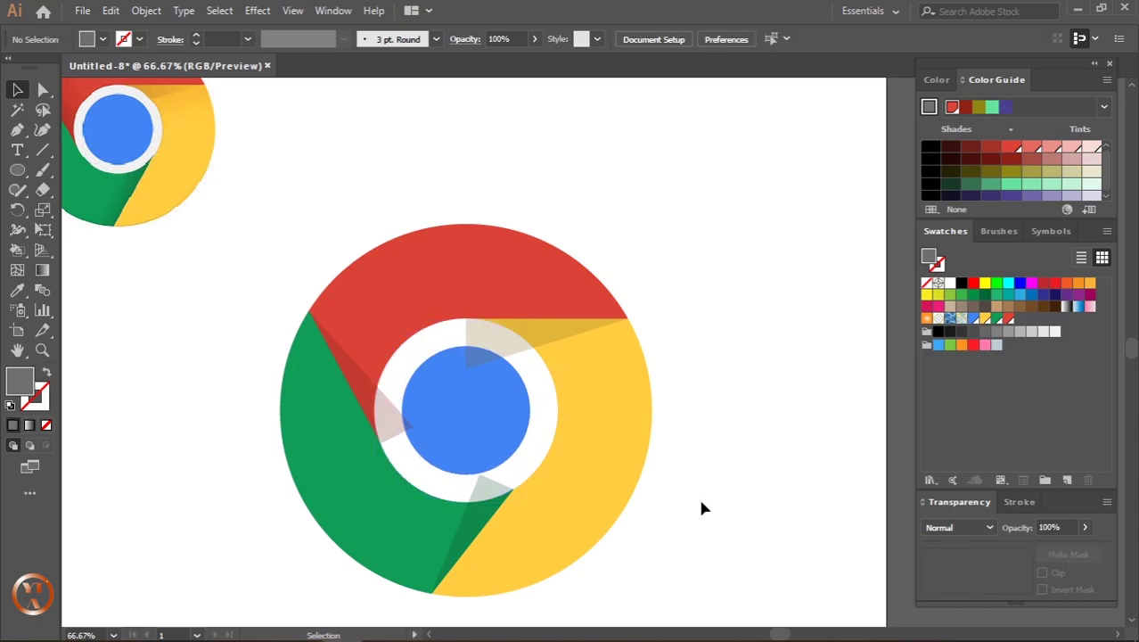
scroll(703, 496, down, 1)
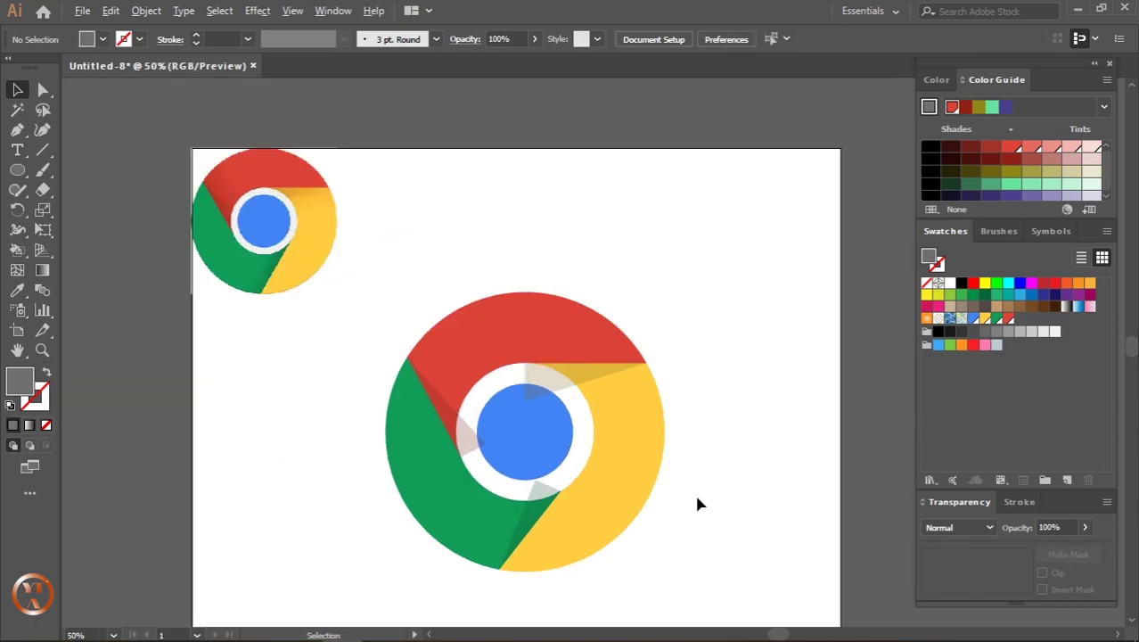
click(508, 397)
click(950, 284)
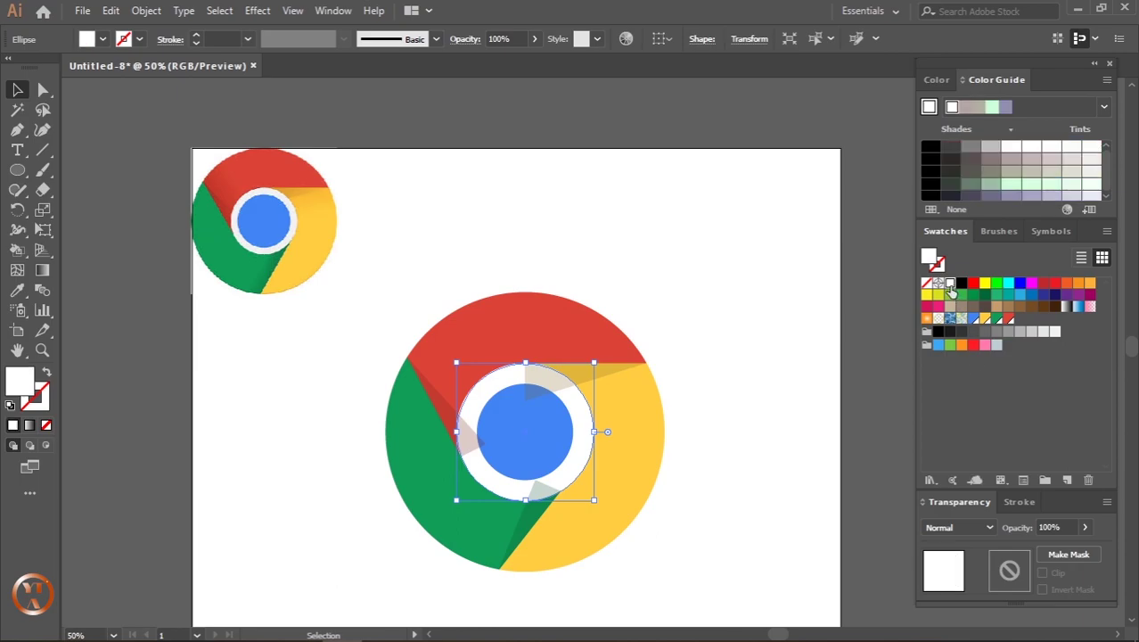
click(756, 515)
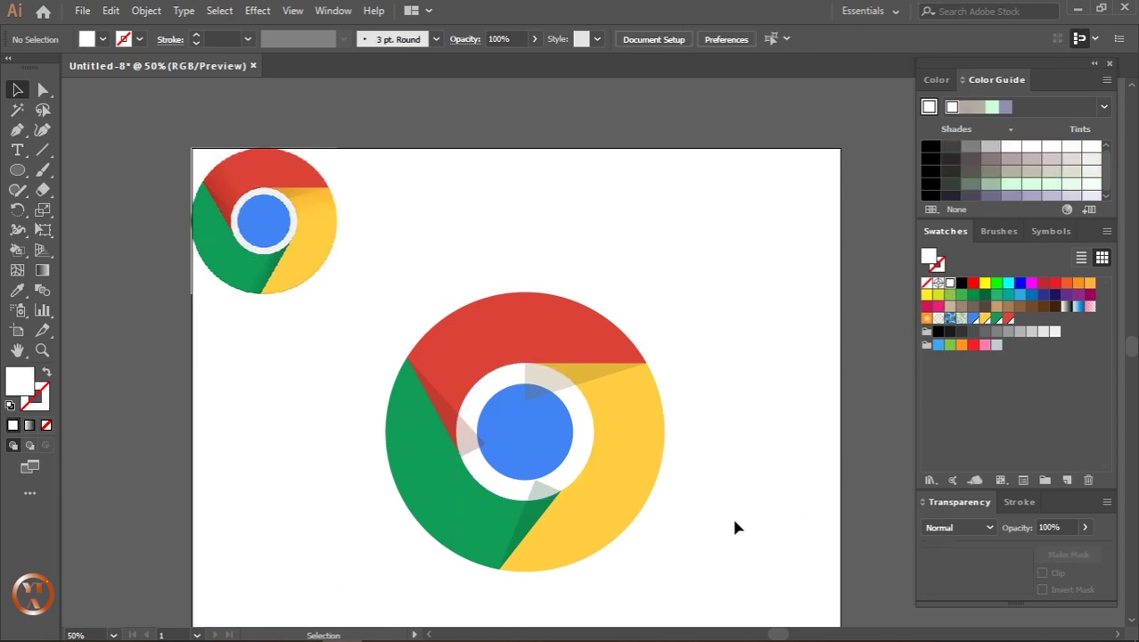
click(546, 451)
click(492, 393)
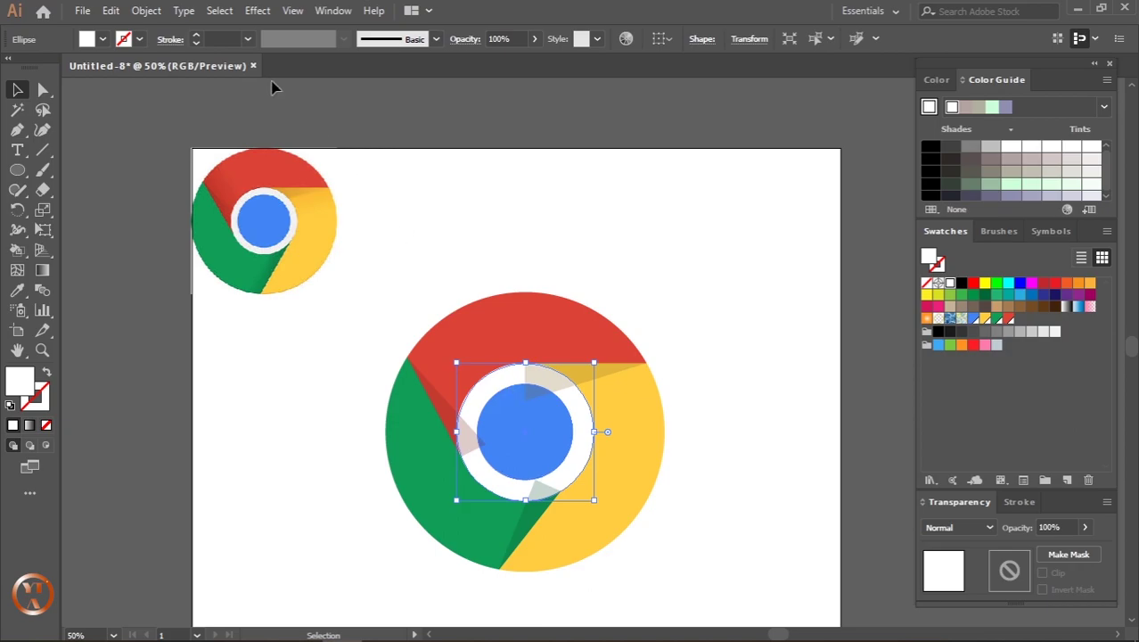
shift+click(517, 433)
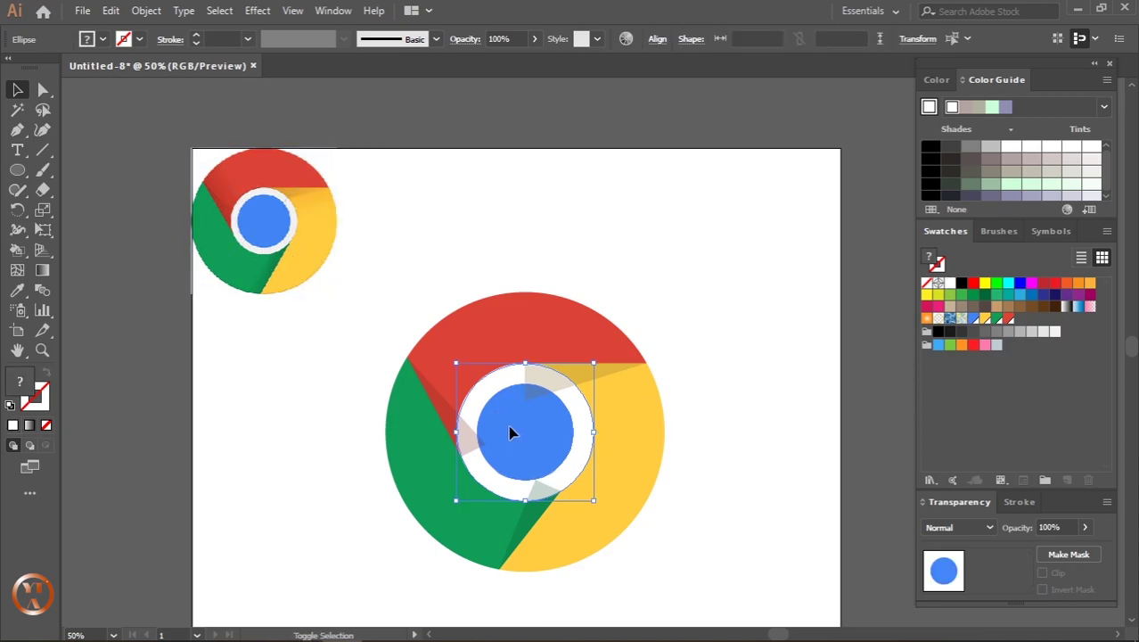
click(146, 11)
mouse_move(215, 48)
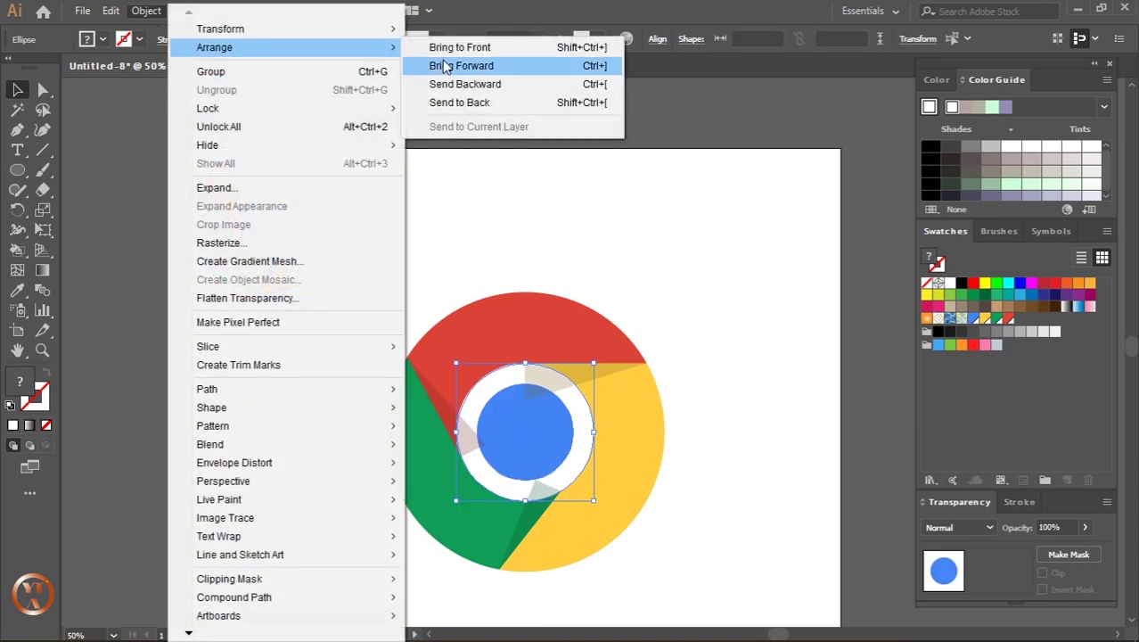
click(446, 47)
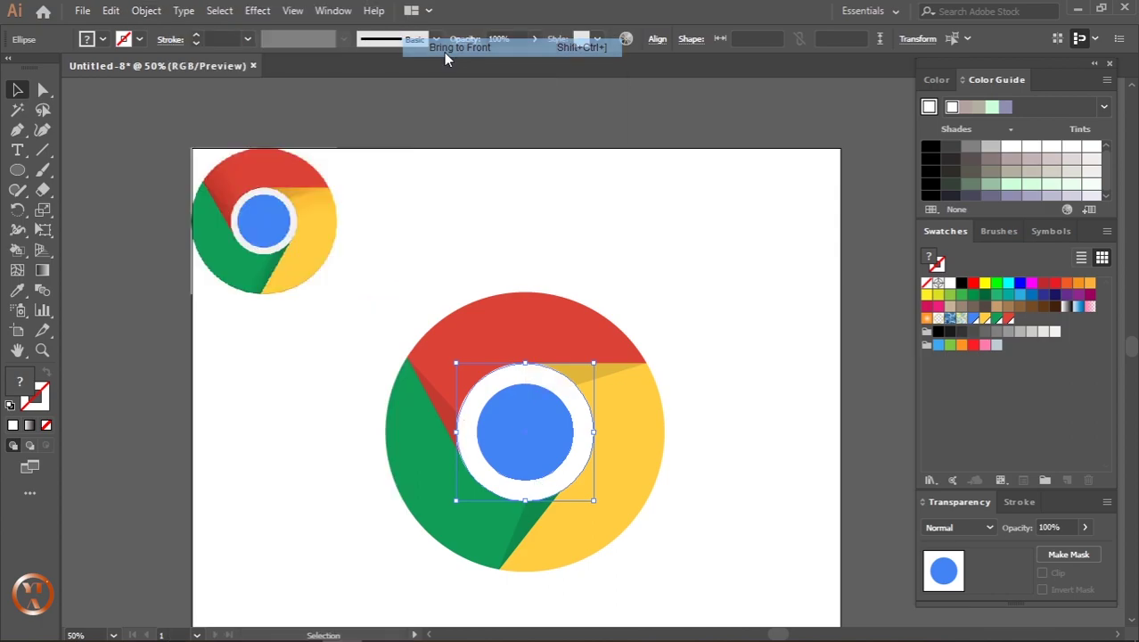
click(764, 512)
scroll(739, 505, up, 1)
scroll(740, 517, down, 1)
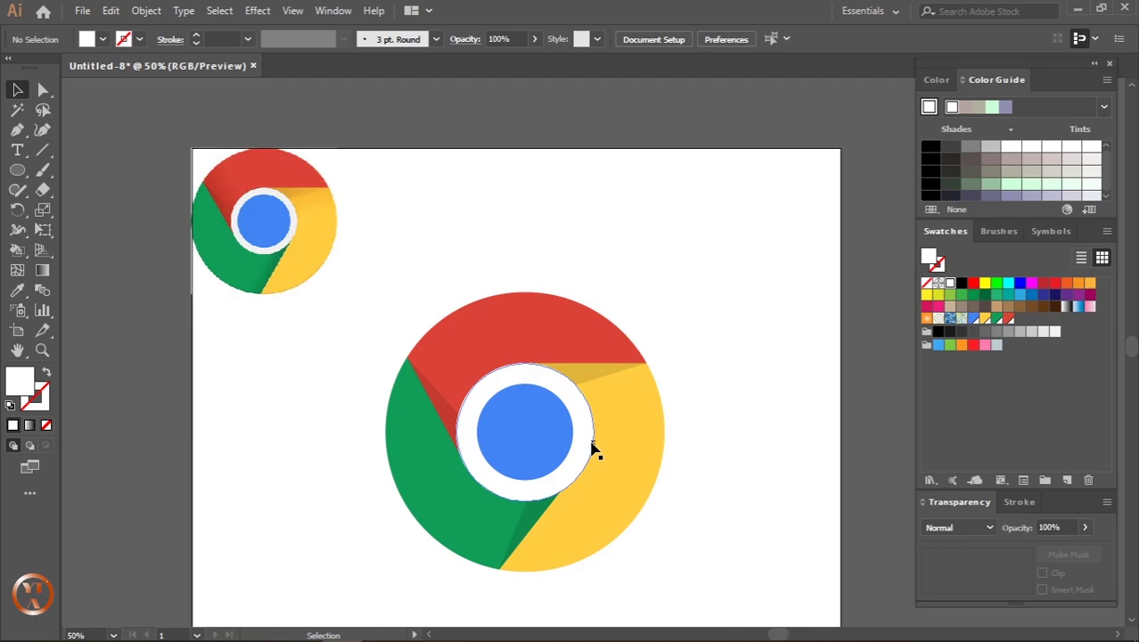
click(18, 230)
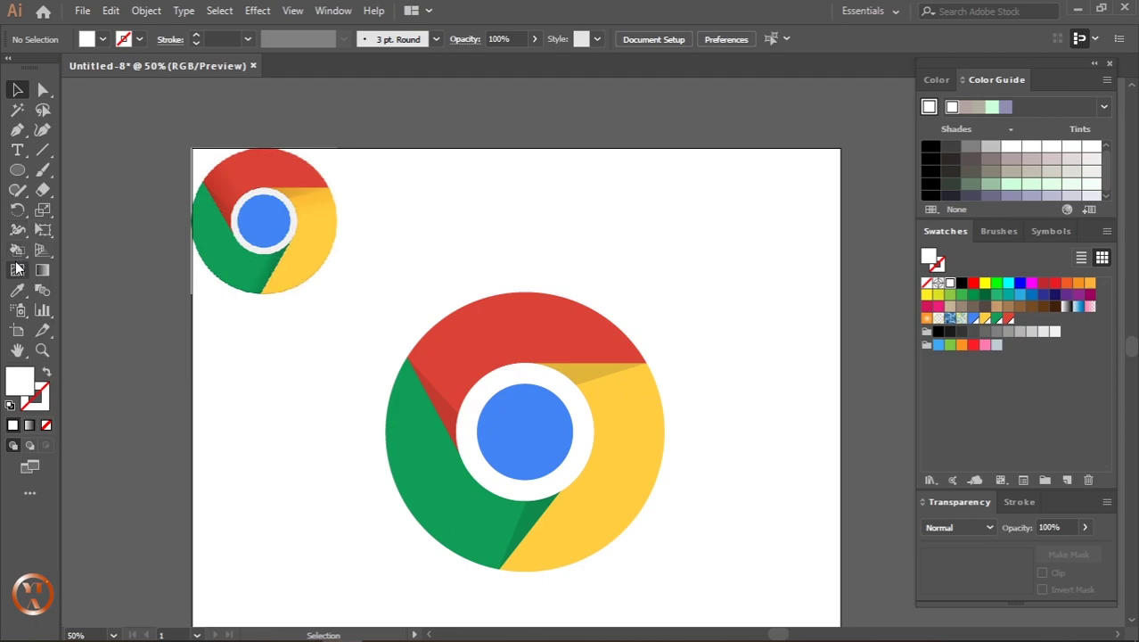
click(17, 268)
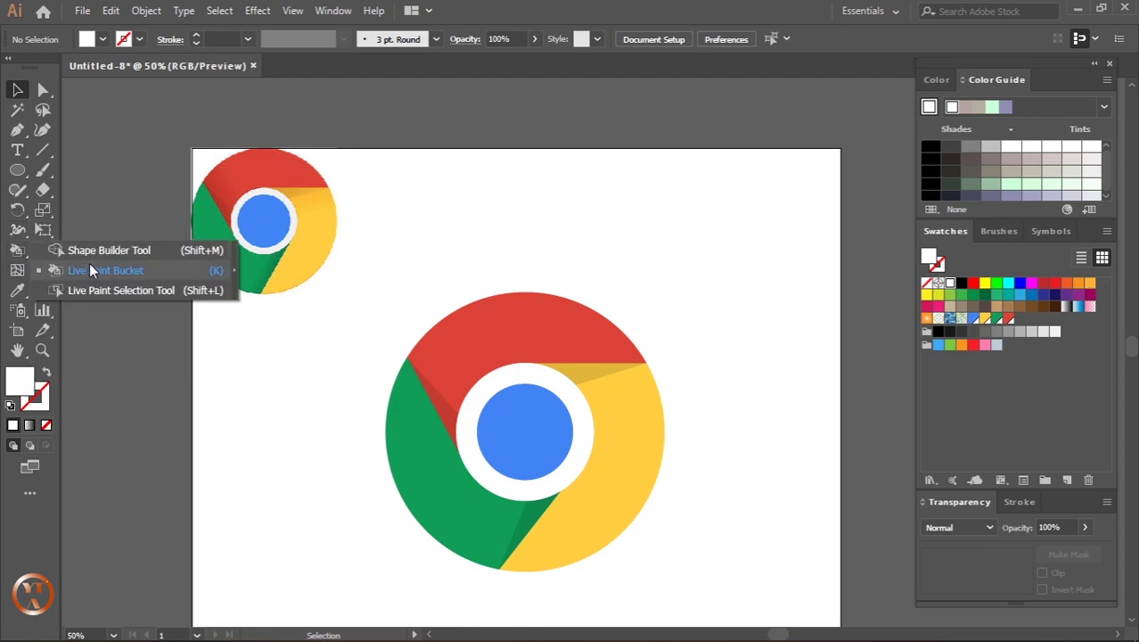
click(300, 400)
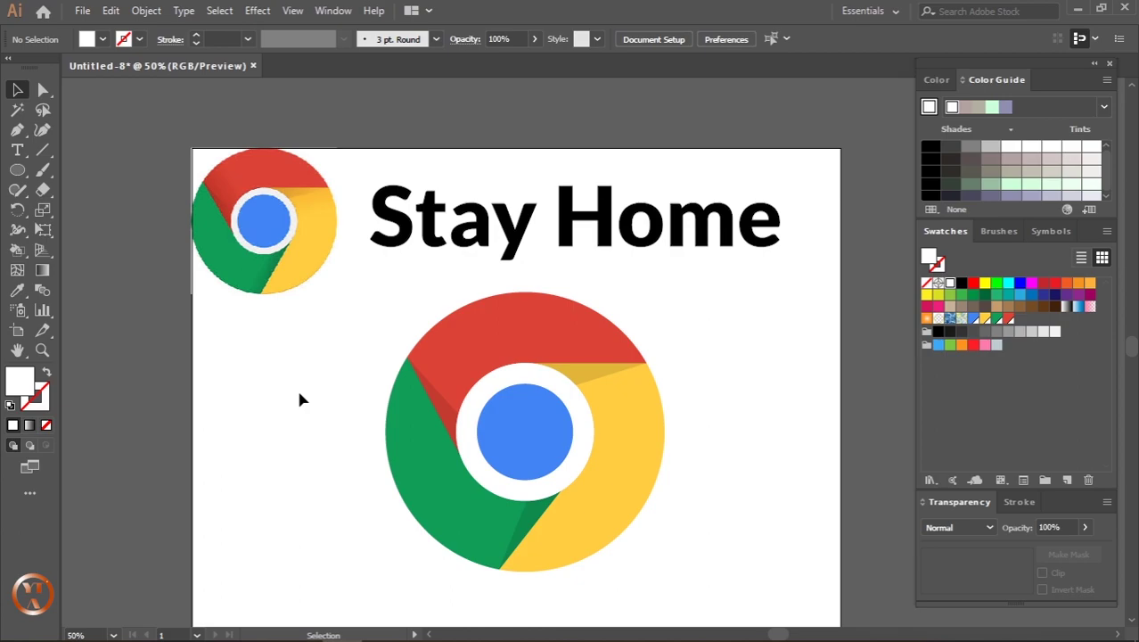
key(ctrl+z)
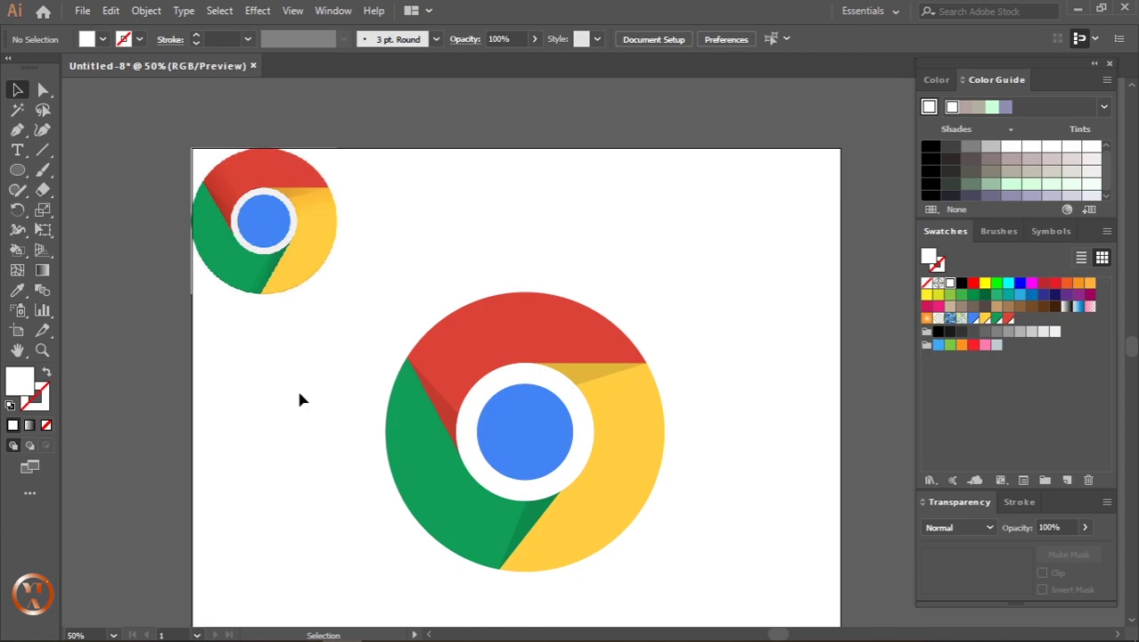